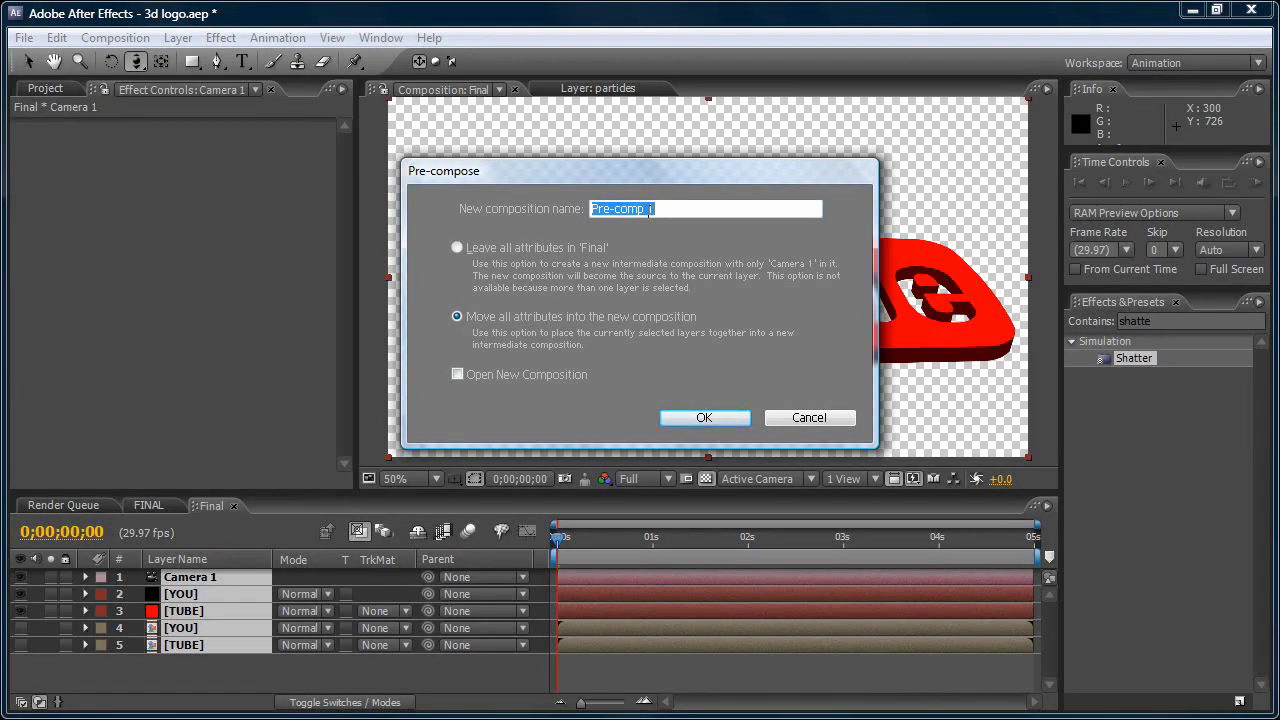
- Pre-compose the camera and YOU/TUBE logo layers into a precomp named YOUTUBE
{"action": "type", "text": "YOUTUBE"}
{"action": "left_click", "coordinate": [688, 417]}
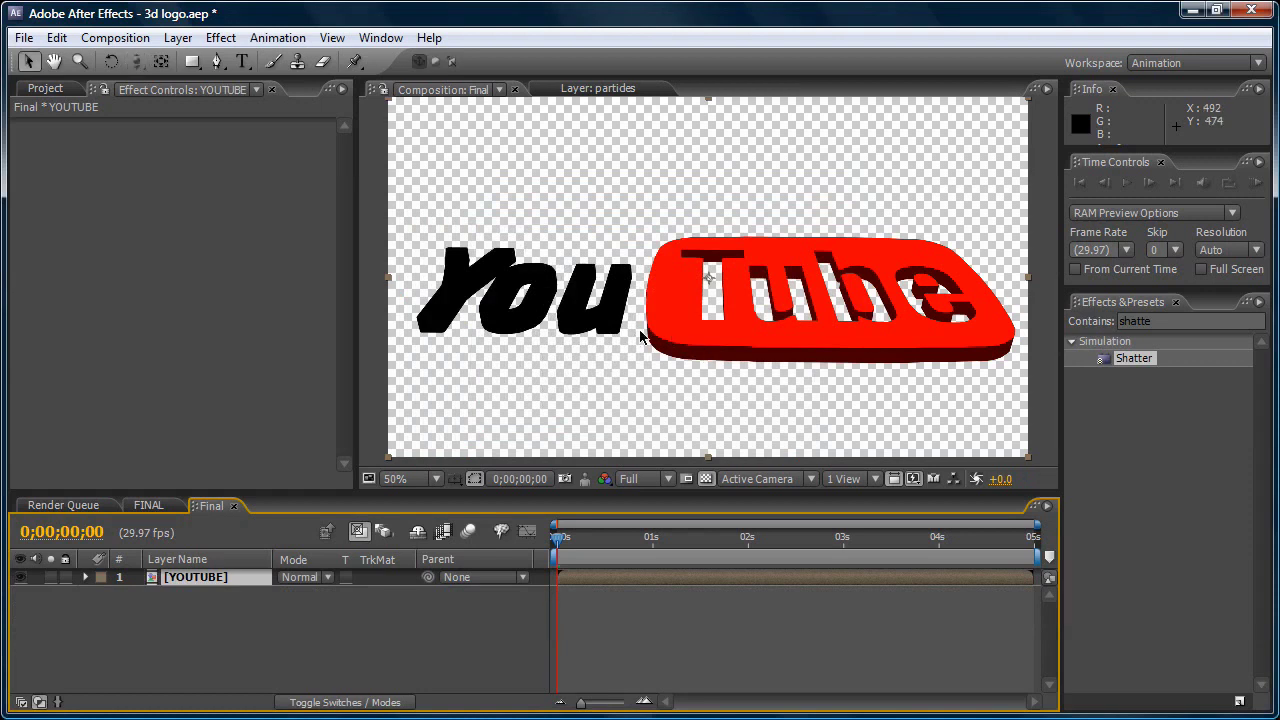
{"action": "scroll", "coordinate": [649, 333], "scroll_direction": "down", "scroll_amount": 2}
{"action": "scroll", "coordinate": [650, 325], "scroll_direction": "up", "scroll_amount": 4}
{"action": "scroll", "coordinate": [650, 322], "scroll_direction": "down", "scroll_amount": 2}
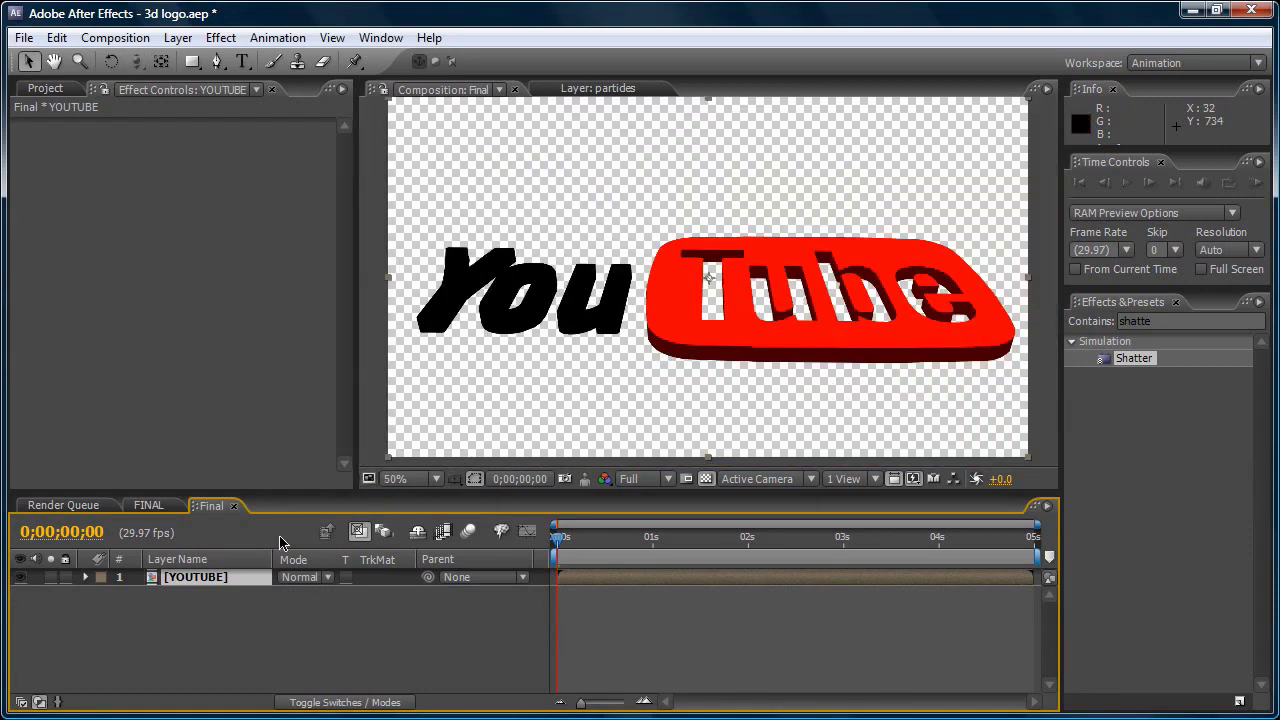
- Inspect the Camera 1, YOU and TUBE layers inside YOUTUBE, then return to Final
{"action": "double_click", "coordinate": [196, 578]}
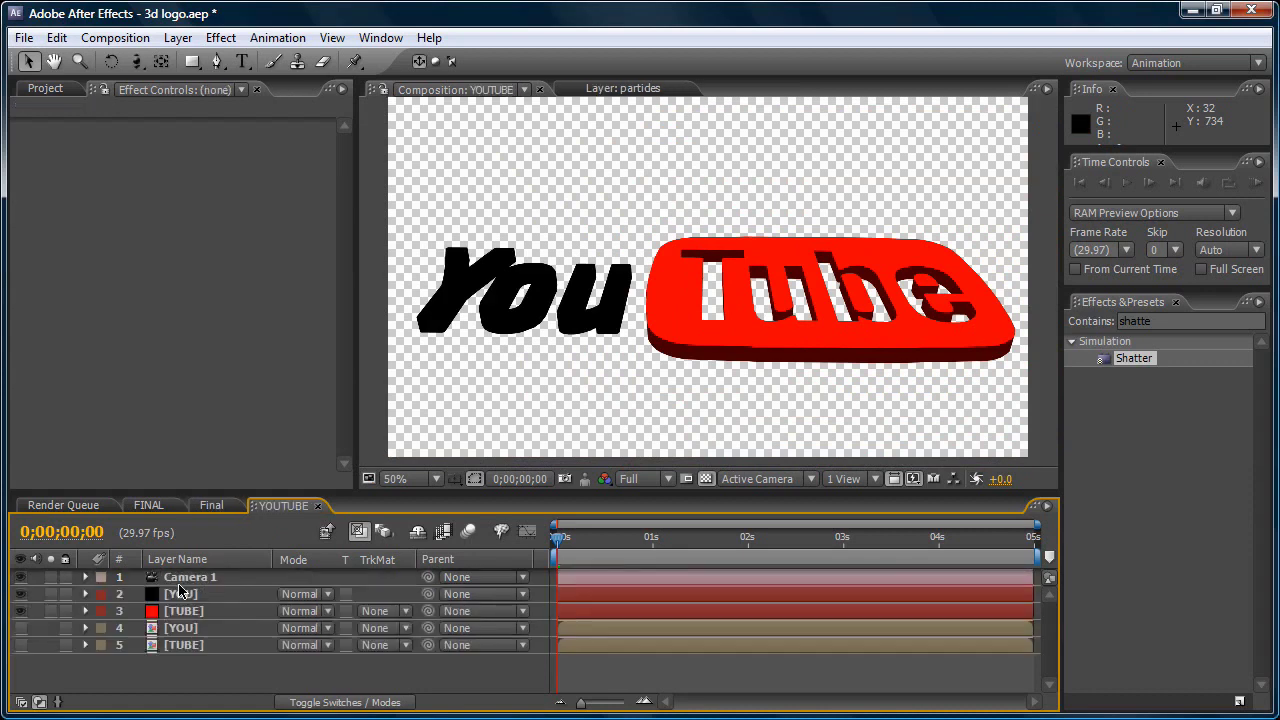
{"action": "left_click", "coordinate": [189, 580]}
{"action": "left_click", "coordinate": [184, 597]}
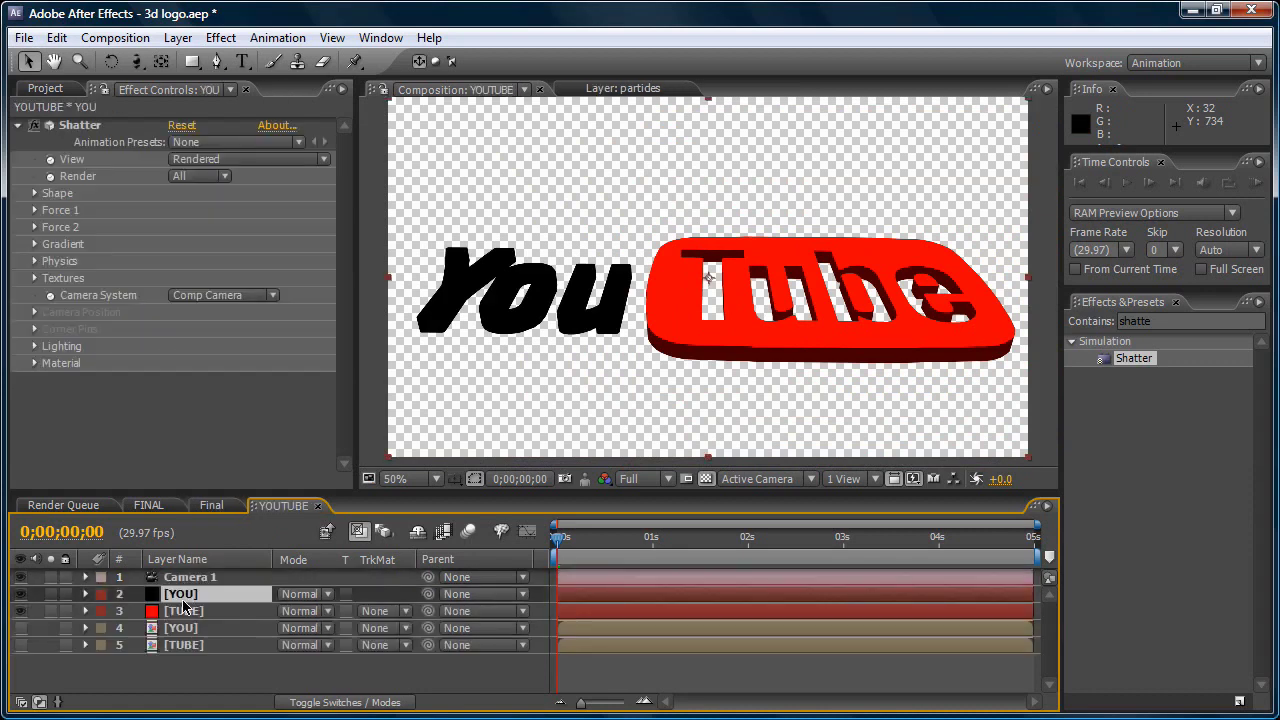
{"action": "left_click", "coordinate": [190, 612]}
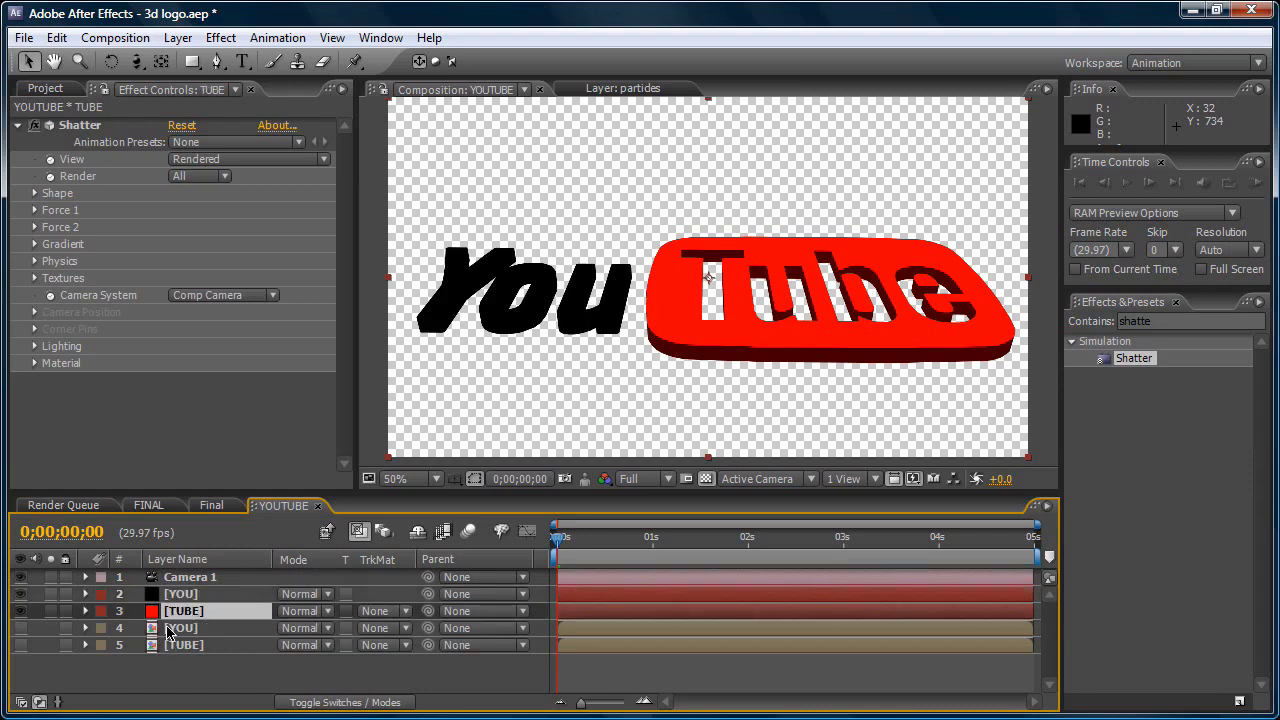
{"action": "left_click", "coordinate": [211, 506]}
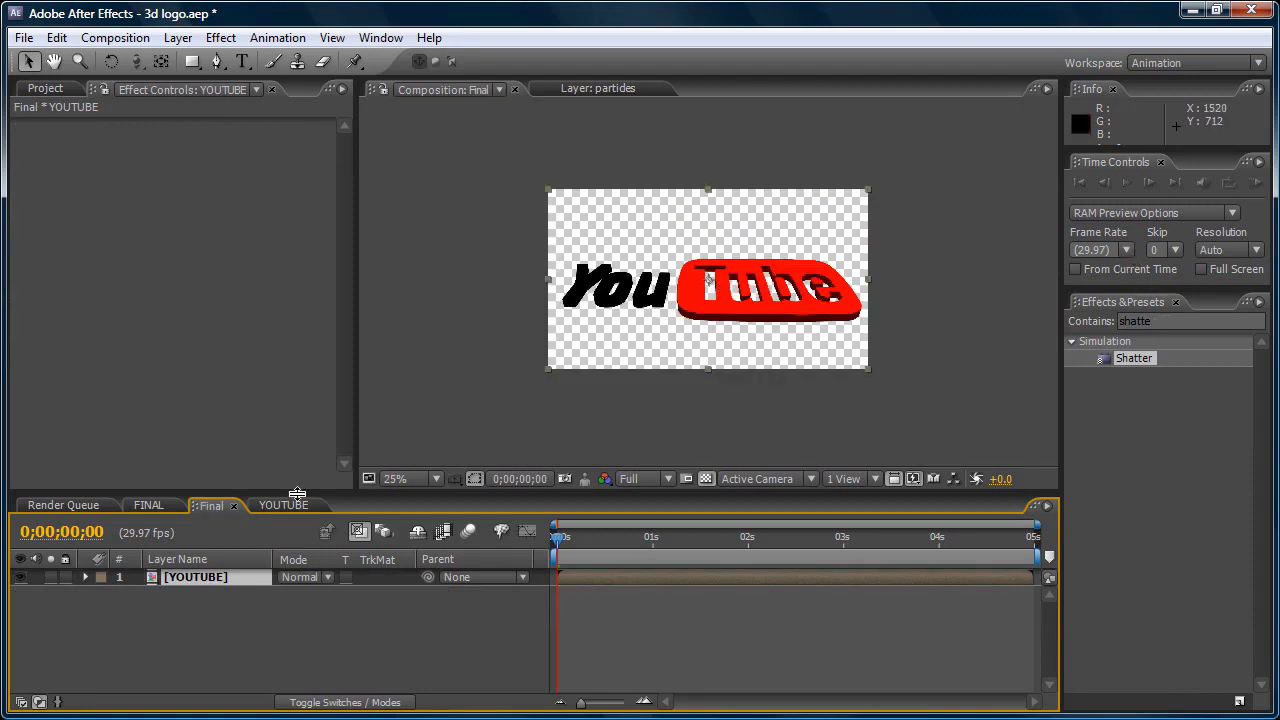
- Create a new 1280×720 solid named PARTICLES and give it a blue colour
{"action": "left_click", "coordinate": [178, 37]}
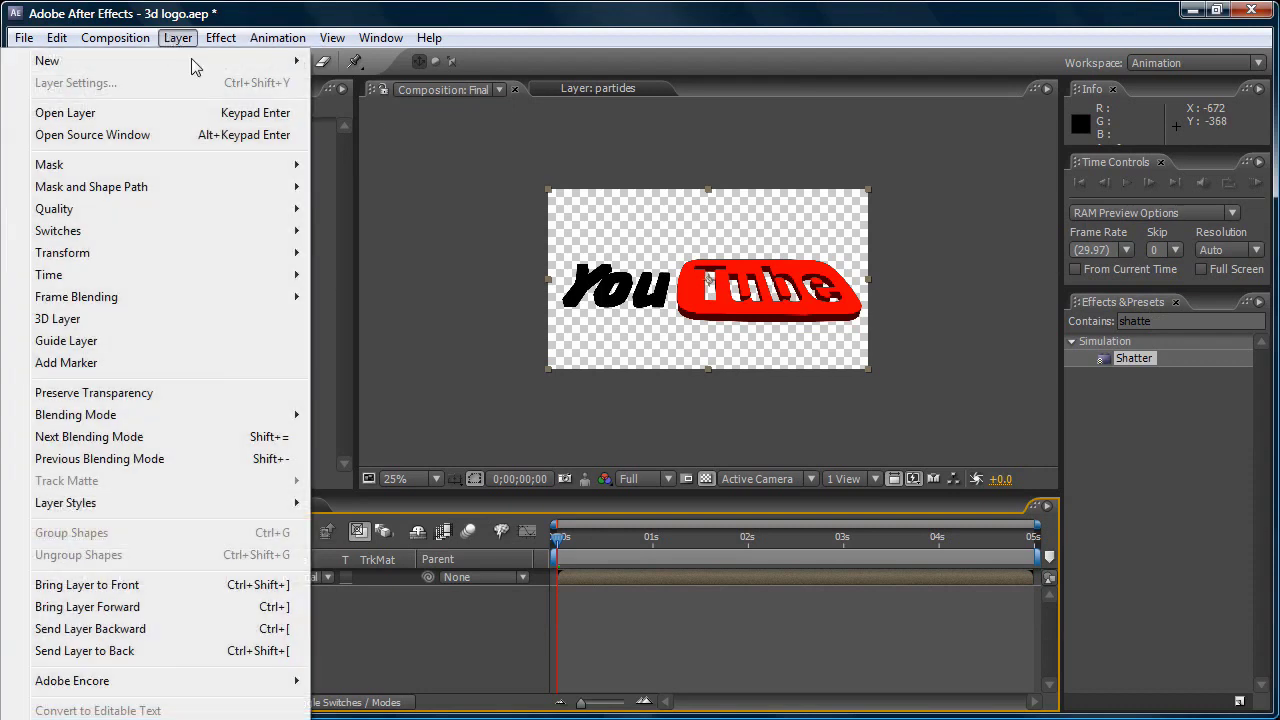
{"action": "mouse_move", "coordinate": [193, 62]}
{"action": "left_click", "coordinate": [410, 82]}
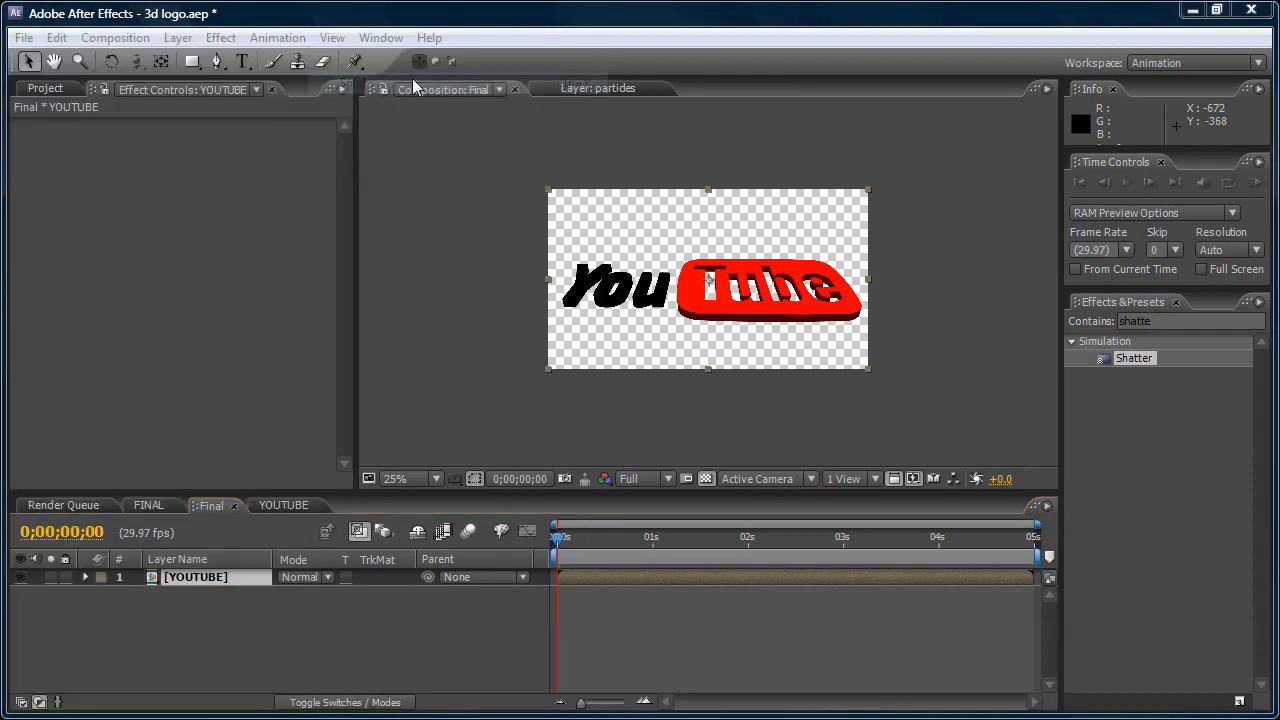
{"action": "type", "text": "PARTICLES"}
{"action": "left_click", "coordinate": [551, 458]}
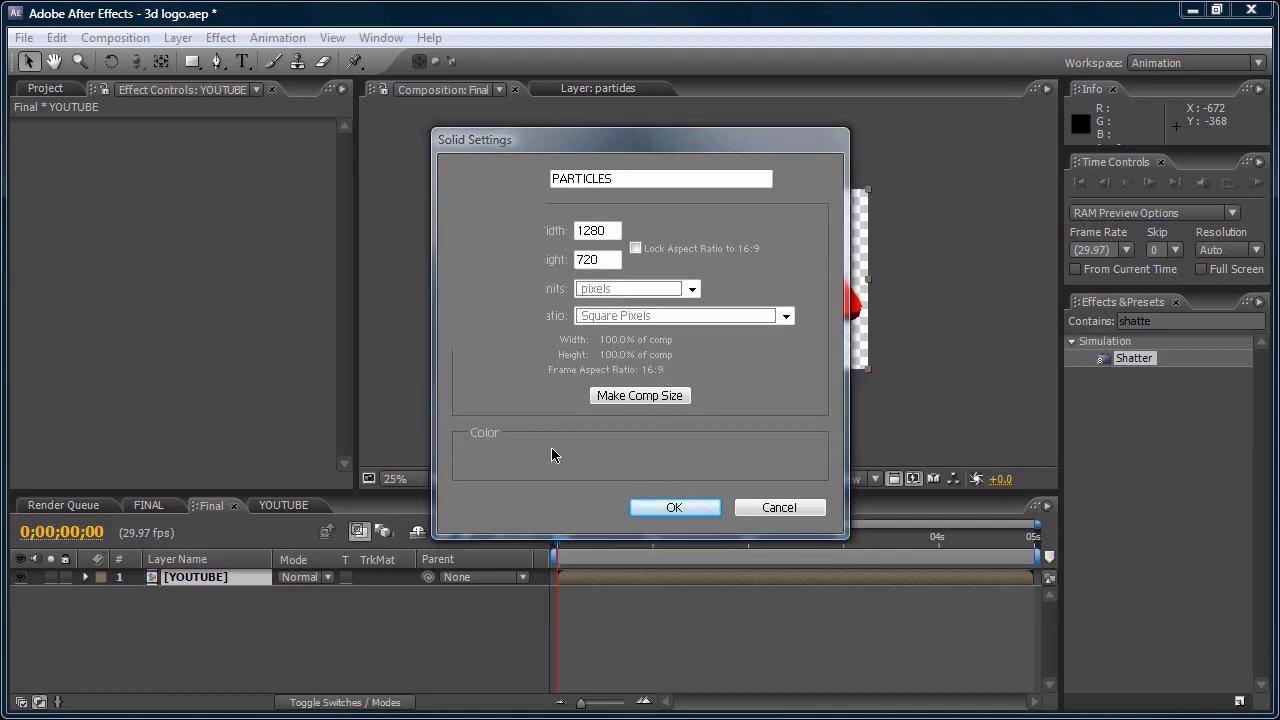
{"action": "left_click", "coordinate": [316, 161]}
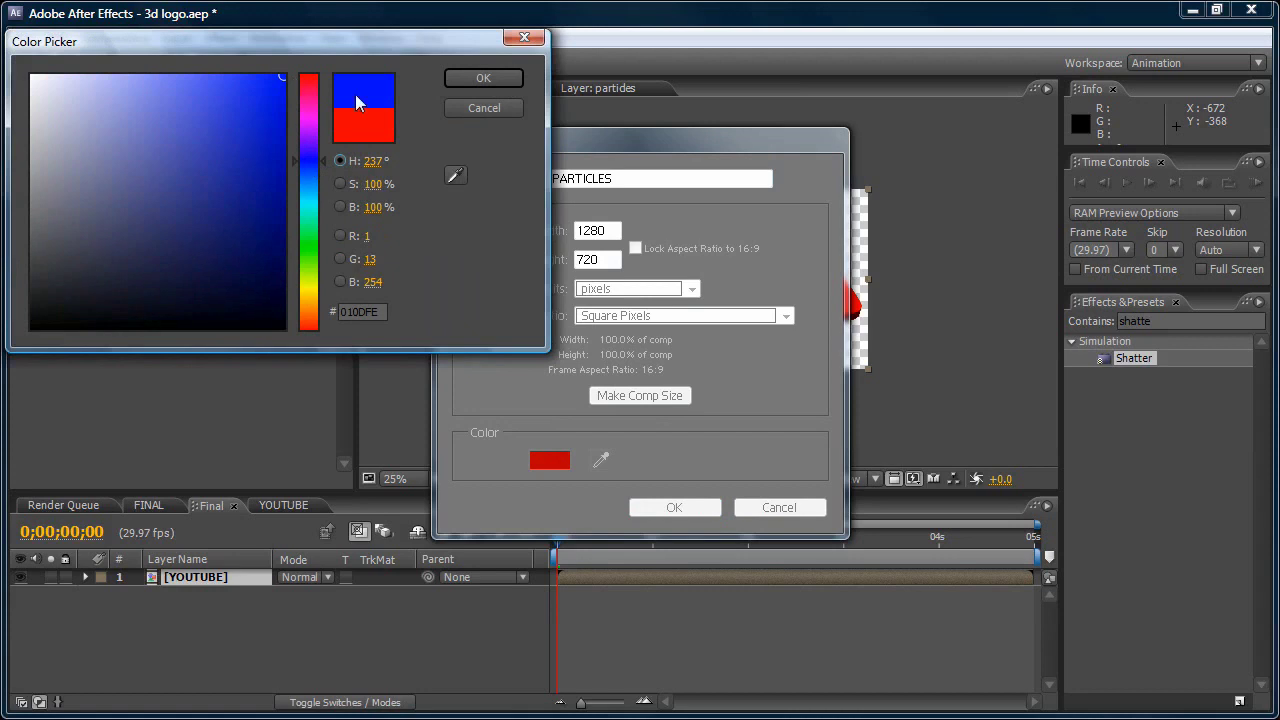
{"action": "left_click", "coordinate": [491, 77]}
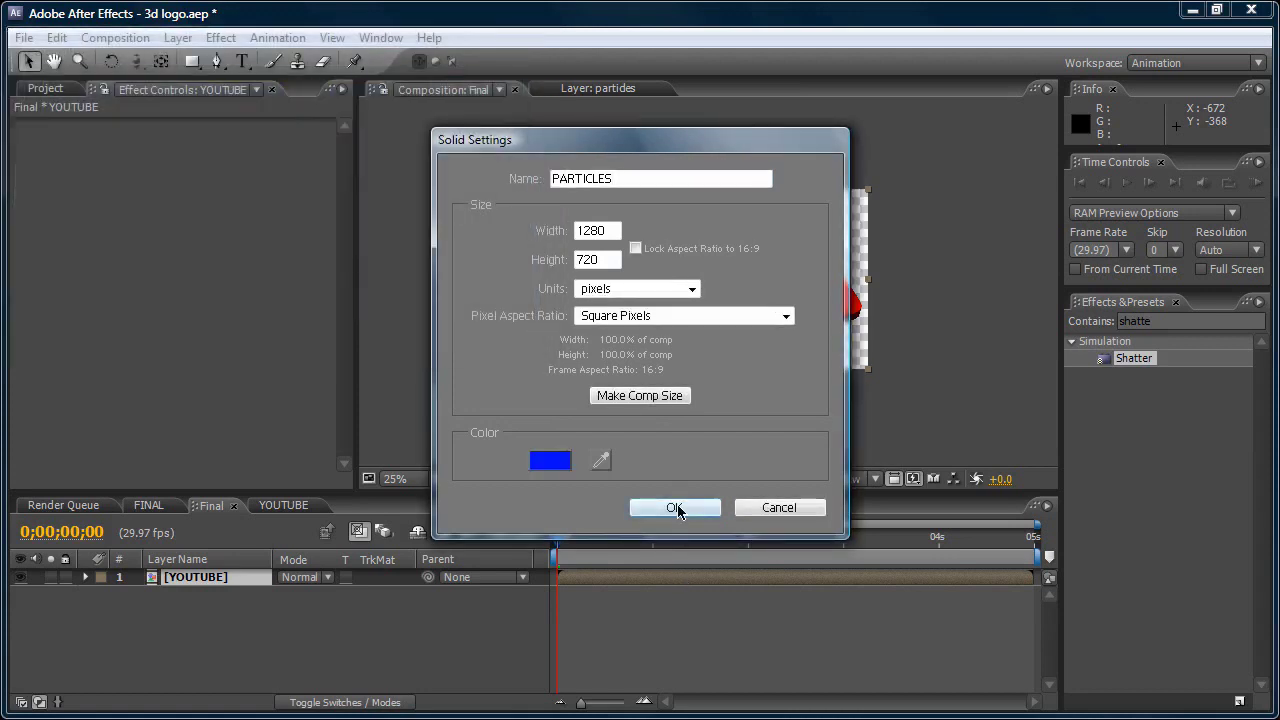
{"action": "left_click", "coordinate": [673, 507]}
- Apply the Particular effect to the PARTICLES layer
{"action": "left_click", "coordinate": [1153, 321]}
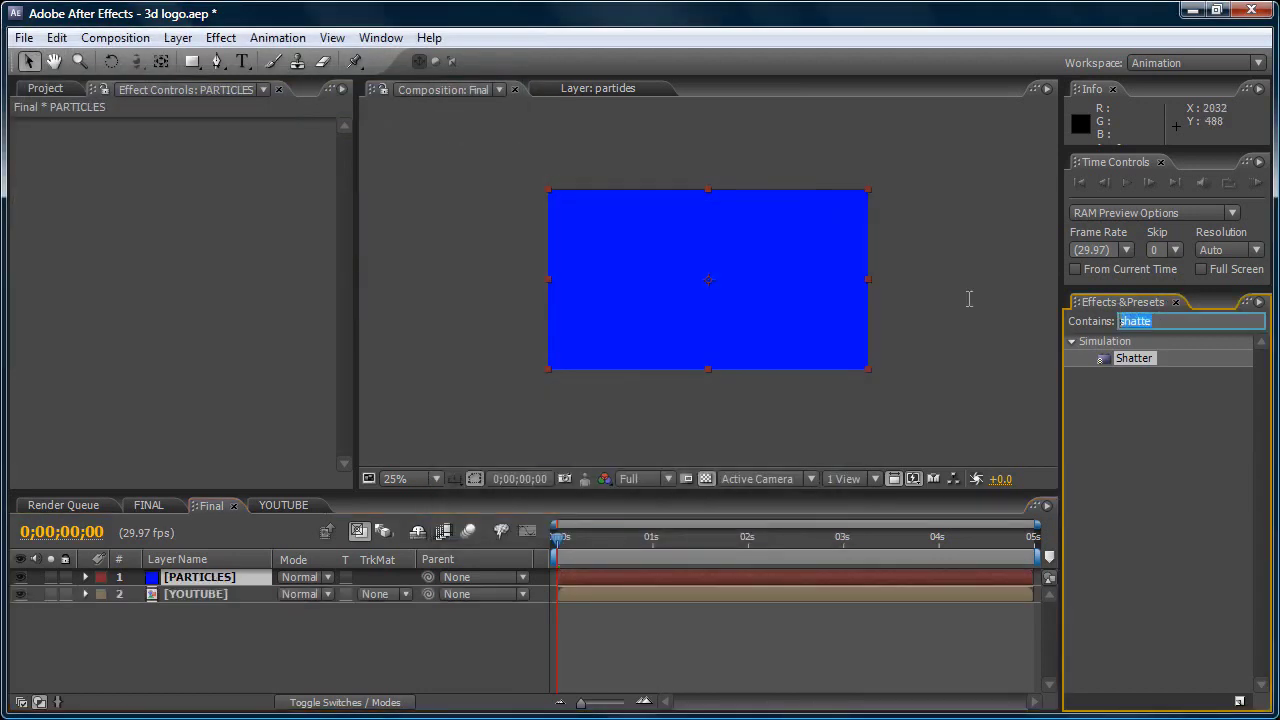
{"action": "type", "text": "particular"}
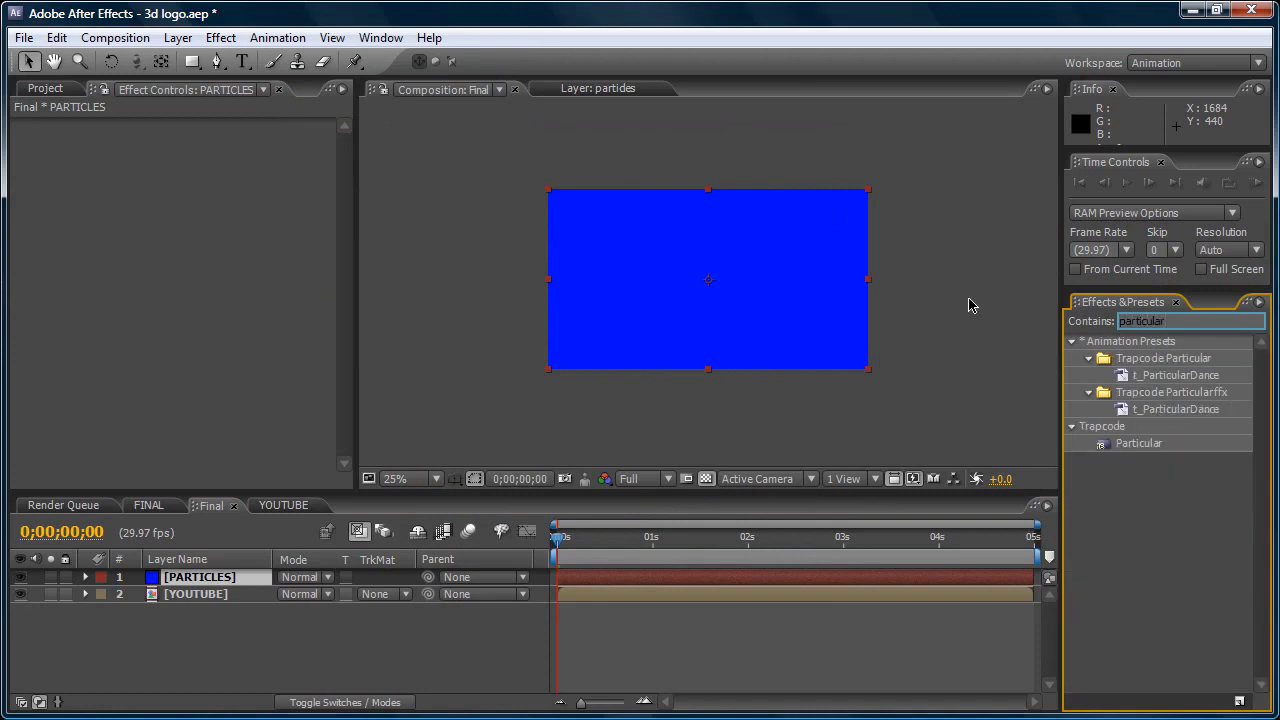
{"action": "left_click_drag", "start_coordinate": [1138, 443], "coordinate": [778, 274]}
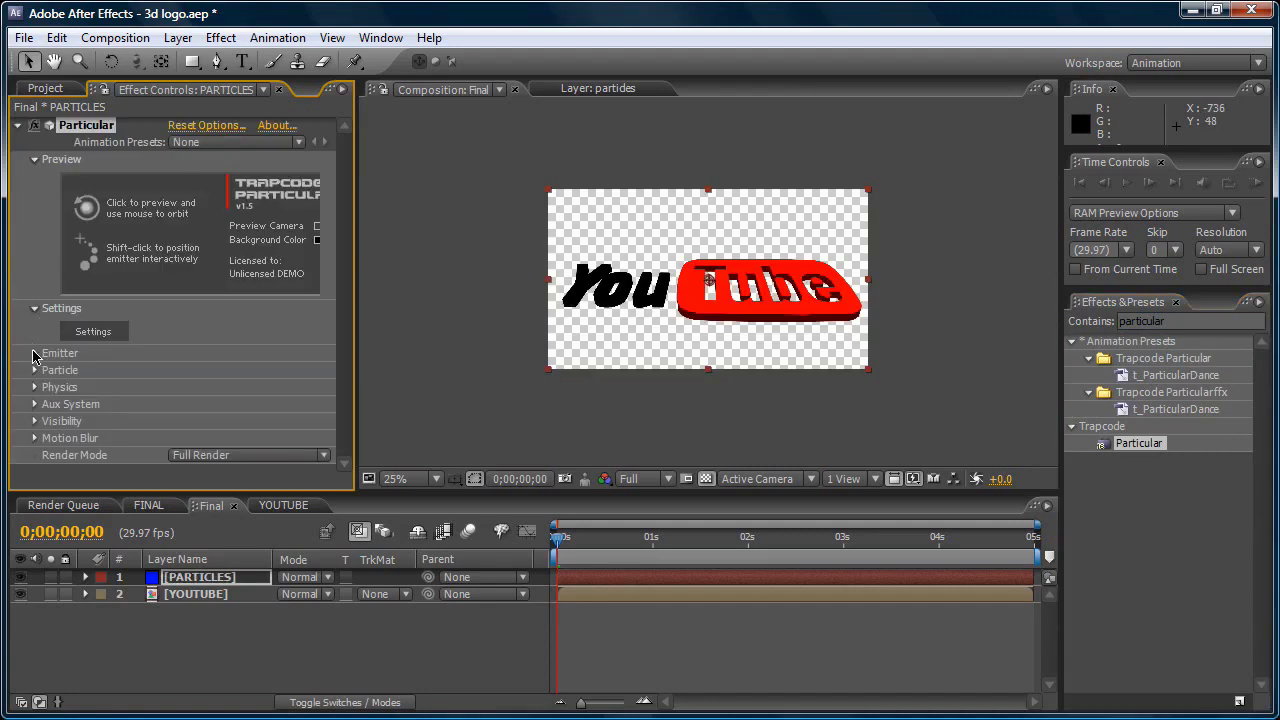
- Keyframe the emitter's Particles/sec at 1 on the first frame and 0 on the next
{"action": "left_click", "coordinate": [35, 354]}
{"action": "scroll", "coordinate": [45, 358], "scroll_direction": "down", "scroll_amount": 3}
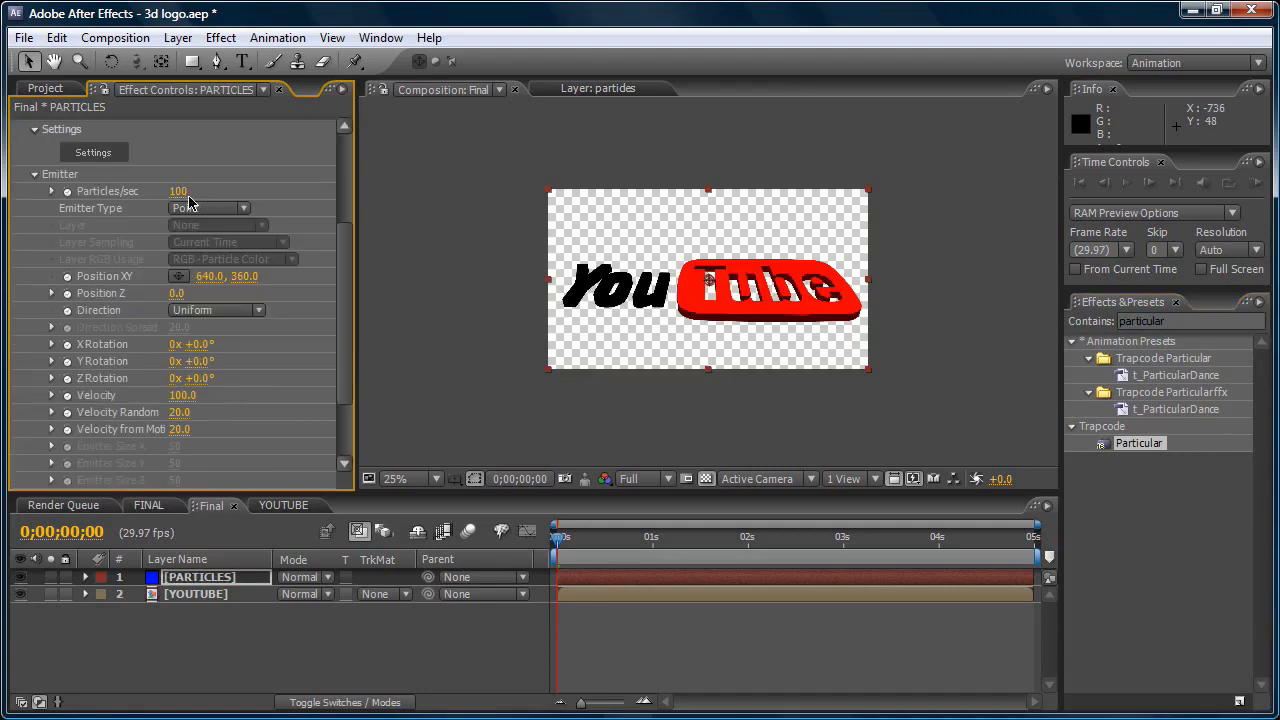
{"action": "left_click", "coordinate": [68, 192]}
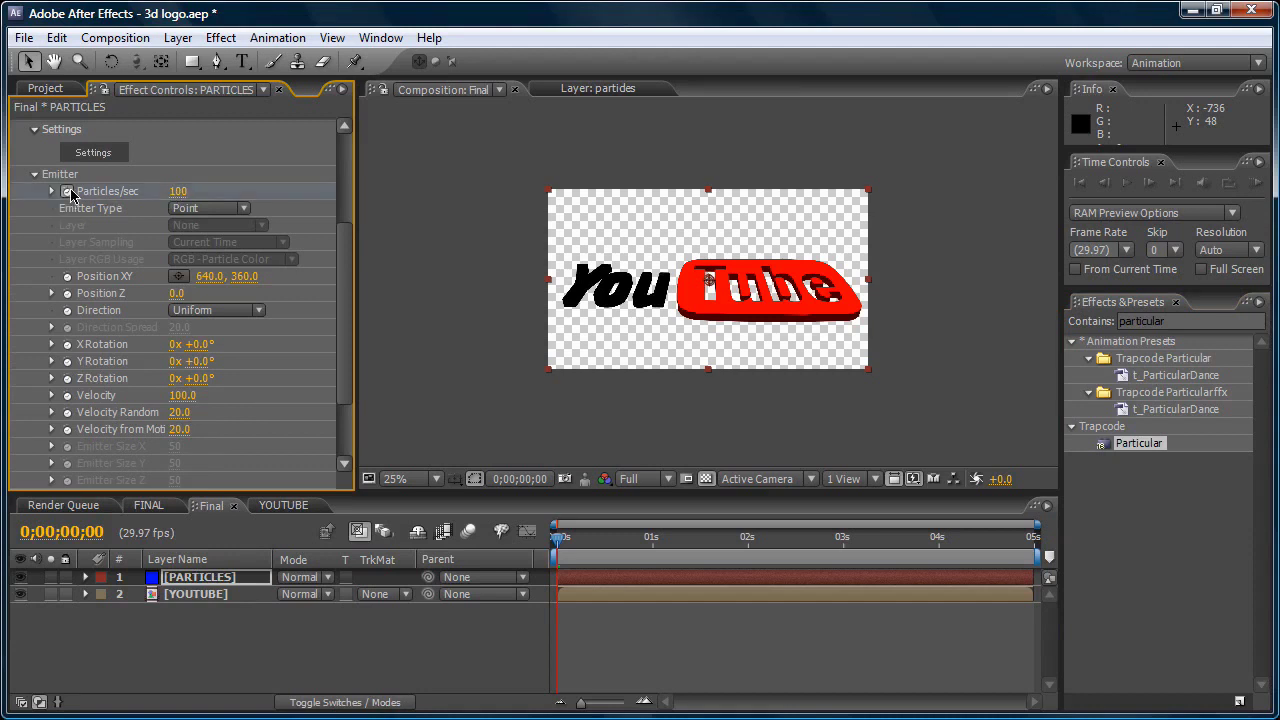
{"action": "left_click", "coordinate": [182, 191]}
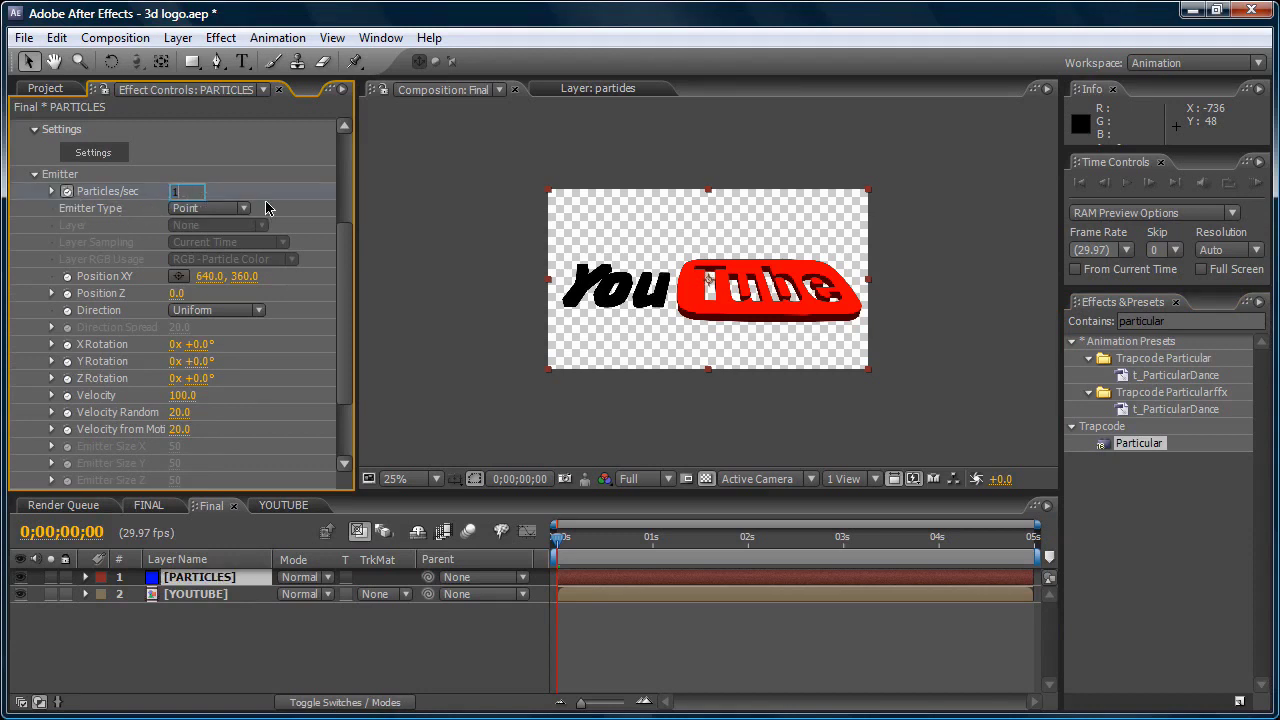
{"action": "key", "text": "Return"}
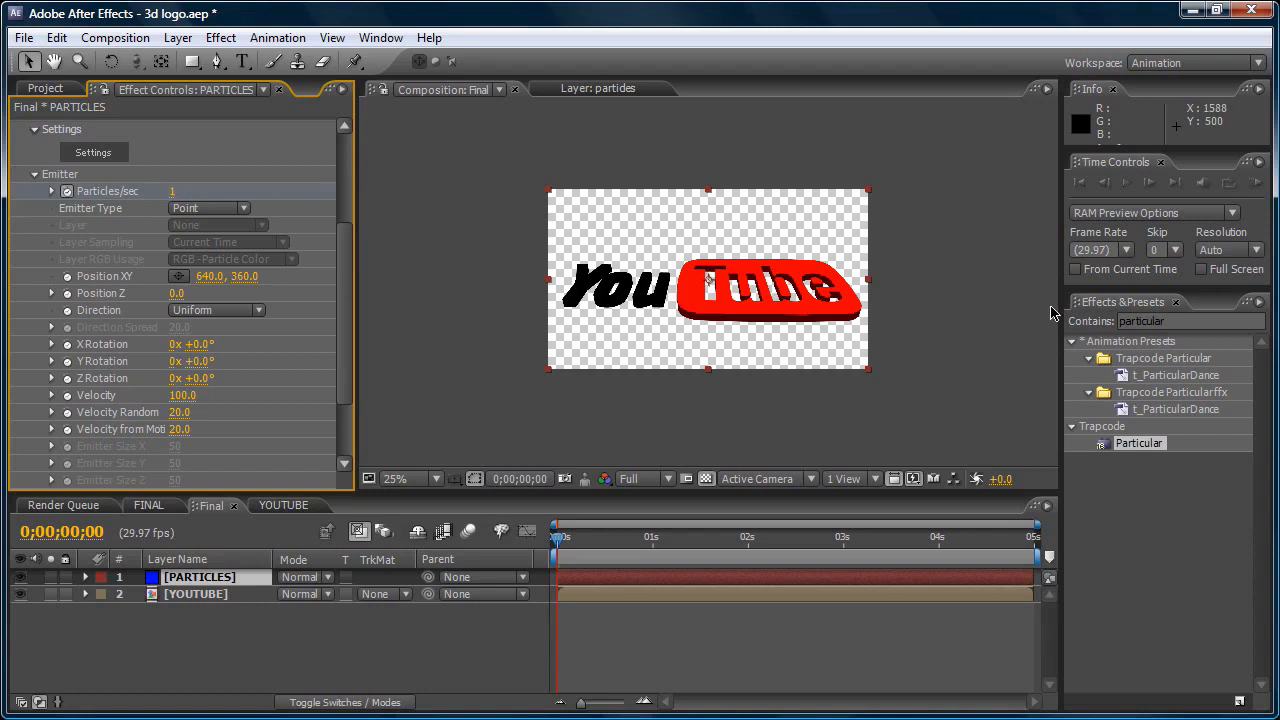
{"action": "left_click", "coordinate": [1157, 183]}
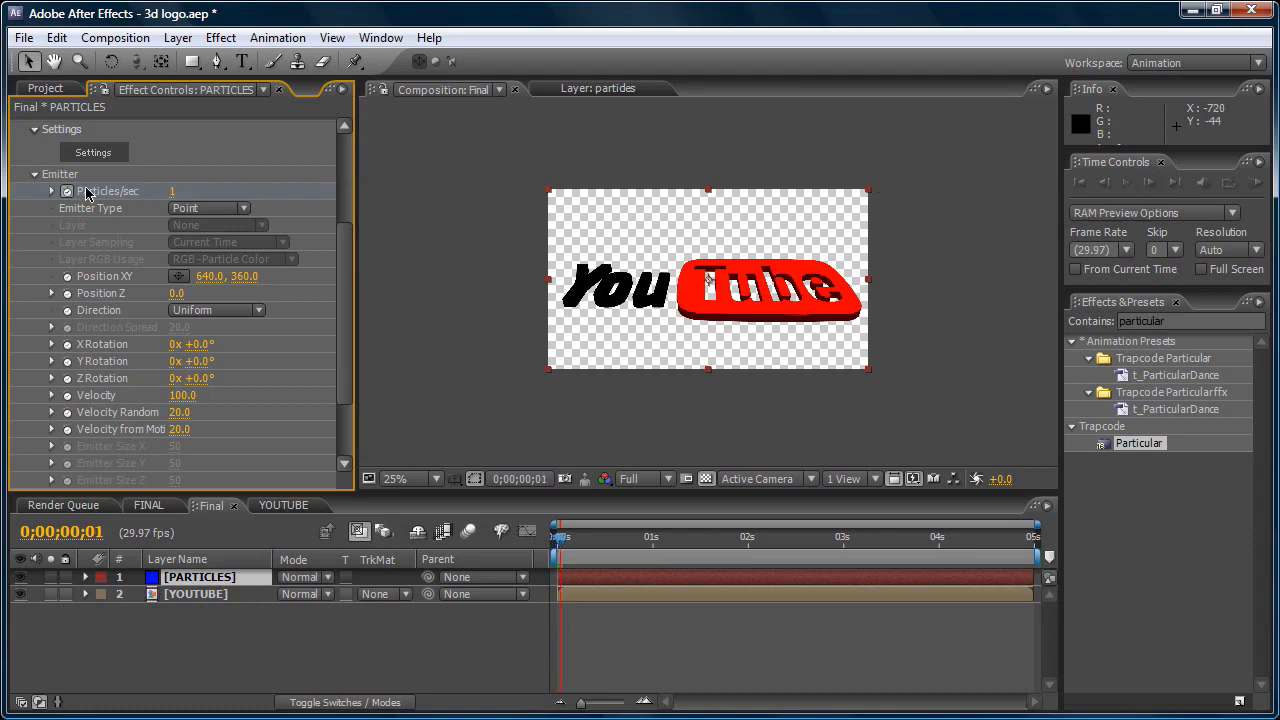
{"action": "left_click", "coordinate": [172, 191]}
{"action": "type", "text": "0"}
{"action": "key", "text": "Return"}
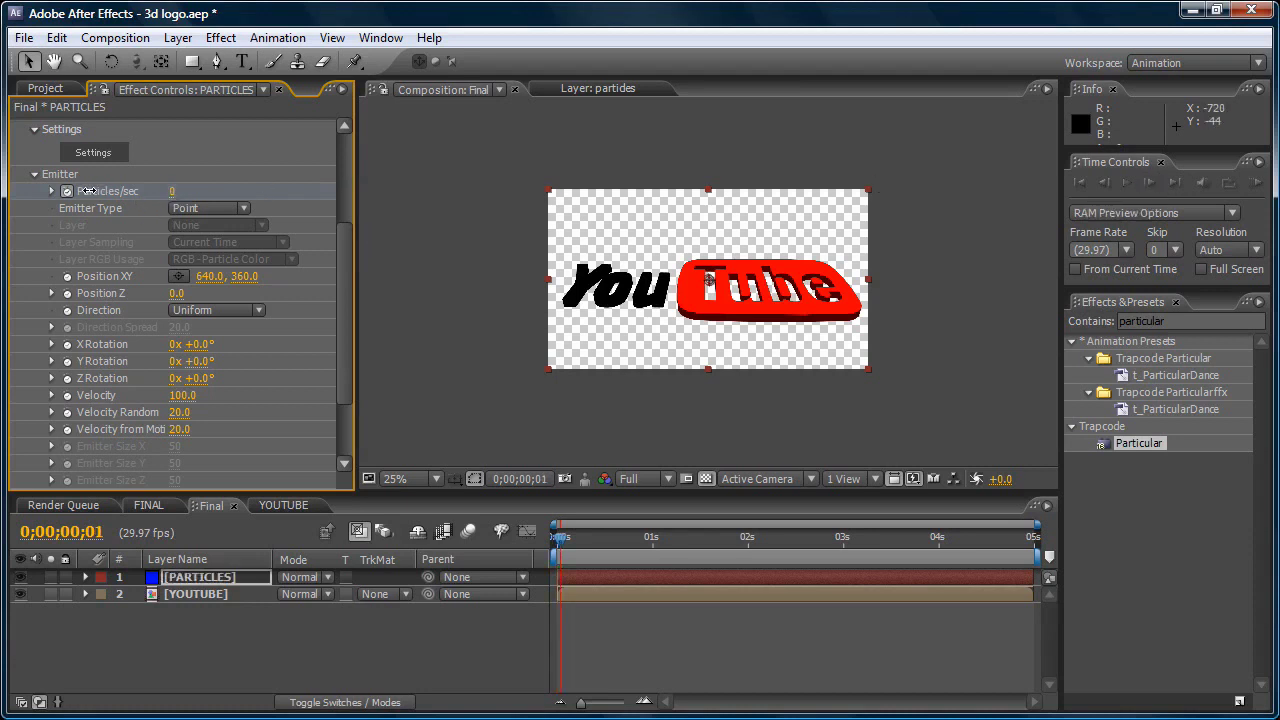
- Set Particular's particle Life to 200 seconds
{"action": "left_click", "coordinate": [34, 175]}
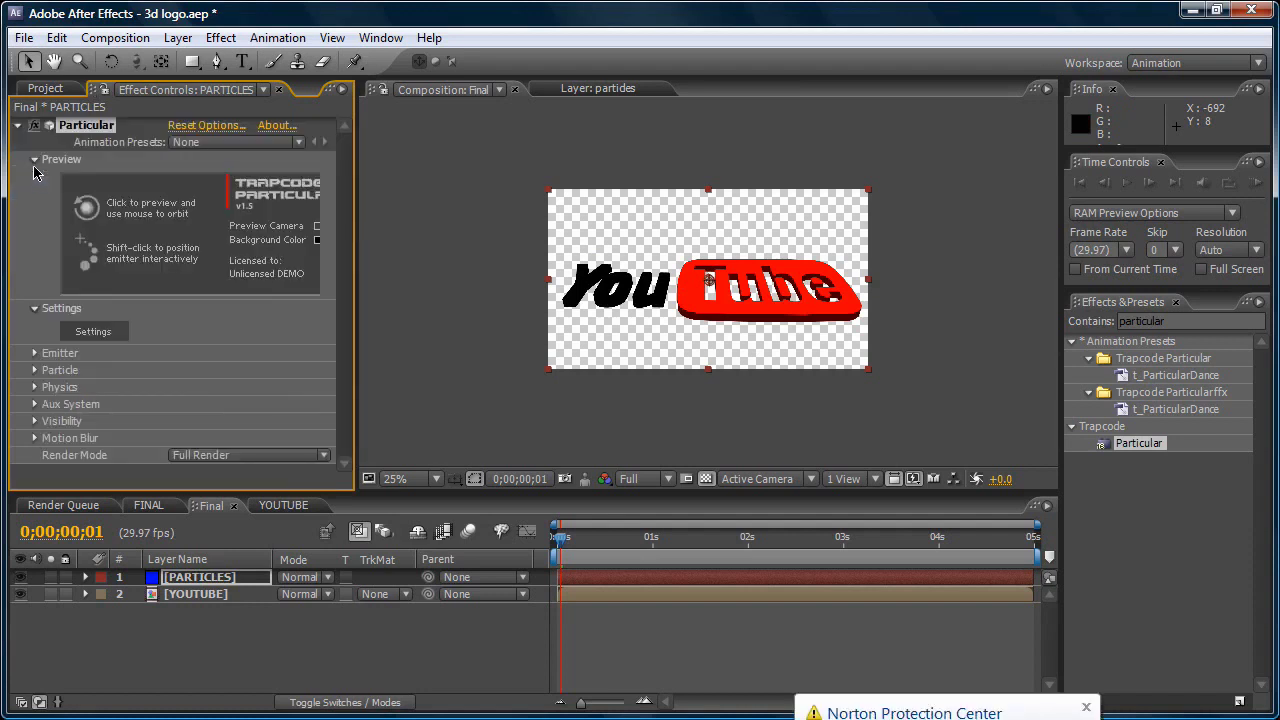
{"action": "left_click", "coordinate": [34, 370]}
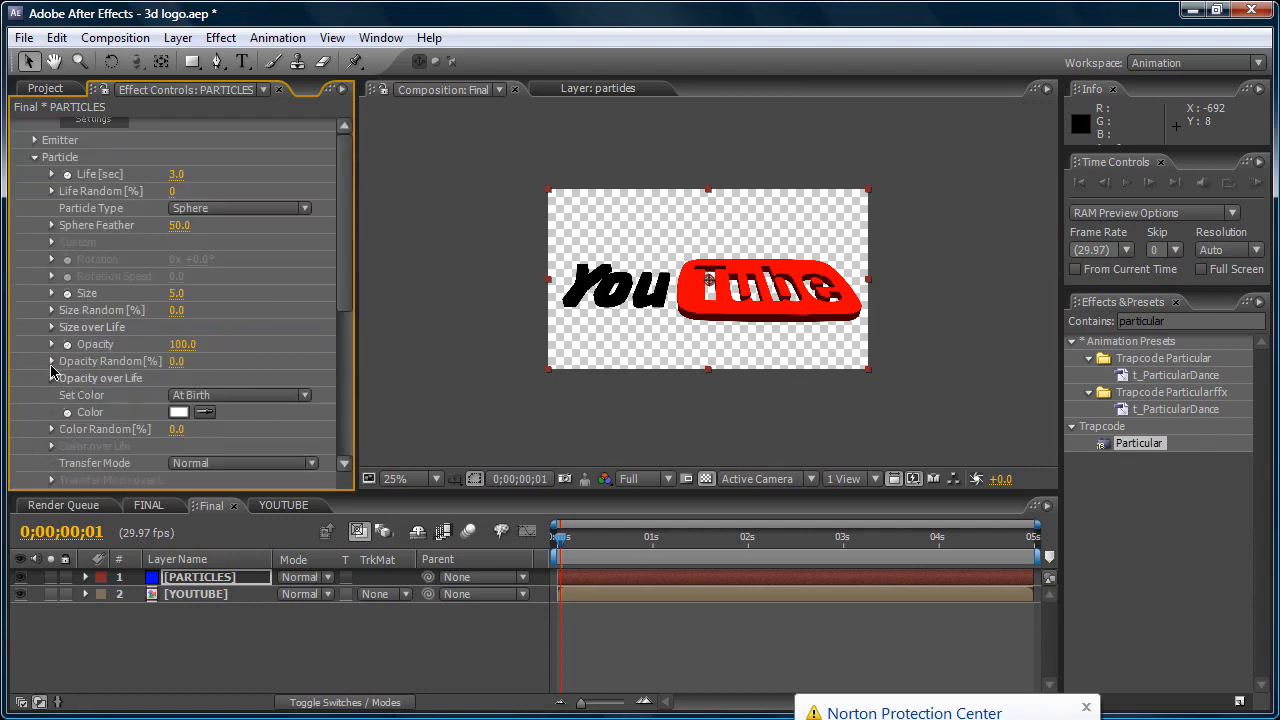
{"action": "left_click", "coordinate": [179, 178]}
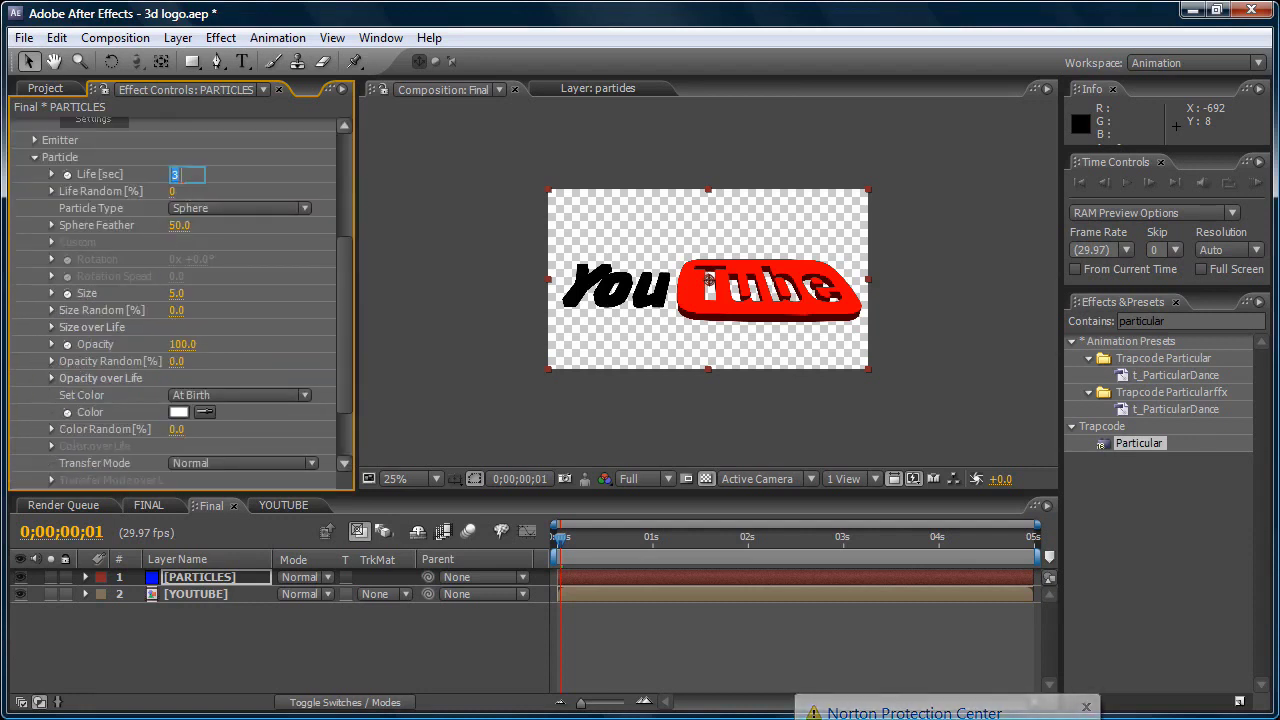
{"action": "type", "text": "200"}
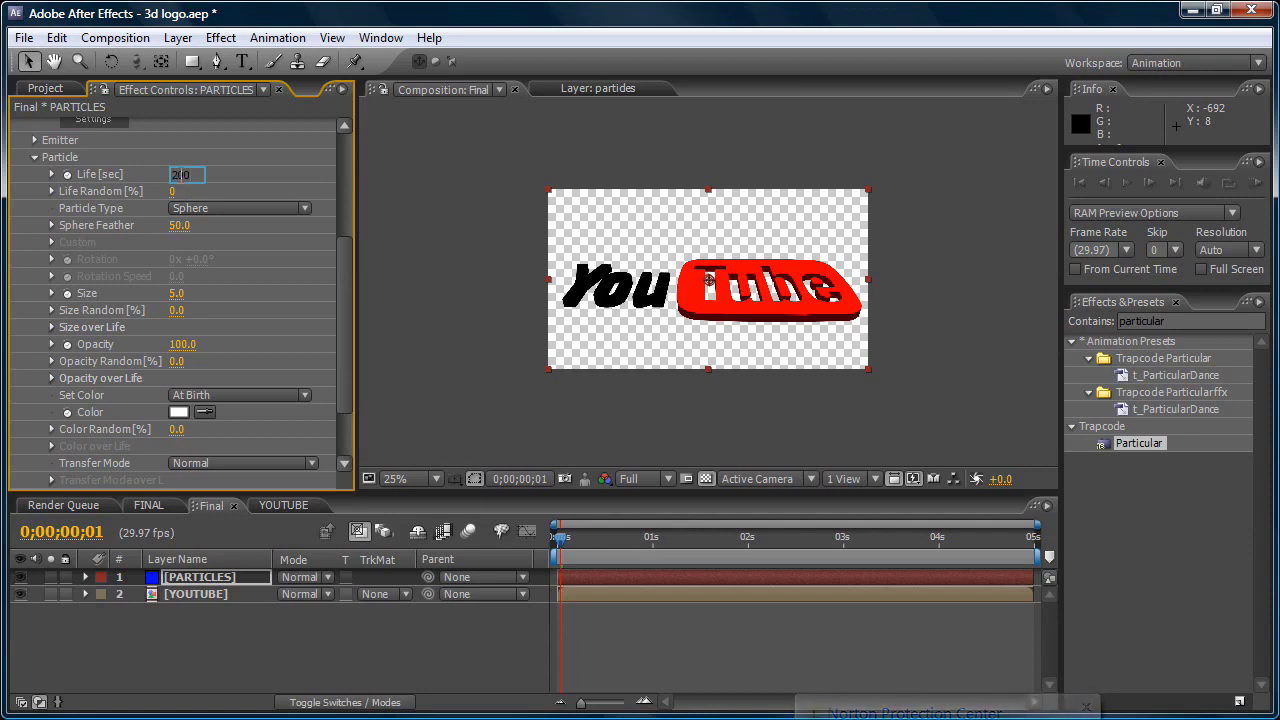
{"action": "key", "text": "Return"}
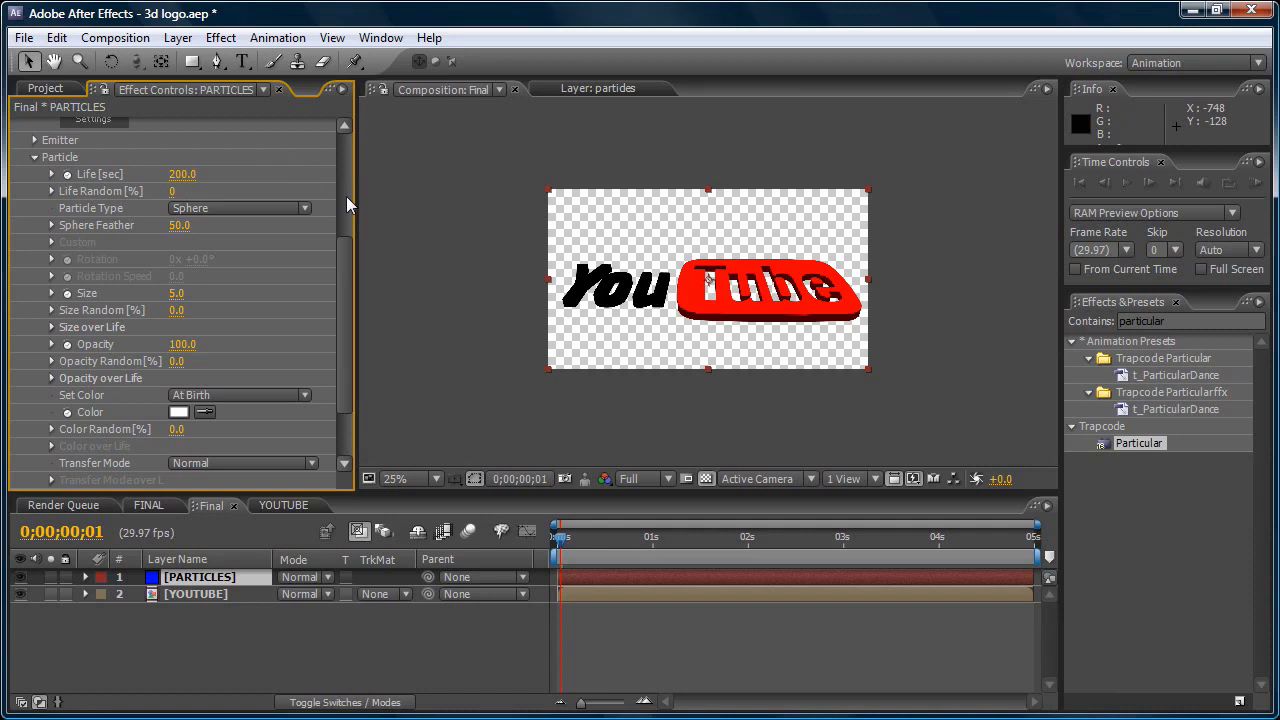
- Set the particle type to Custom using the YOUTUBE layer, accepting the size warning
{"action": "scroll", "coordinate": [348, 260], "scroll_direction": "down", "scroll_amount": 3}
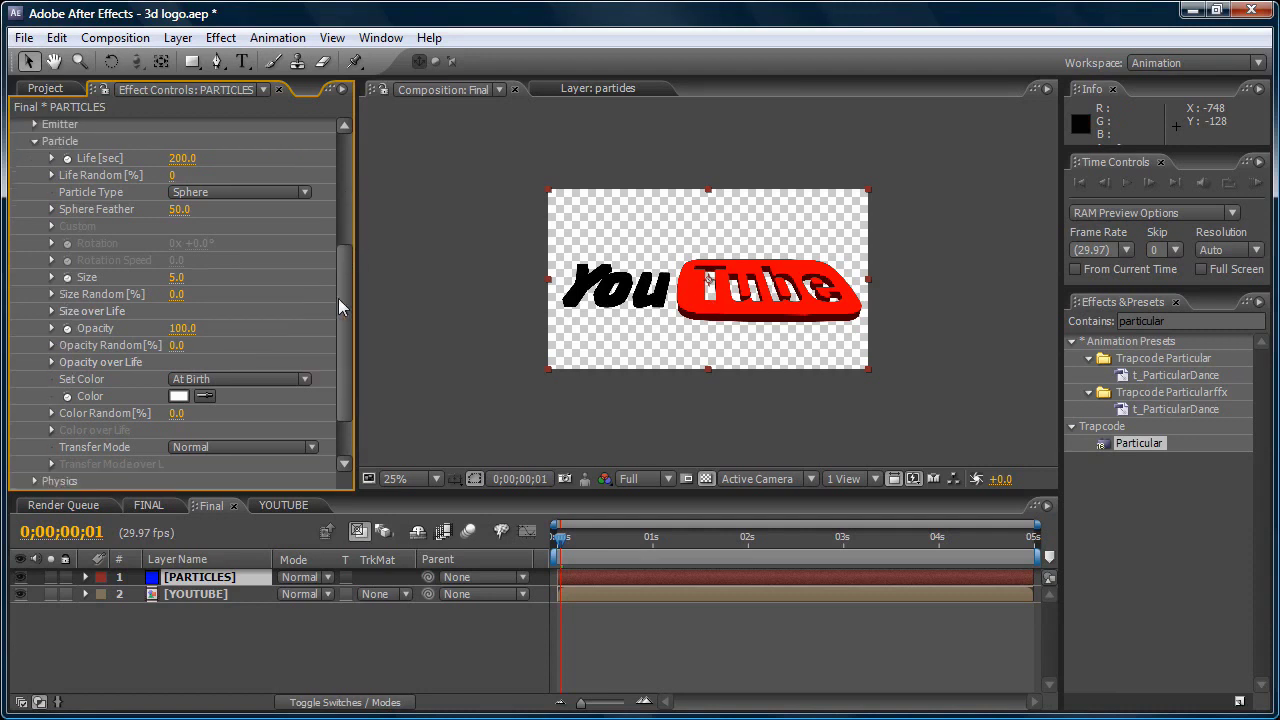
{"action": "scroll", "coordinate": [338, 316], "scroll_direction": "down", "scroll_amount": 2}
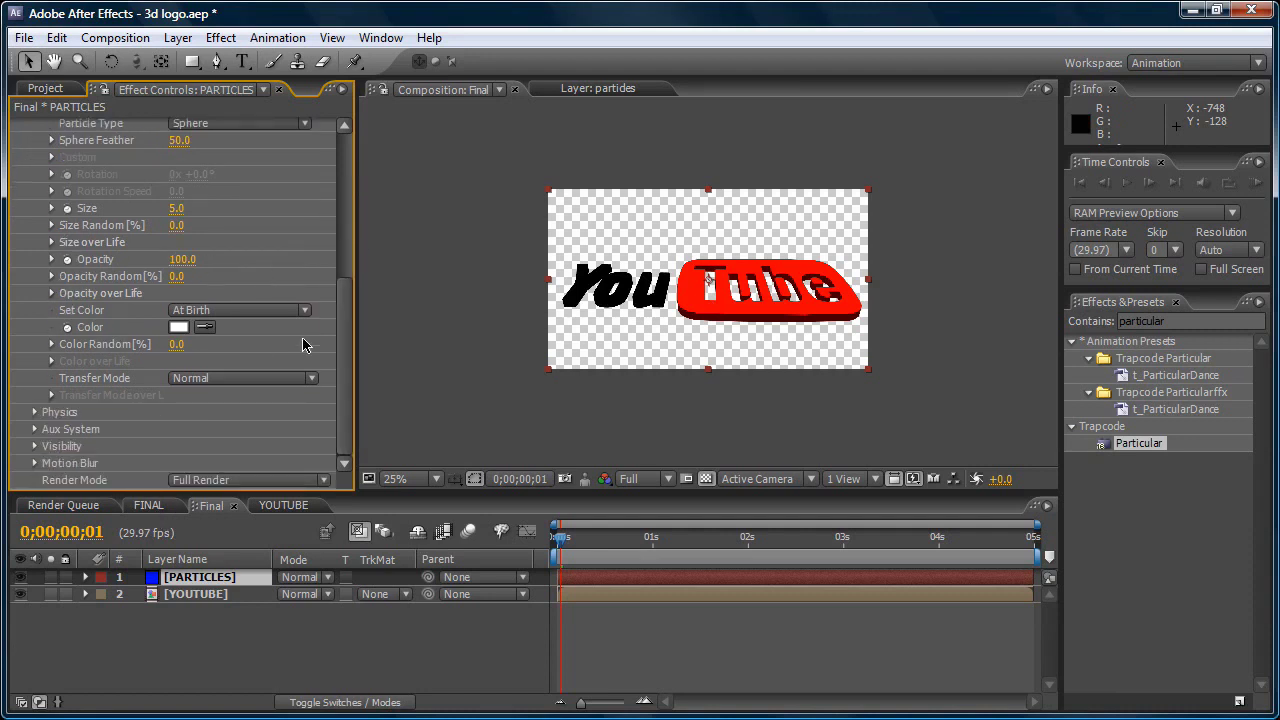
{"action": "scroll", "coordinate": [347, 329], "scroll_direction": "up", "scroll_amount": 4}
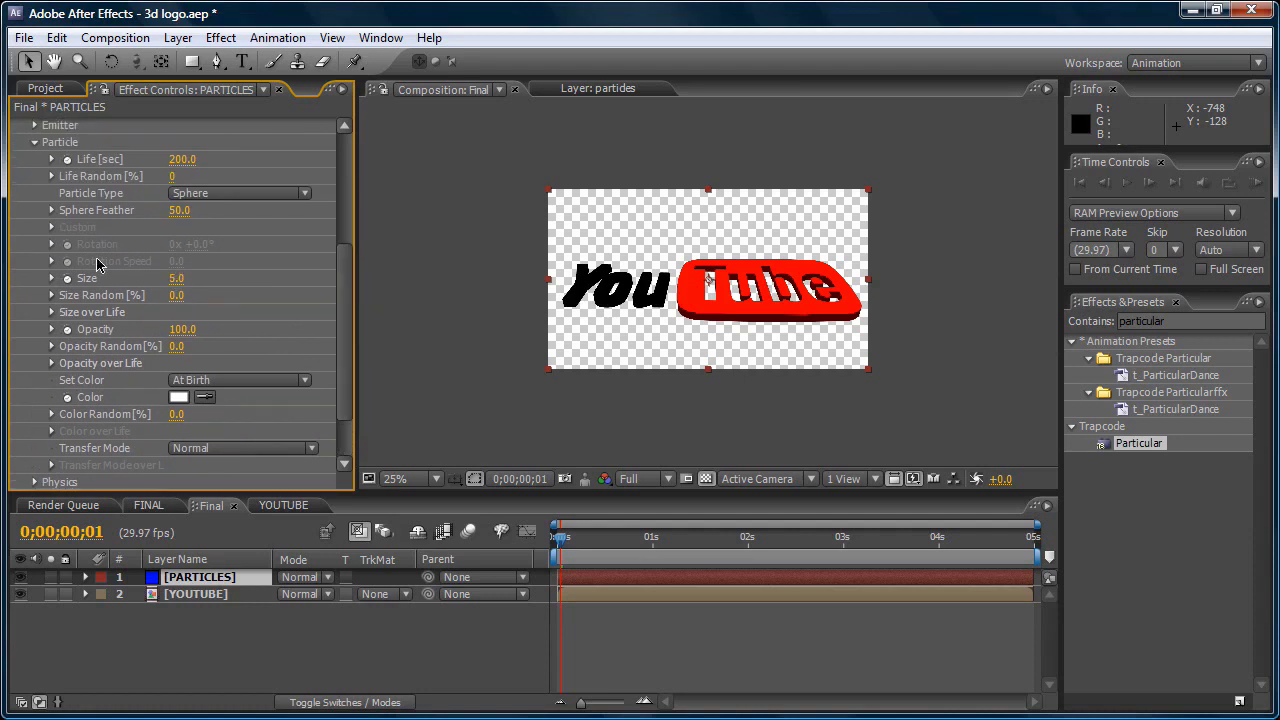
{"action": "left_click", "coordinate": [215, 194]}
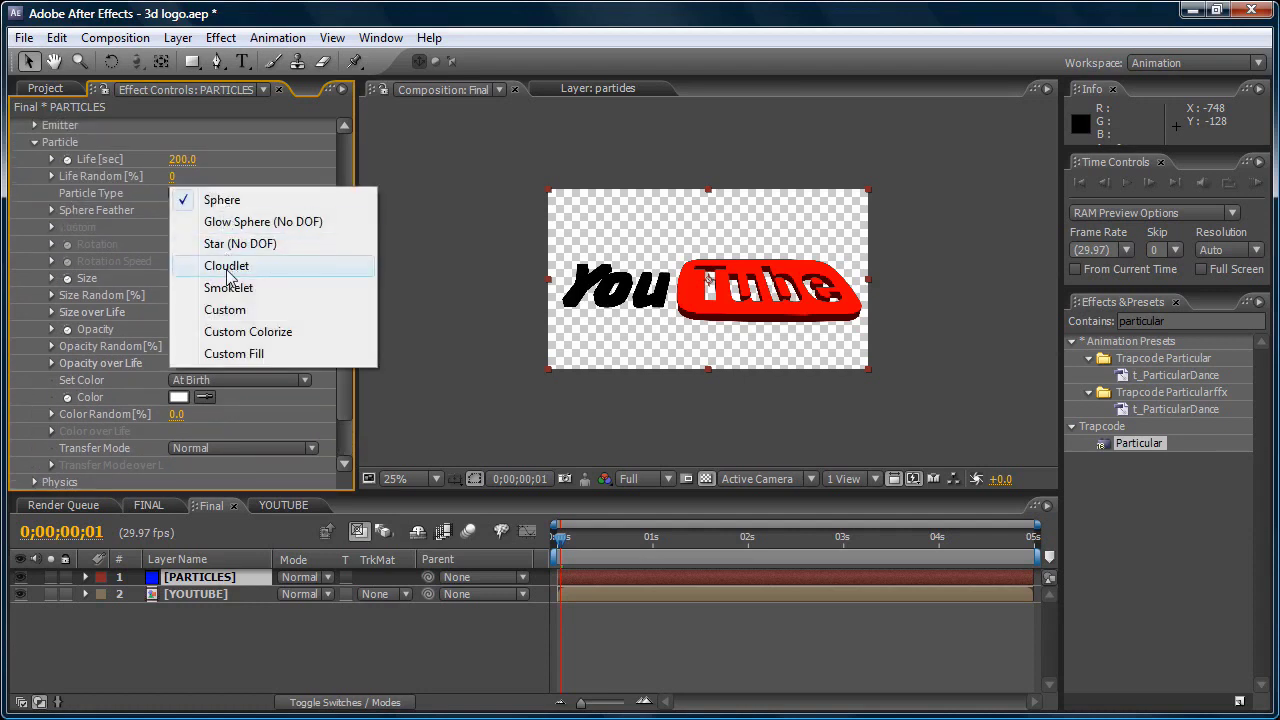
{"action": "left_click", "coordinate": [243, 312]}
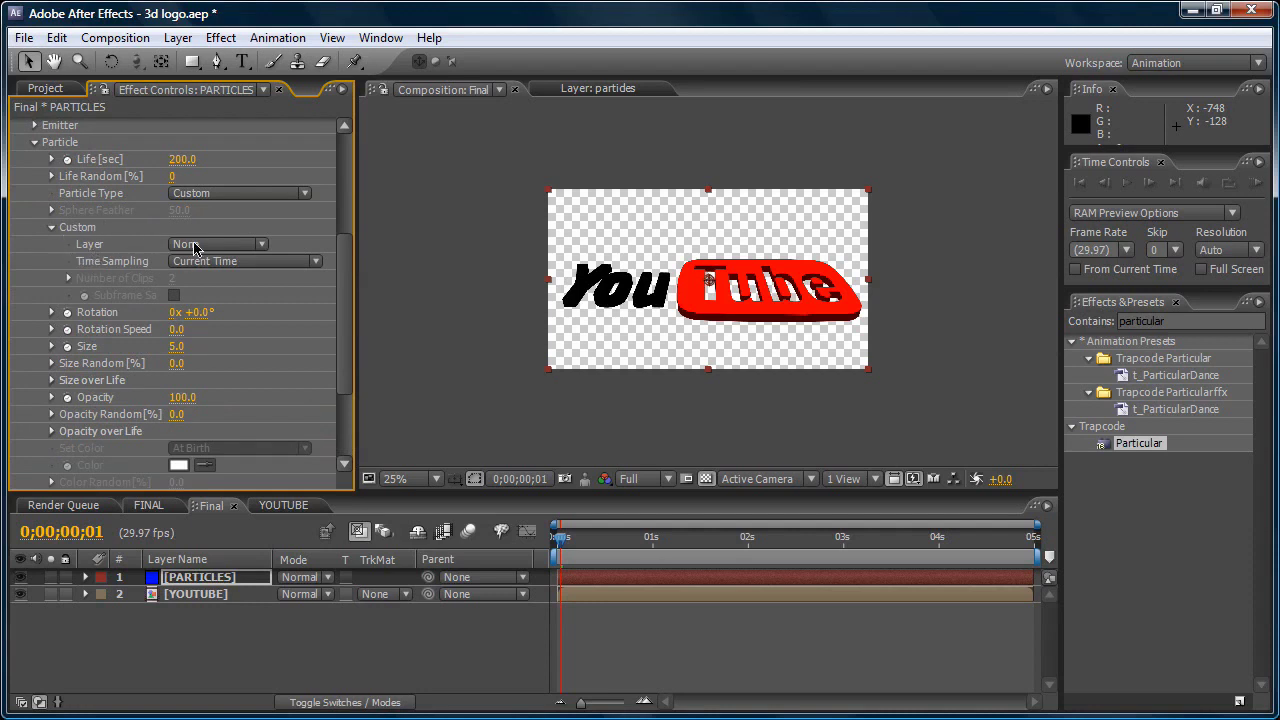
{"action": "left_click", "coordinate": [196, 248]}
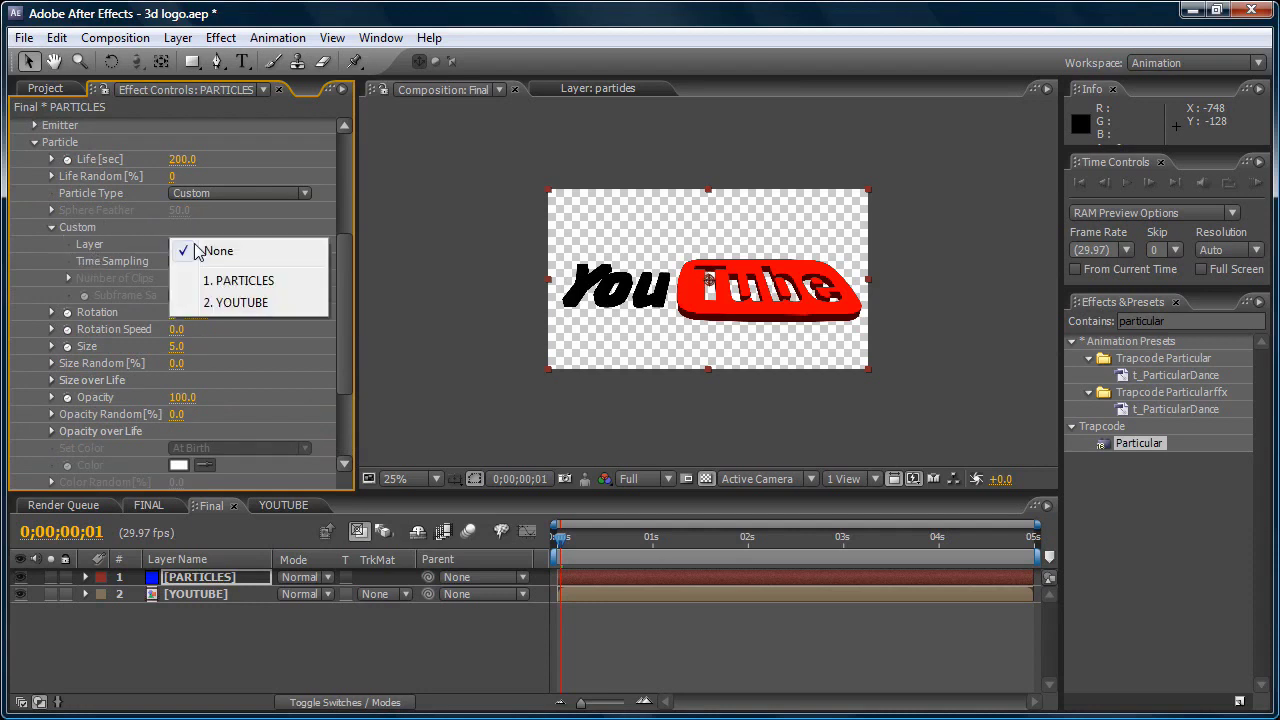
{"action": "left_click", "coordinate": [243, 310]}
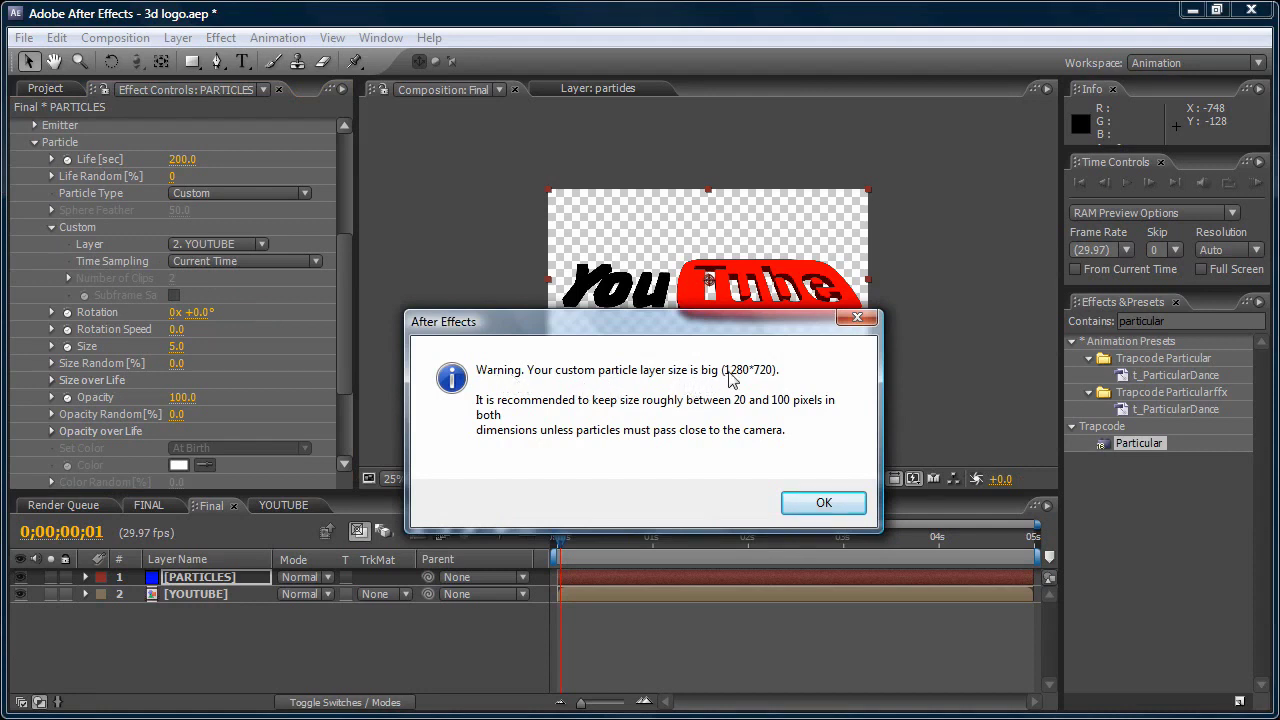
{"action": "left_click", "coordinate": [824, 503]}
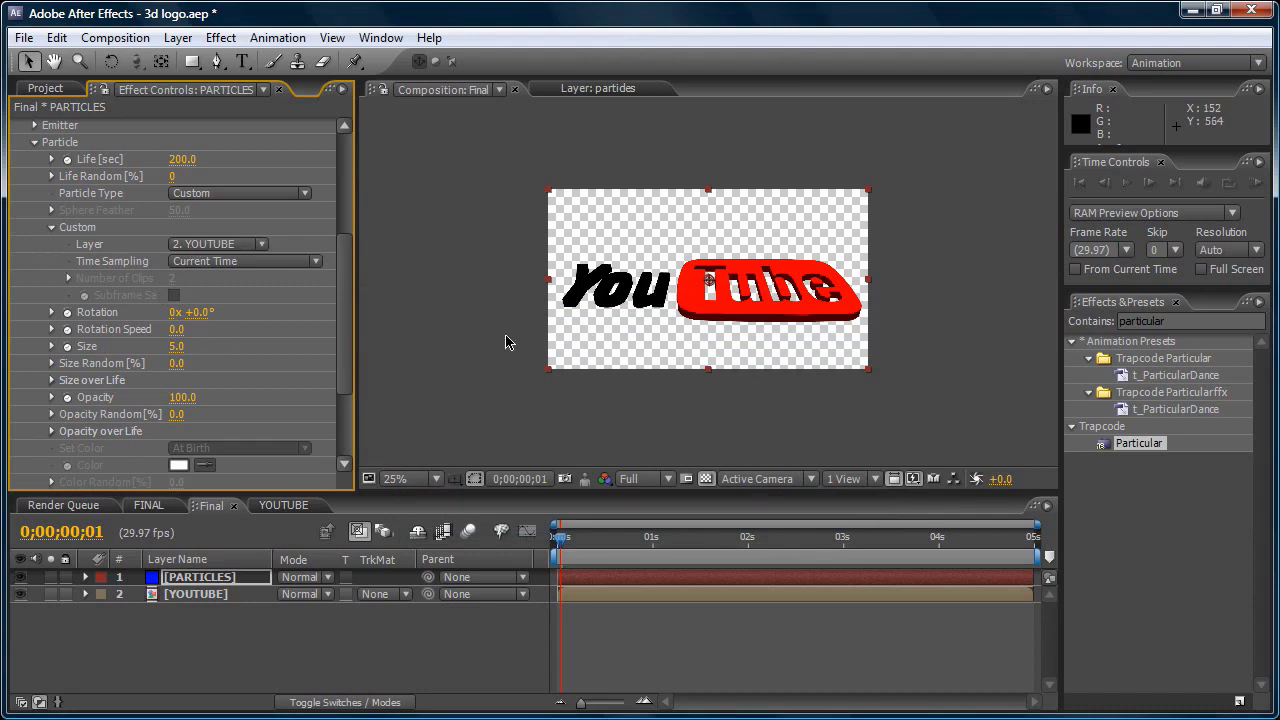
- Hide the YOUTUBE layer and scrub the timeline to check the particle
{"action": "left_click", "coordinate": [20, 596]}
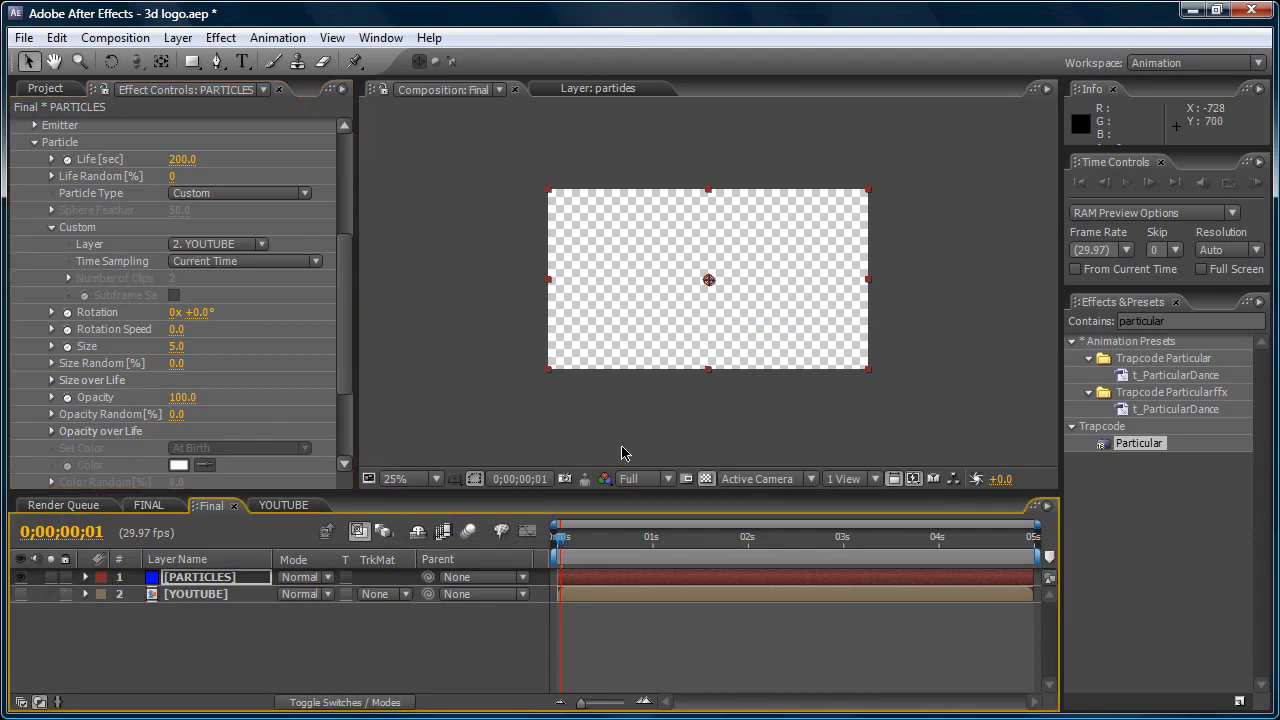
{"action": "left_click_drag", "start_coordinate": [560, 541], "coordinate": [614, 541]}
{"action": "scroll", "coordinate": [711, 302], "scroll_direction": "up", "scroll_amount": 6}
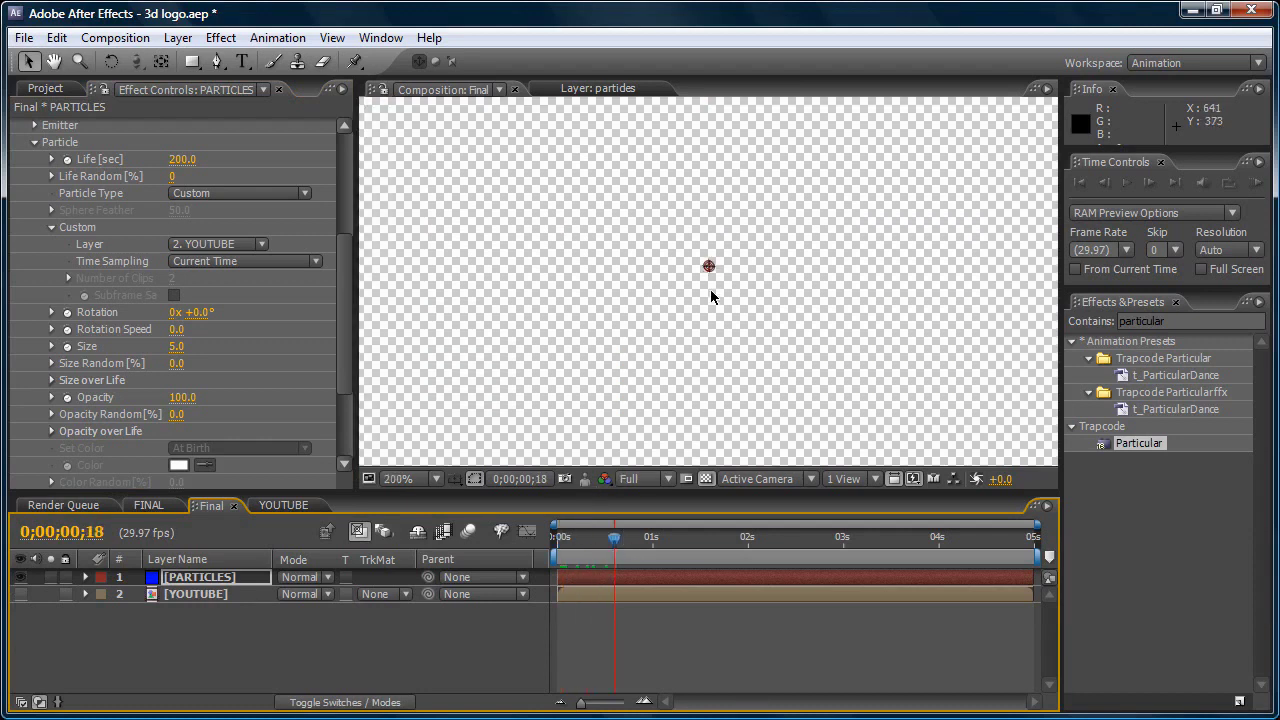
{"action": "scroll", "coordinate": [711, 280], "scroll_direction": "down", "scroll_amount": 6}
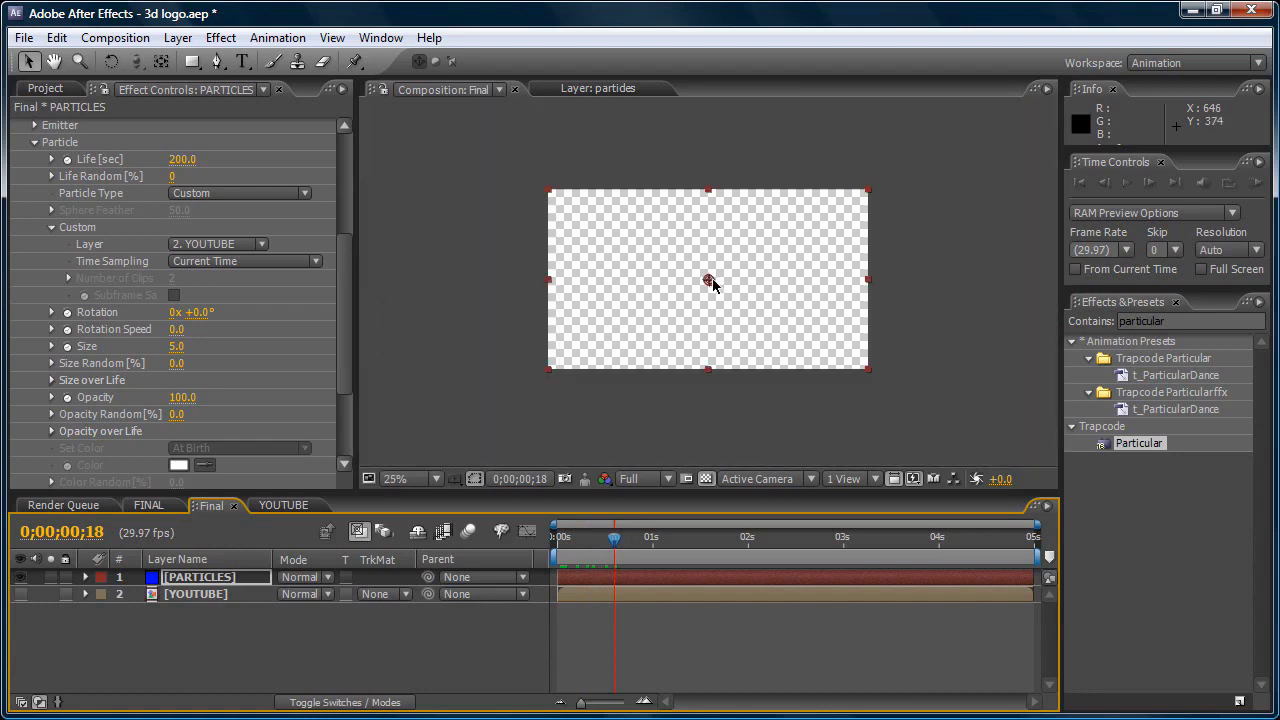
{"action": "scroll", "coordinate": [712, 277], "scroll_direction": "up", "scroll_amount": 2}
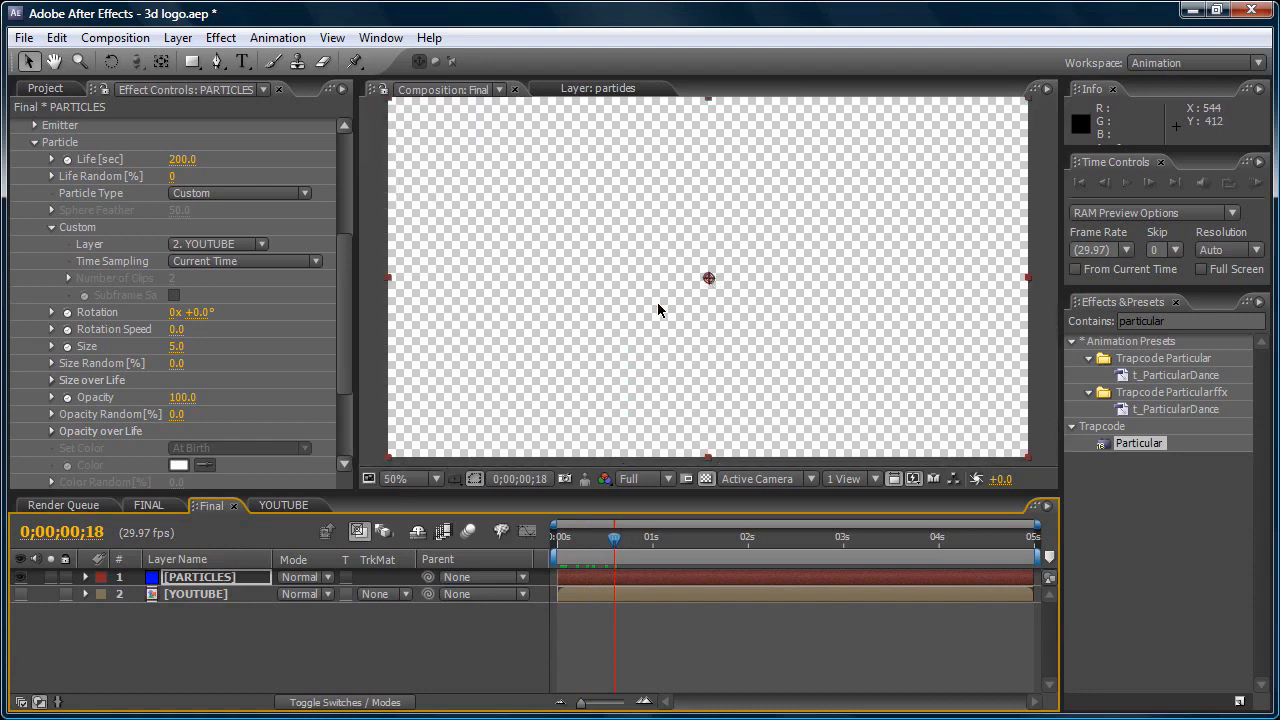
{"action": "left_click_drag", "start_coordinate": [612, 552], "coordinate": [576, 558]}
{"action": "scroll", "coordinate": [697, 436], "scroll_direction": "down", "scroll_amount": 1}
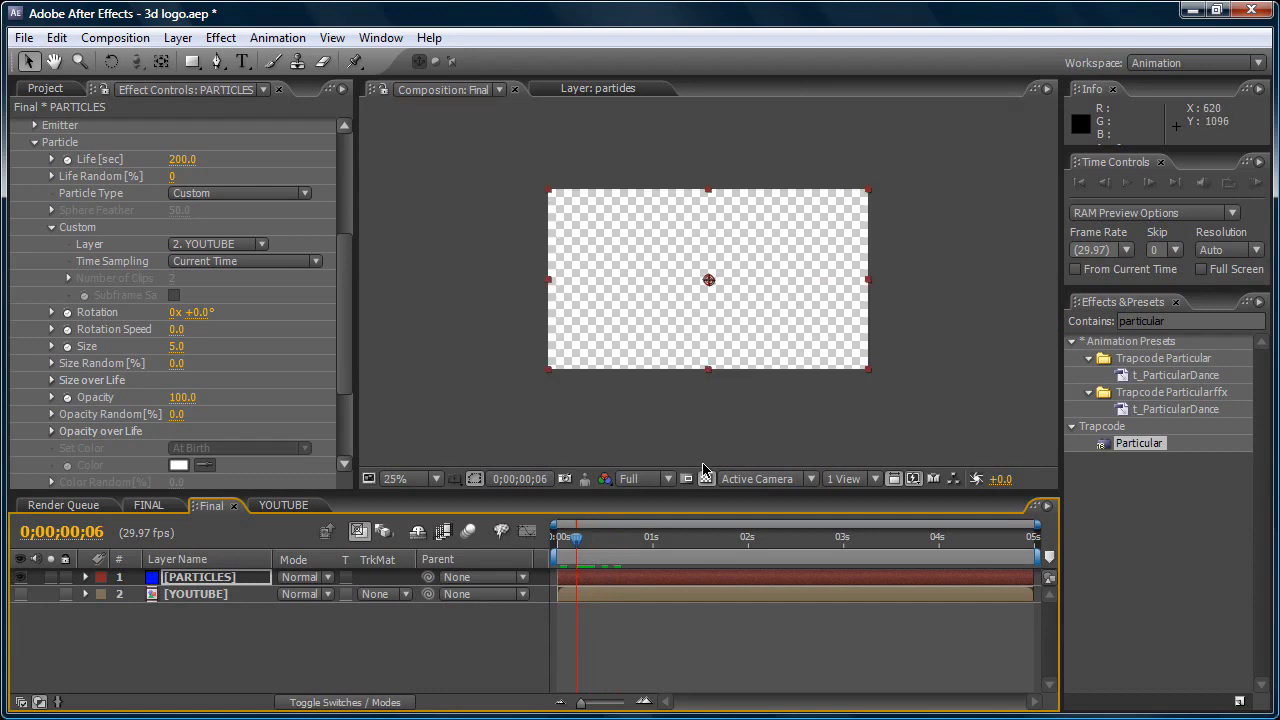
- Raise the particle Size to 217 so the full logo shows, then hide PARTICLES
{"action": "left_click", "coordinate": [705, 478]}
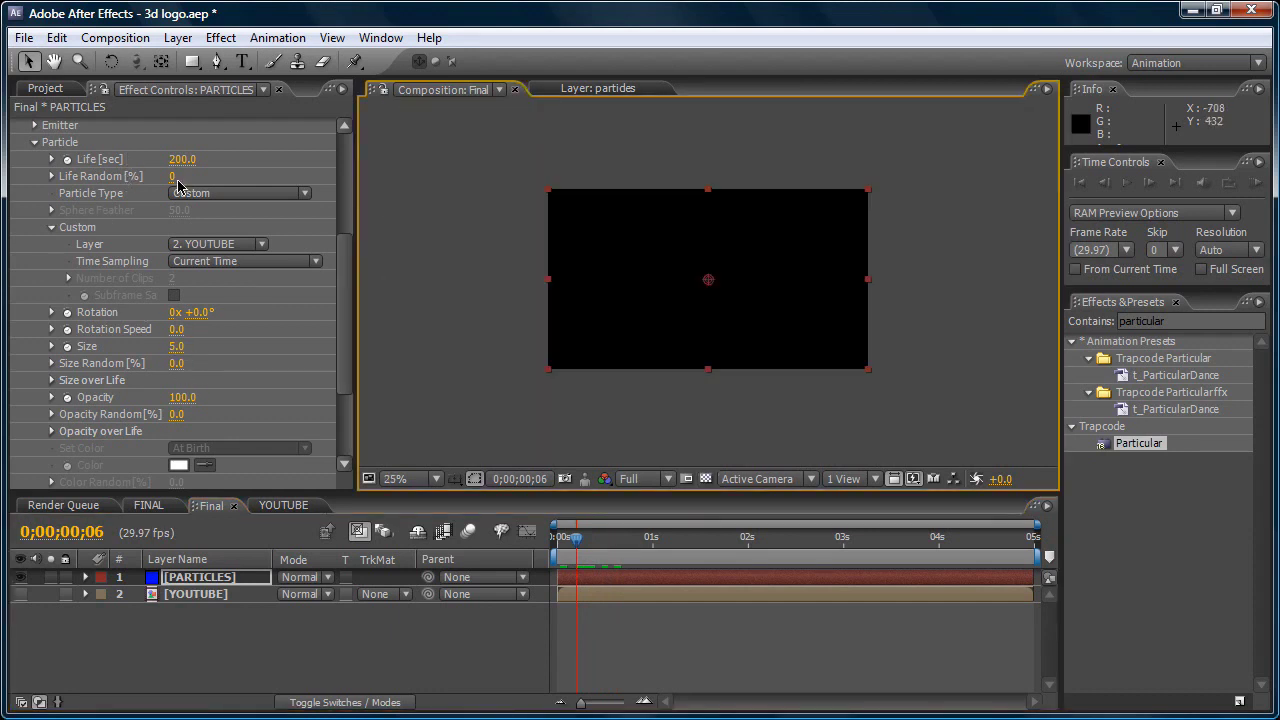
{"action": "left_click_drag", "start_coordinate": [176, 346], "coordinate": [394, 350]}
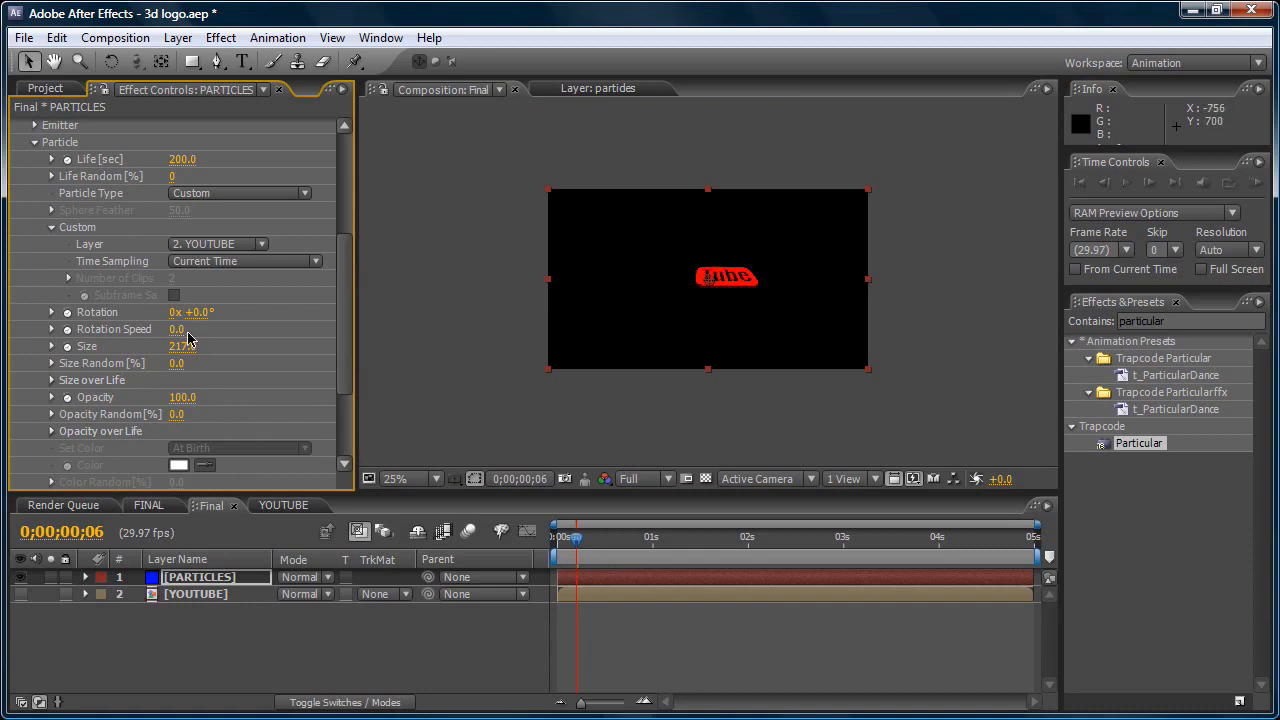
{"action": "left_click", "coordinate": [705, 478]}
{"action": "scroll", "coordinate": [673, 228], "scroll_direction": "up", "scroll_amount": 4}
{"action": "scroll", "coordinate": [673, 228], "scroll_direction": "down", "scroll_amount": 2}
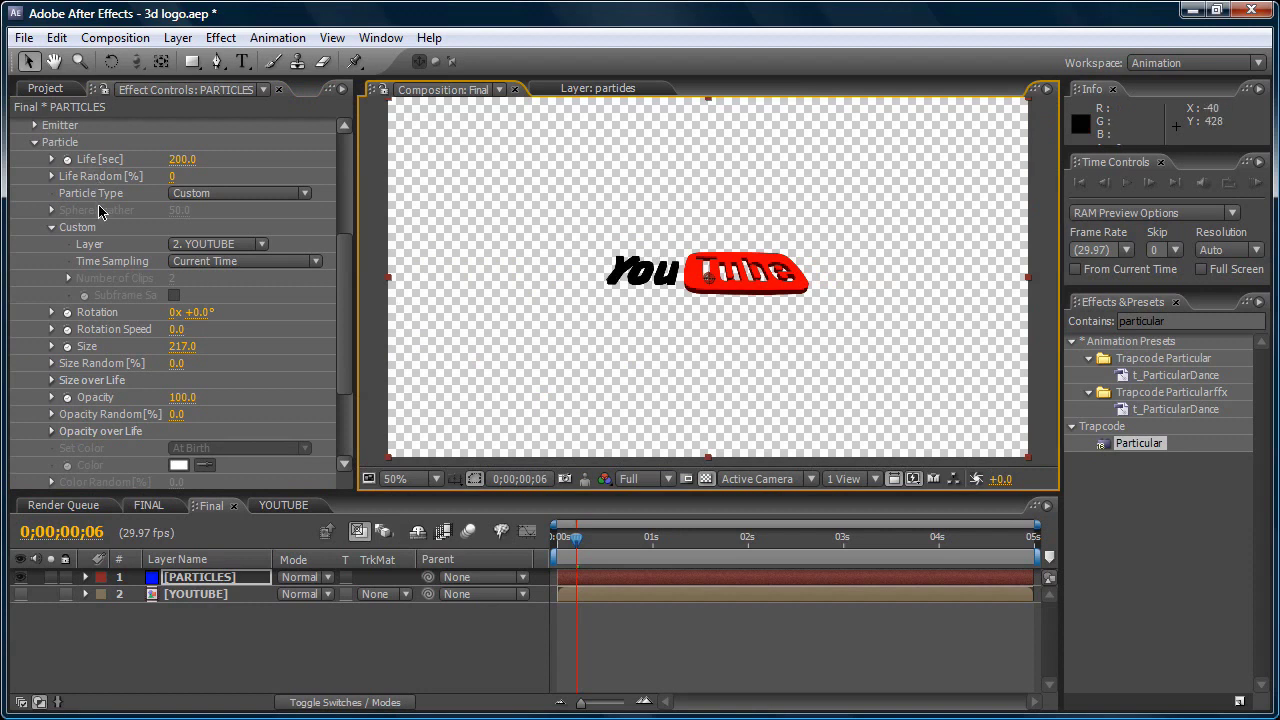
{"action": "left_click", "coordinate": [22, 578]}
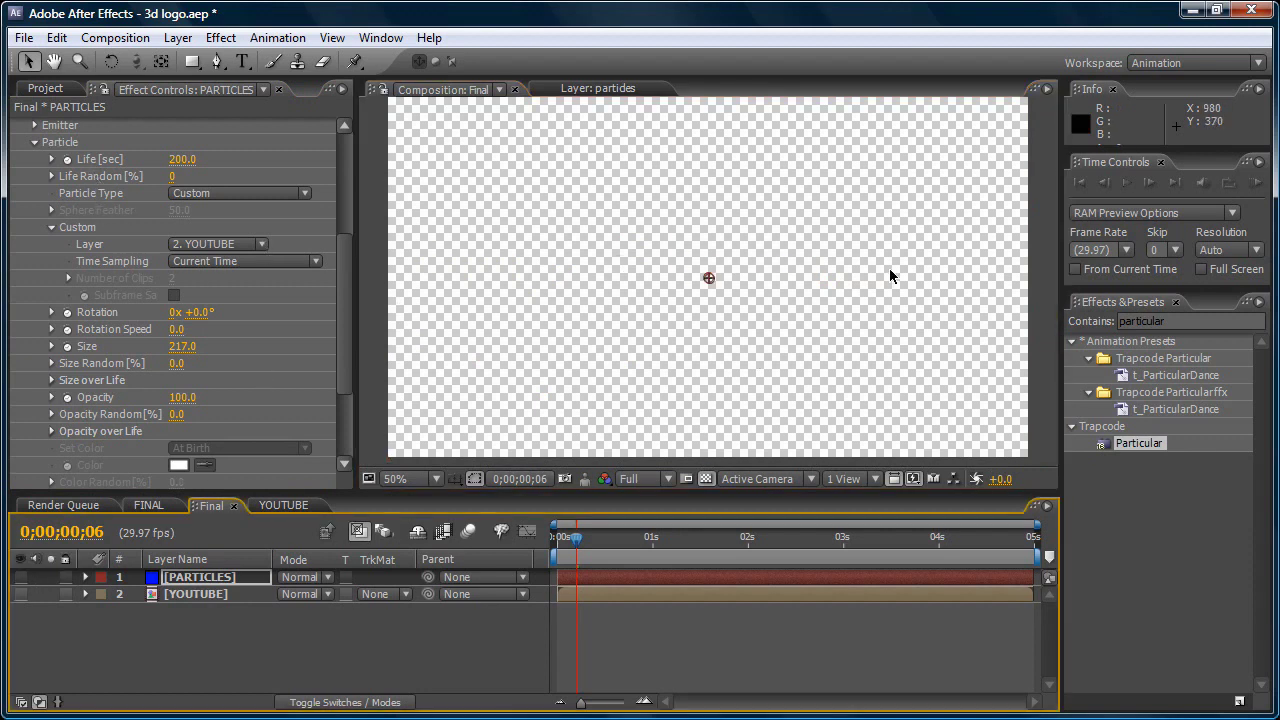
{"action": "scroll", "coordinate": [886, 268], "scroll_direction": "down", "scroll_amount": 1}
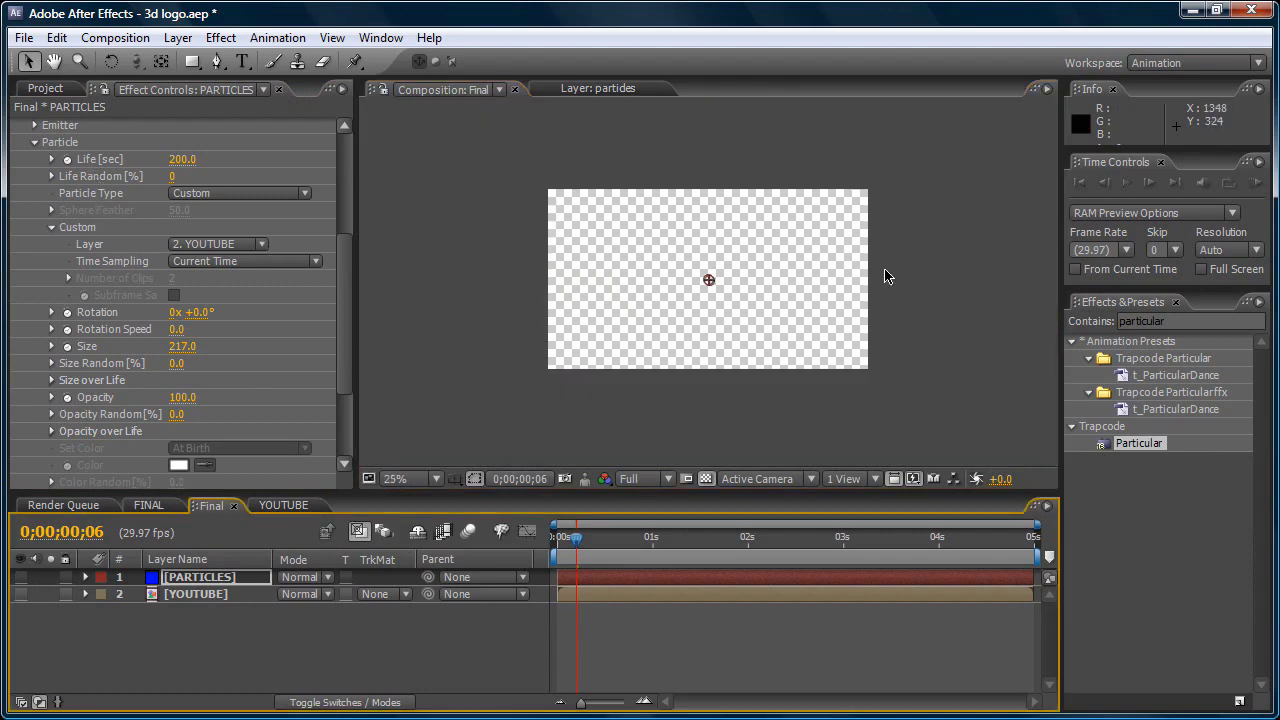
- Create a new blue 1280×720 solid named Floor
{"action": "left_click", "coordinate": [178, 38]}
{"action": "mouse_move", "coordinate": [168, 64]}
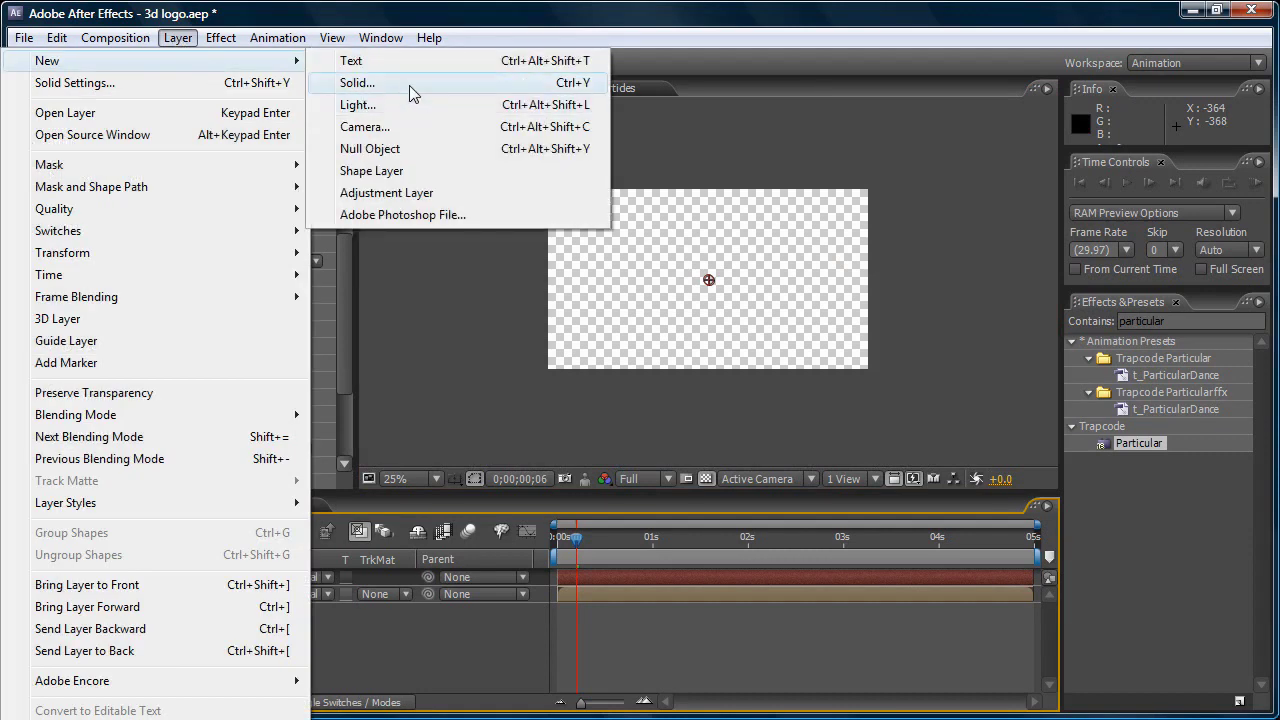
{"action": "left_click", "coordinate": [357, 83]}
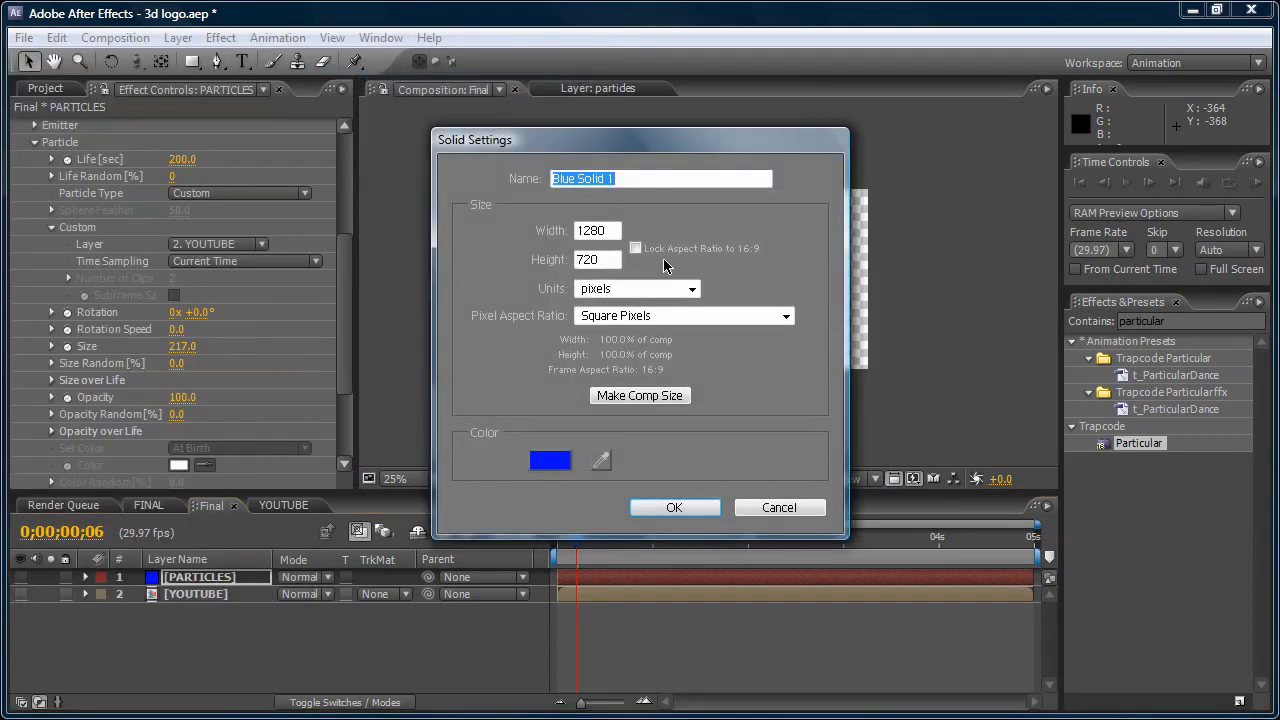
{"action": "type", "text": "Floor"}
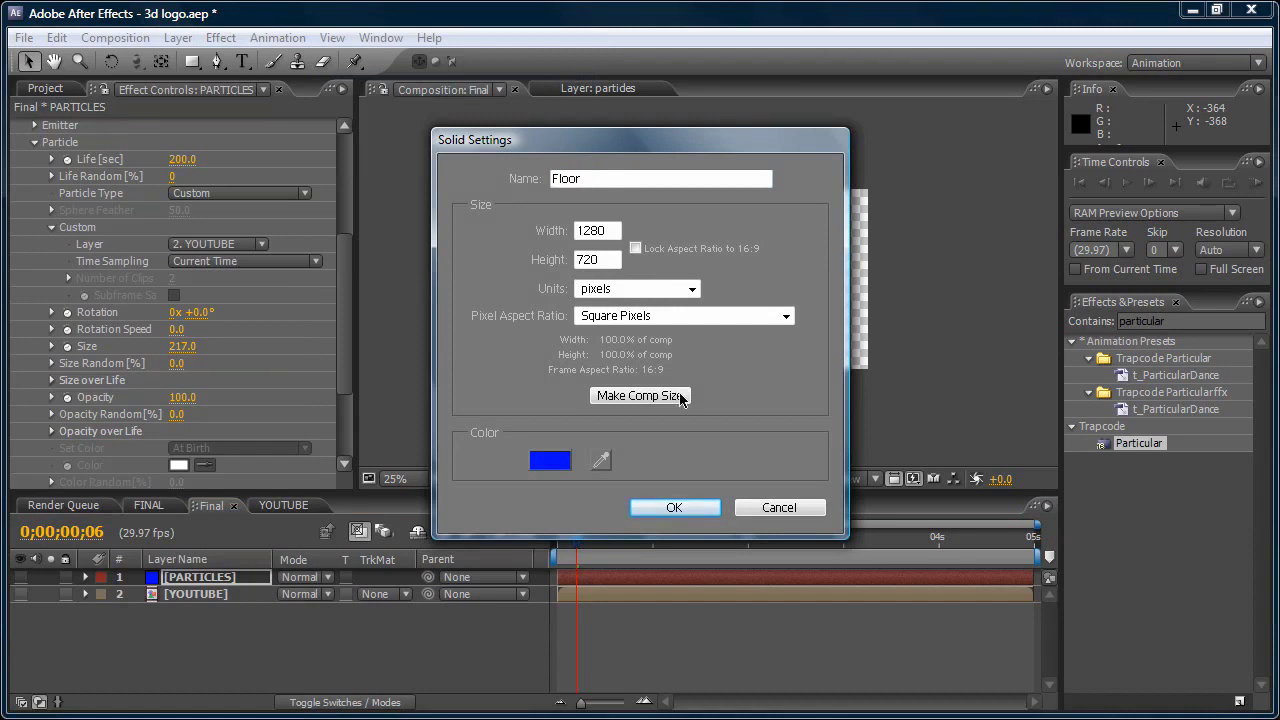
{"action": "left_click", "coordinate": [672, 507]}
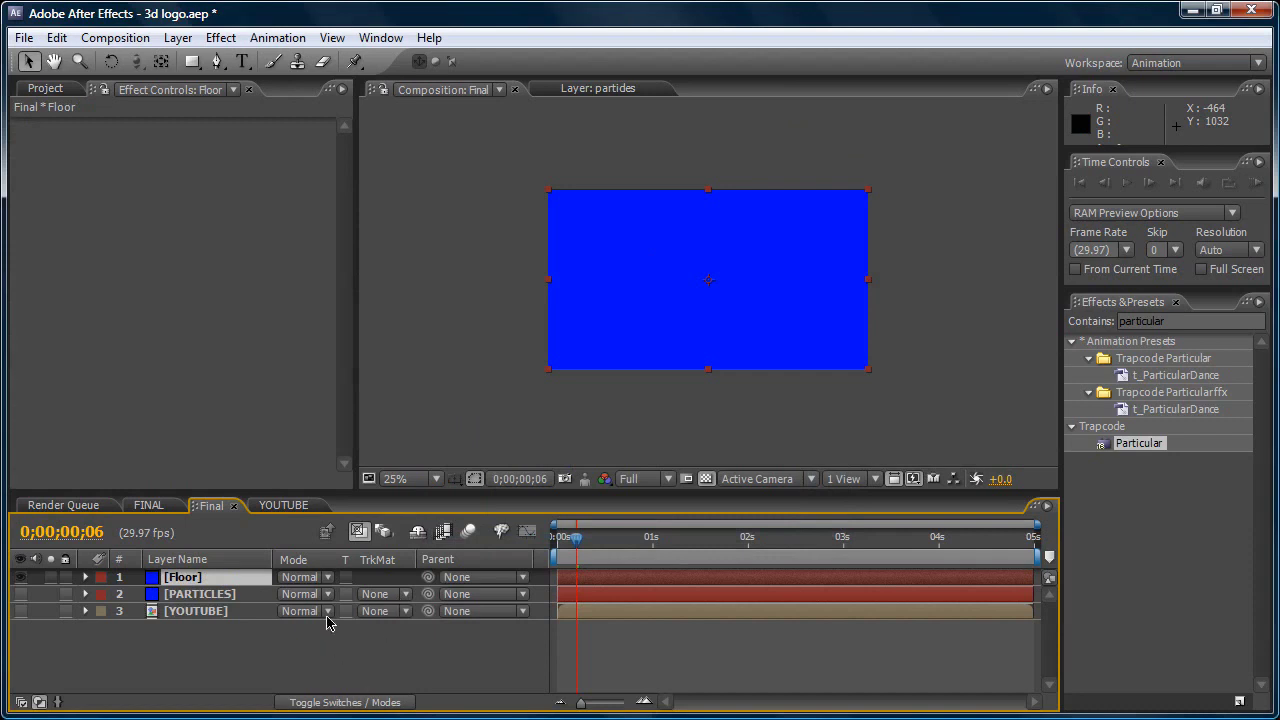
- Make Floor 3D, tilt it flat, move it to the frame bottom, and scale it to 929%
{"action": "left_click", "coordinate": [358, 704]}
{"action": "left_click", "coordinate": [390, 578]}
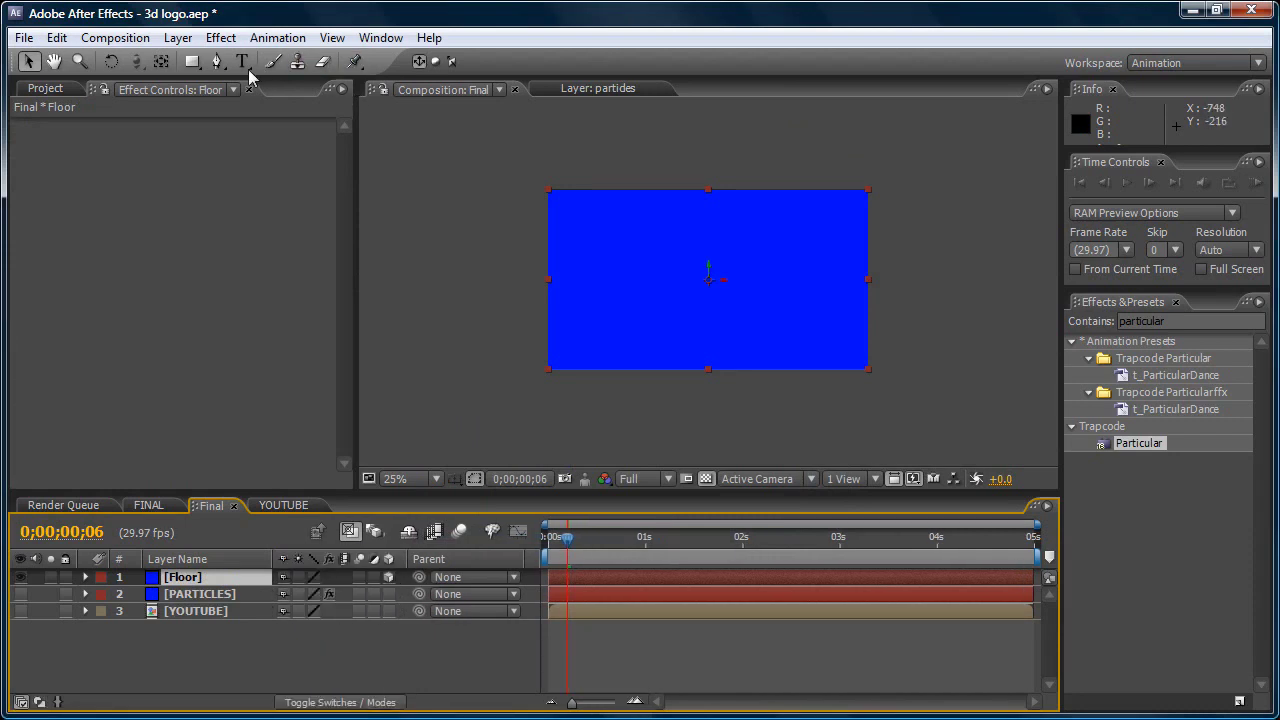
{"action": "left_click", "coordinate": [111, 61]}
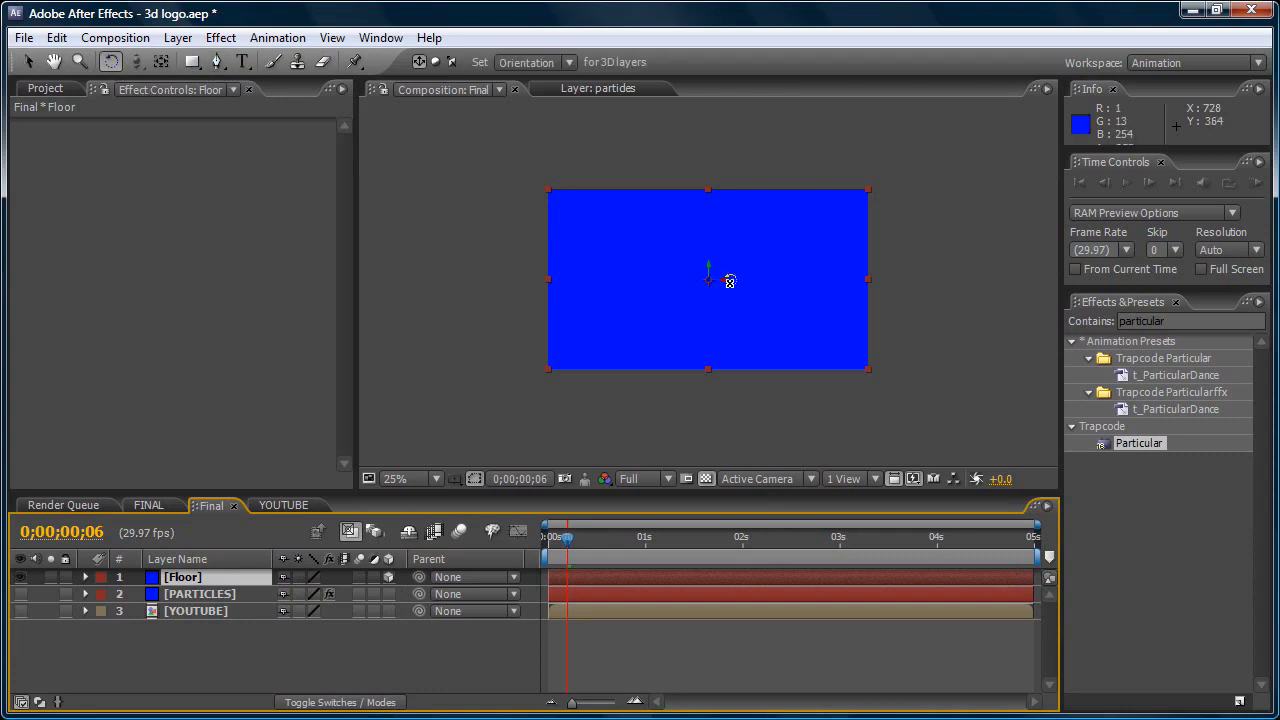
{"action": "left_click_drag", "start_coordinate": [727, 281], "coordinate": [728, 260]}
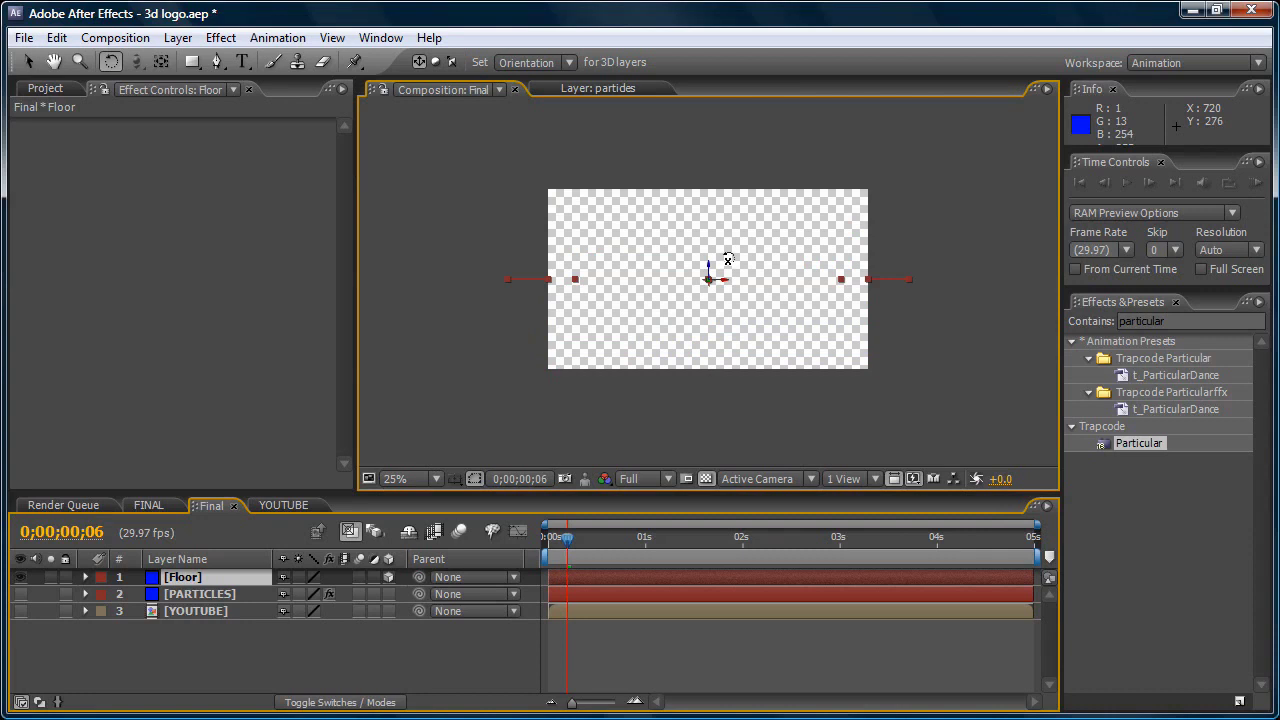
{"action": "key", "text": "v"}
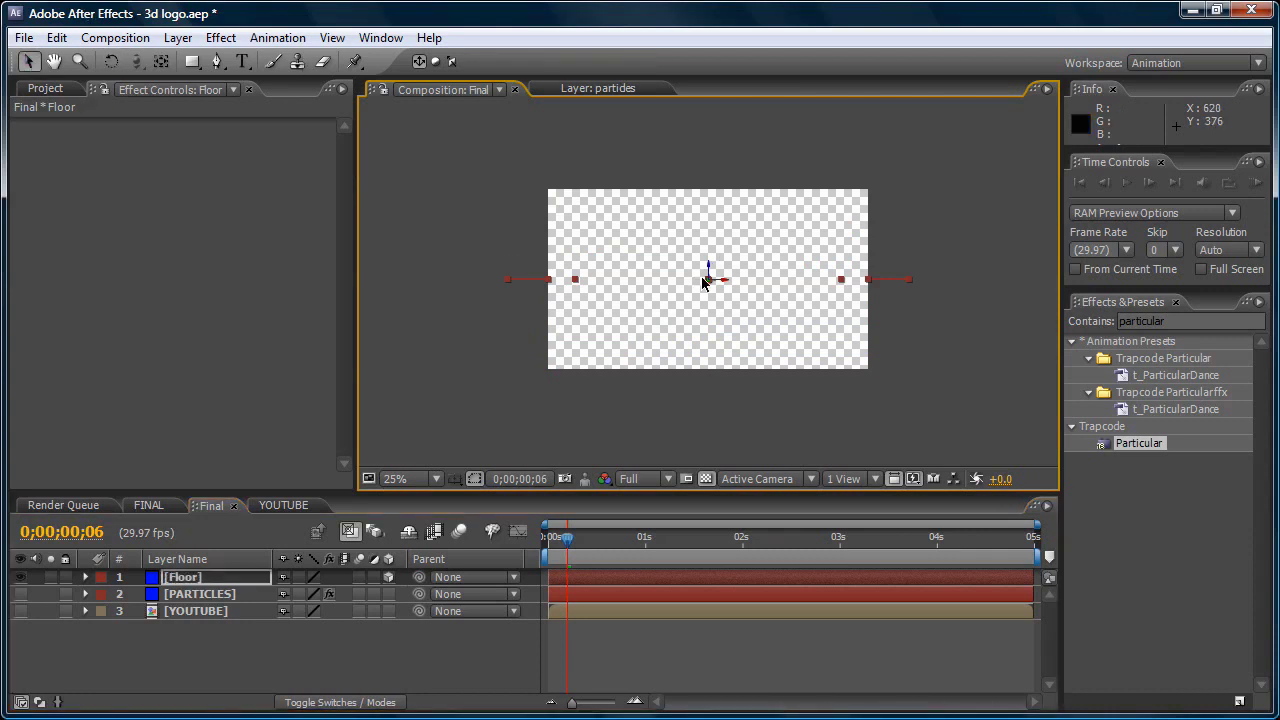
{"action": "left_click_drag", "start_coordinate": [711, 277], "coordinate": [719, 344]}
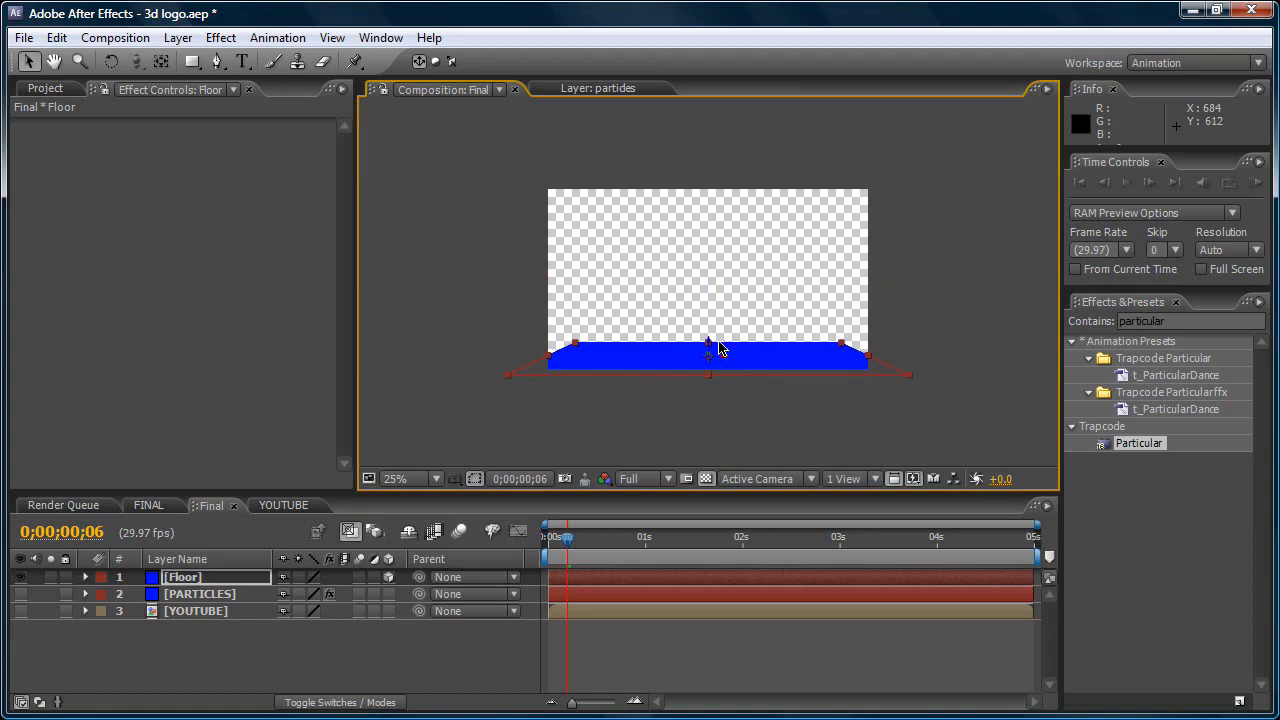
{"action": "key", "text": "s"}
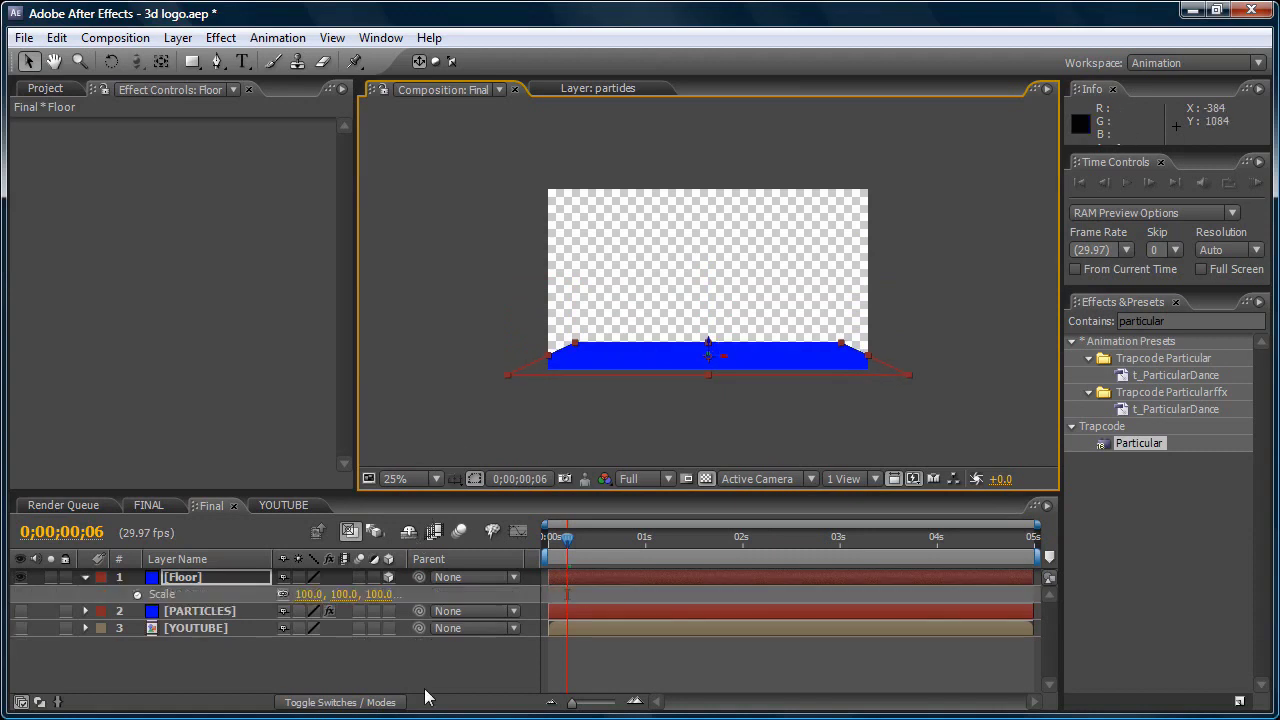
{"action": "left_click_drag", "start_coordinate": [310, 594], "coordinate": [1122, 573]}
{"action": "left_click", "coordinate": [972, 240]}
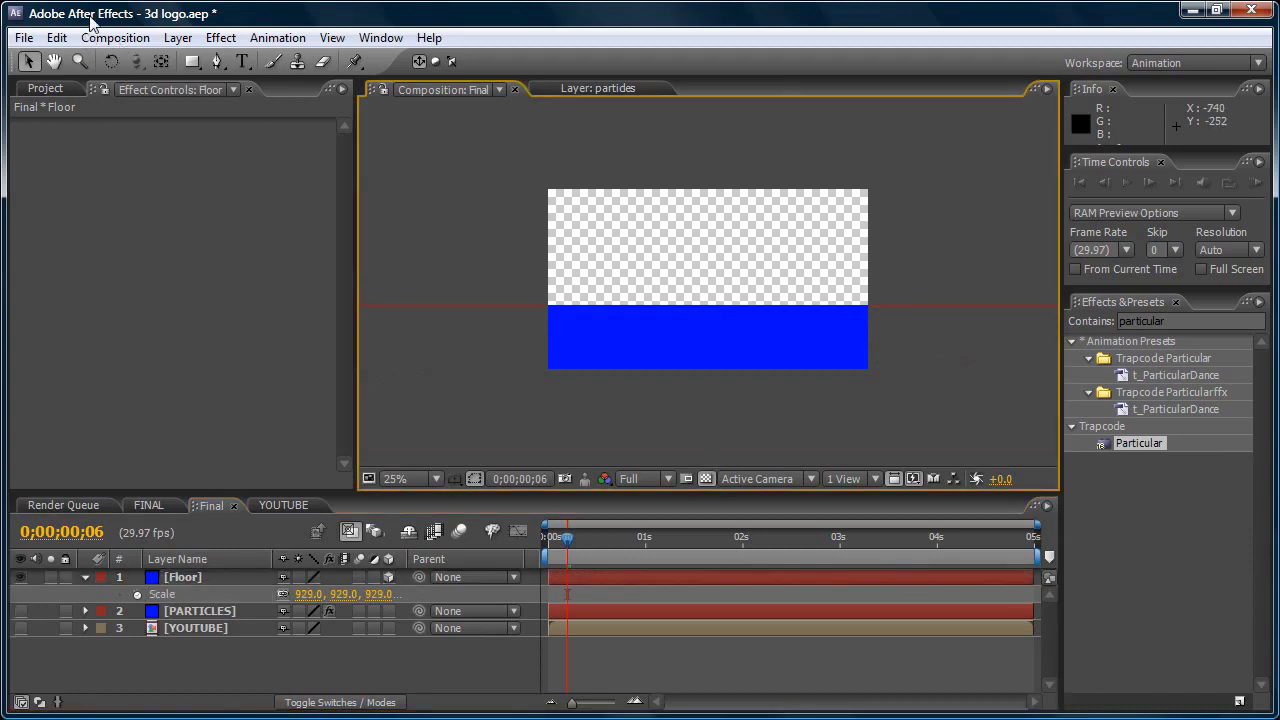
- Create a new 1280×720 solid named BG and give it a green colour
{"action": "left_click", "coordinate": [178, 37]}
{"action": "mouse_move", "coordinate": [205, 64]}
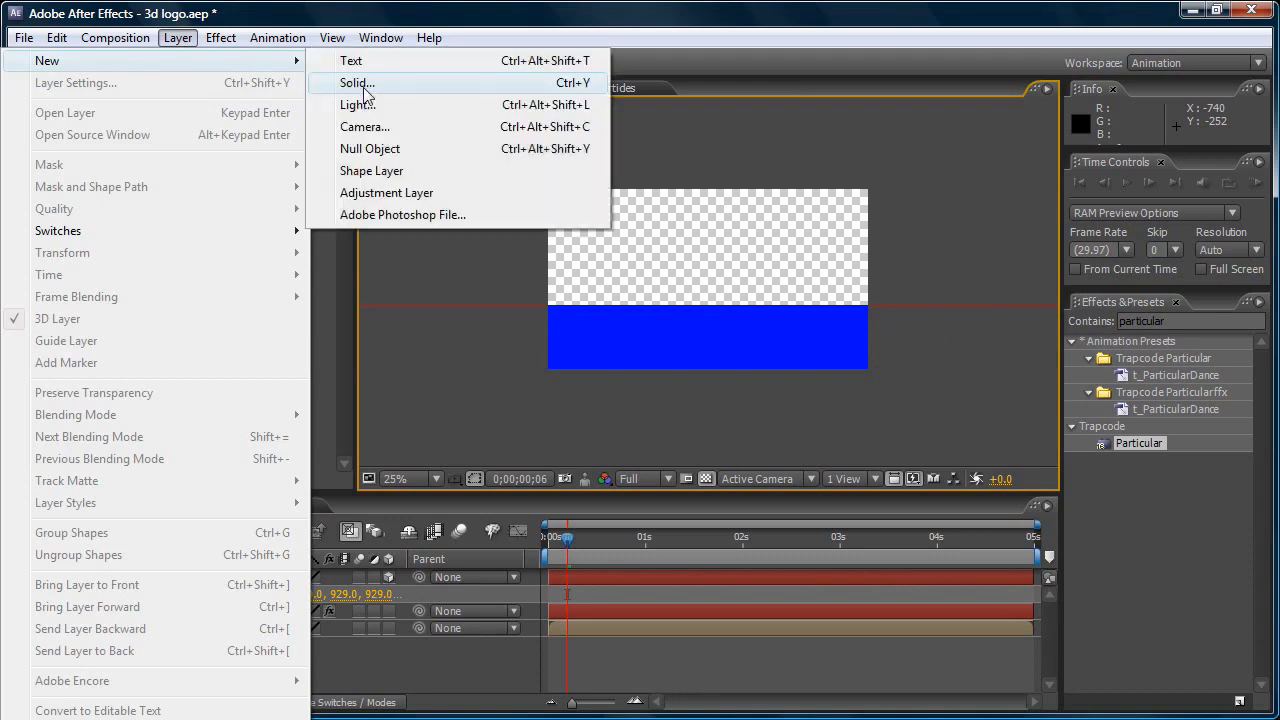
{"action": "left_click", "coordinate": [360, 84]}
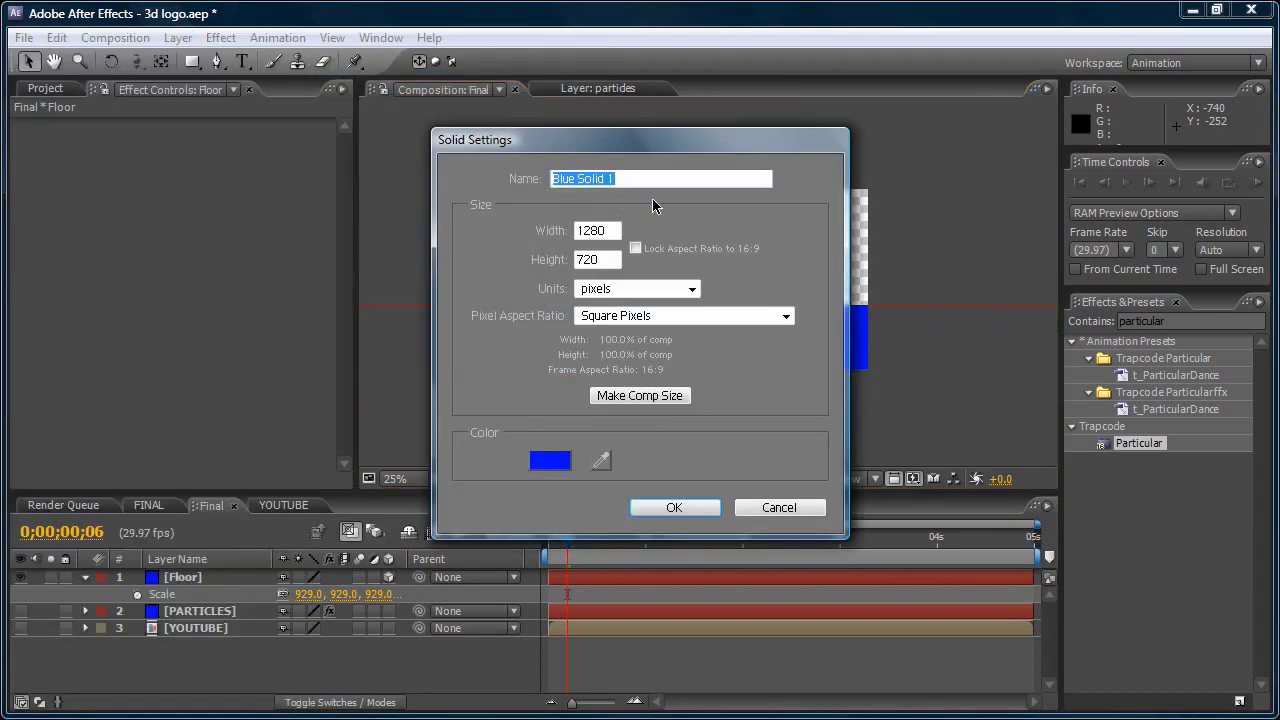
{"action": "type", "text": "BG"}
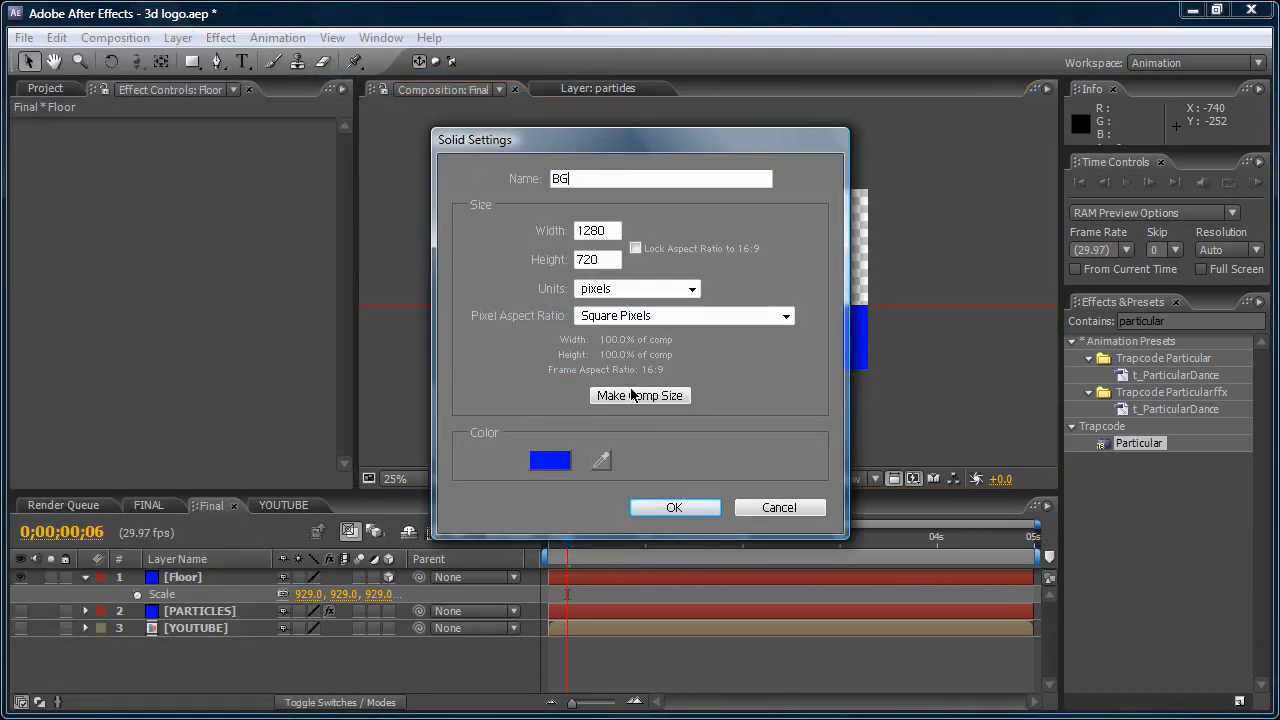
{"action": "left_click", "coordinate": [551, 460]}
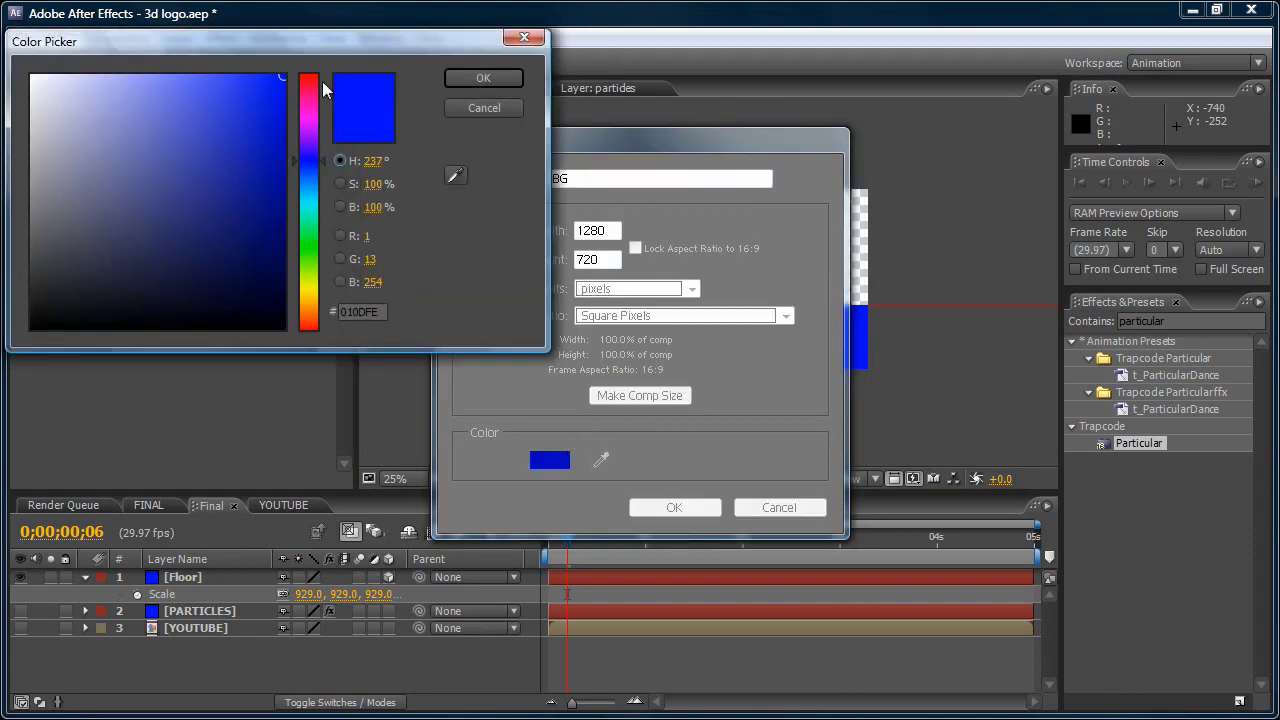
{"action": "left_click", "coordinate": [307, 249]}
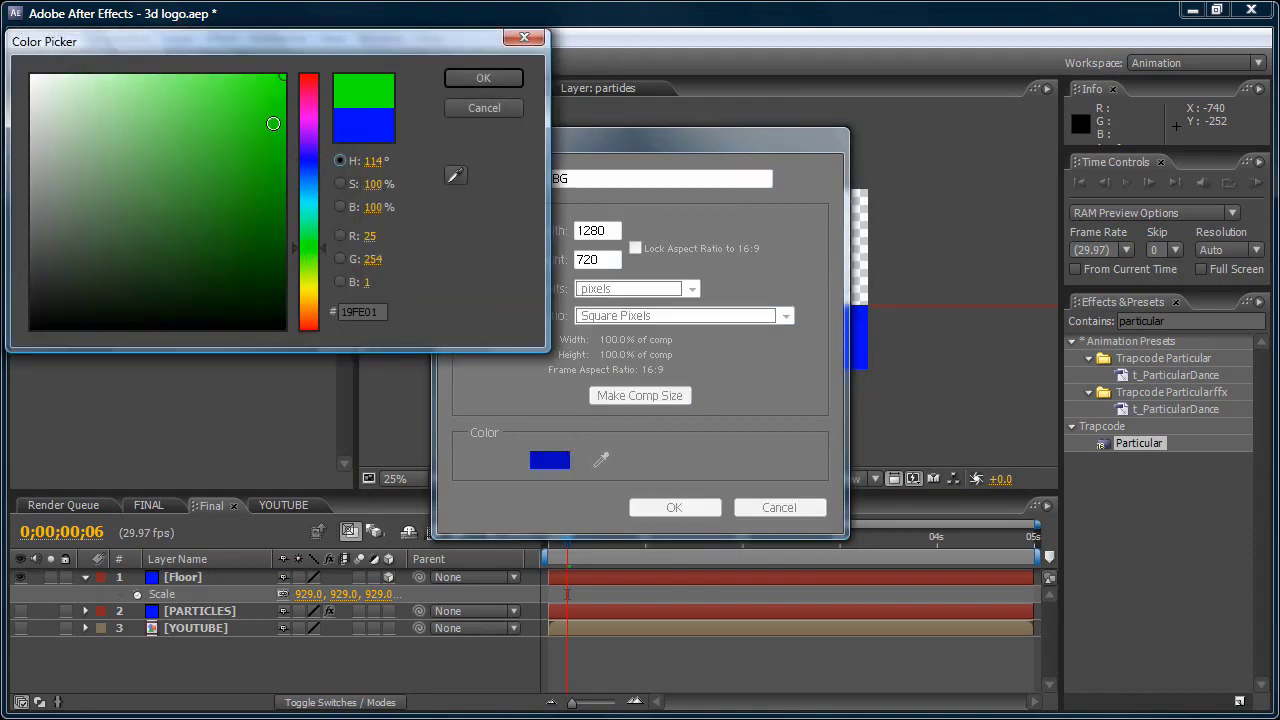
{"action": "left_click", "coordinate": [483, 78]}
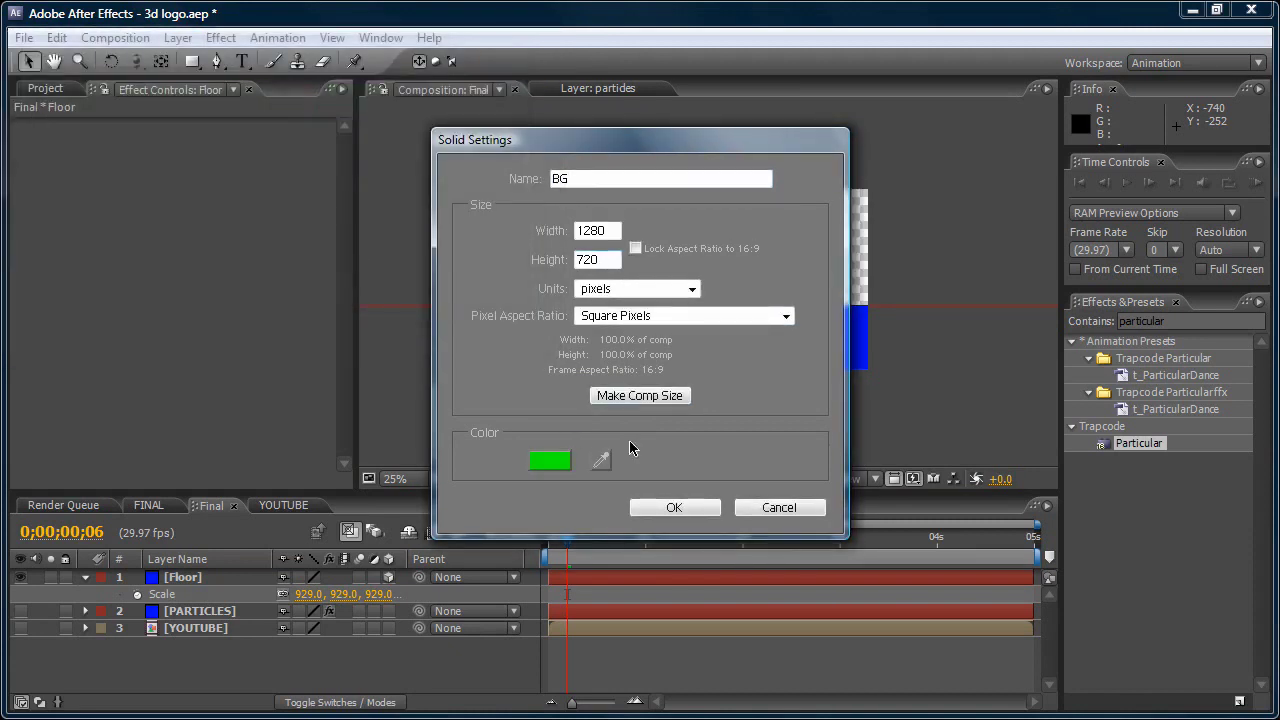
{"action": "left_click", "coordinate": [673, 509]}
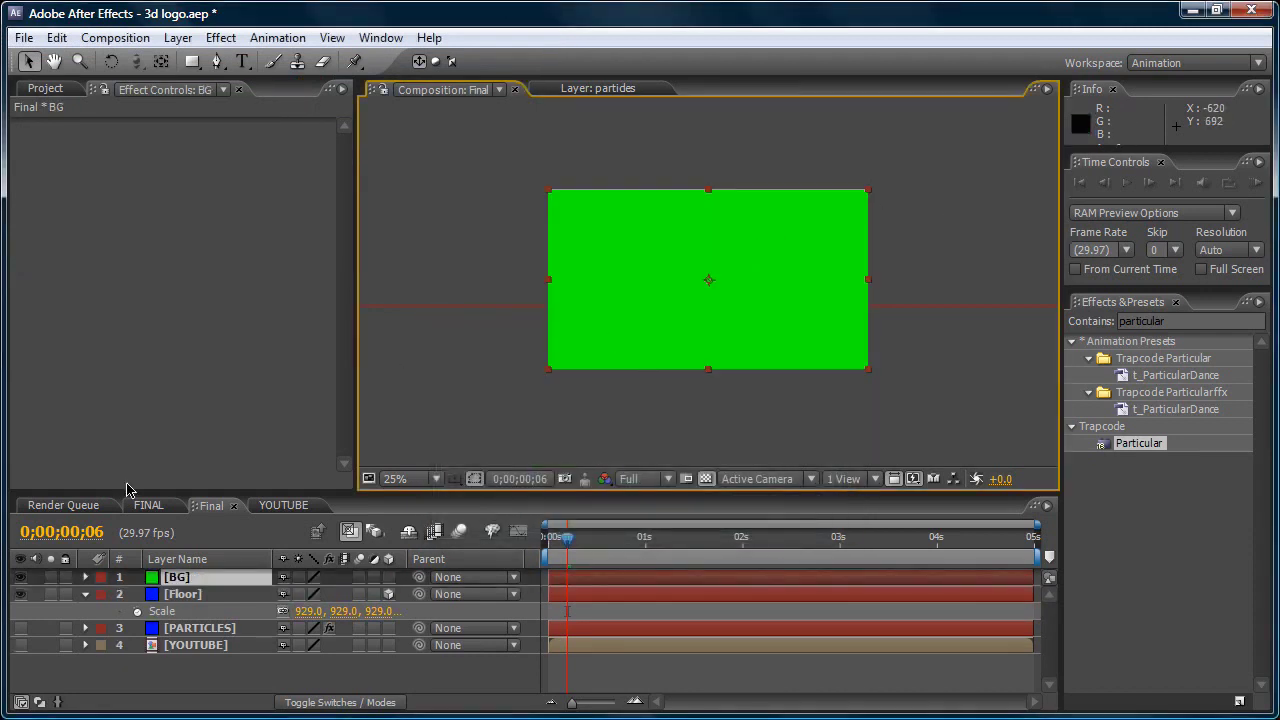
- Make BG a 3D layer, push it back in depth, and scale it to 442%
{"action": "left_click", "coordinate": [387, 577]}
{"action": "left_click_drag", "start_coordinate": [715, 288], "coordinate": [840, 719]}
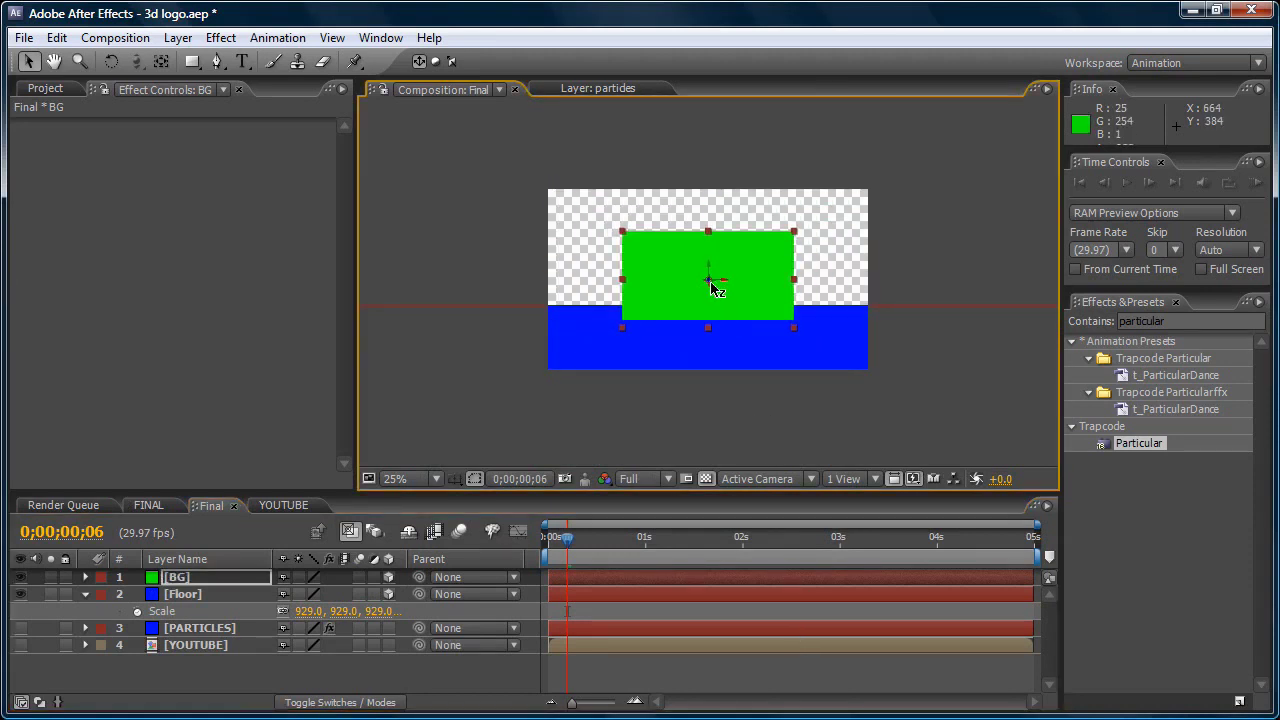
{"action": "key", "text": "ctrl+z"}
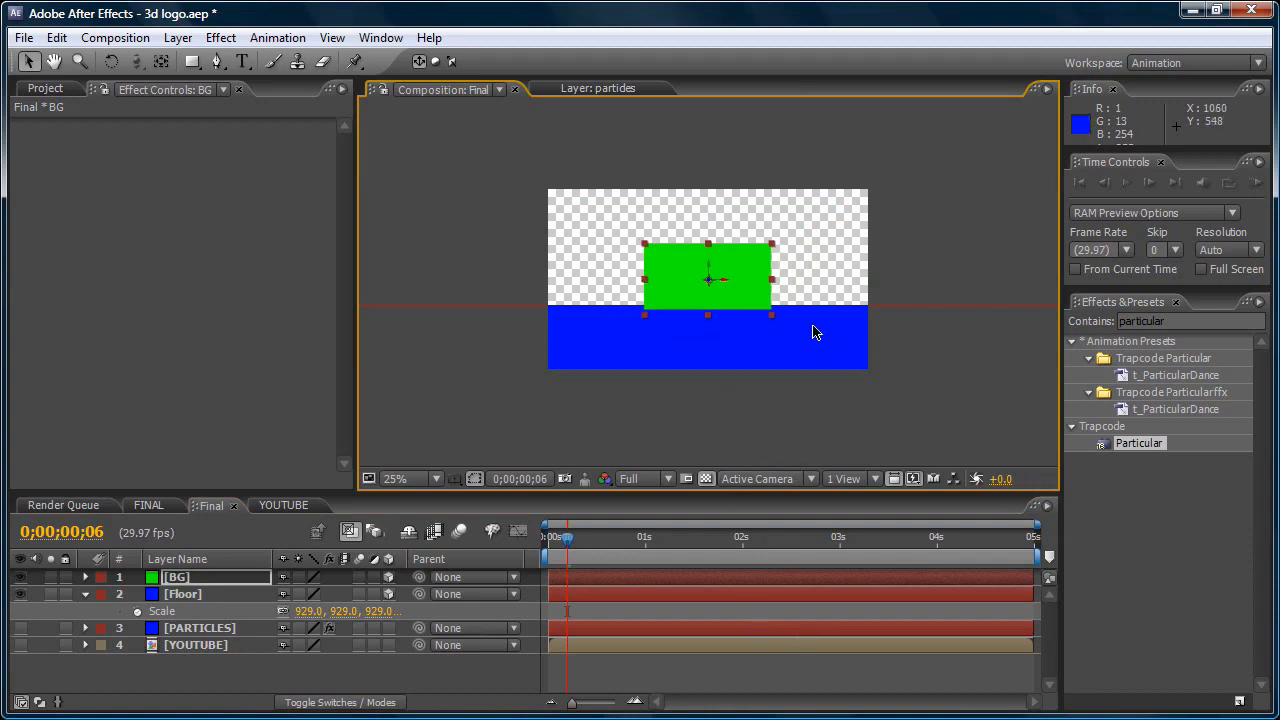
{"action": "key", "text": "s"}
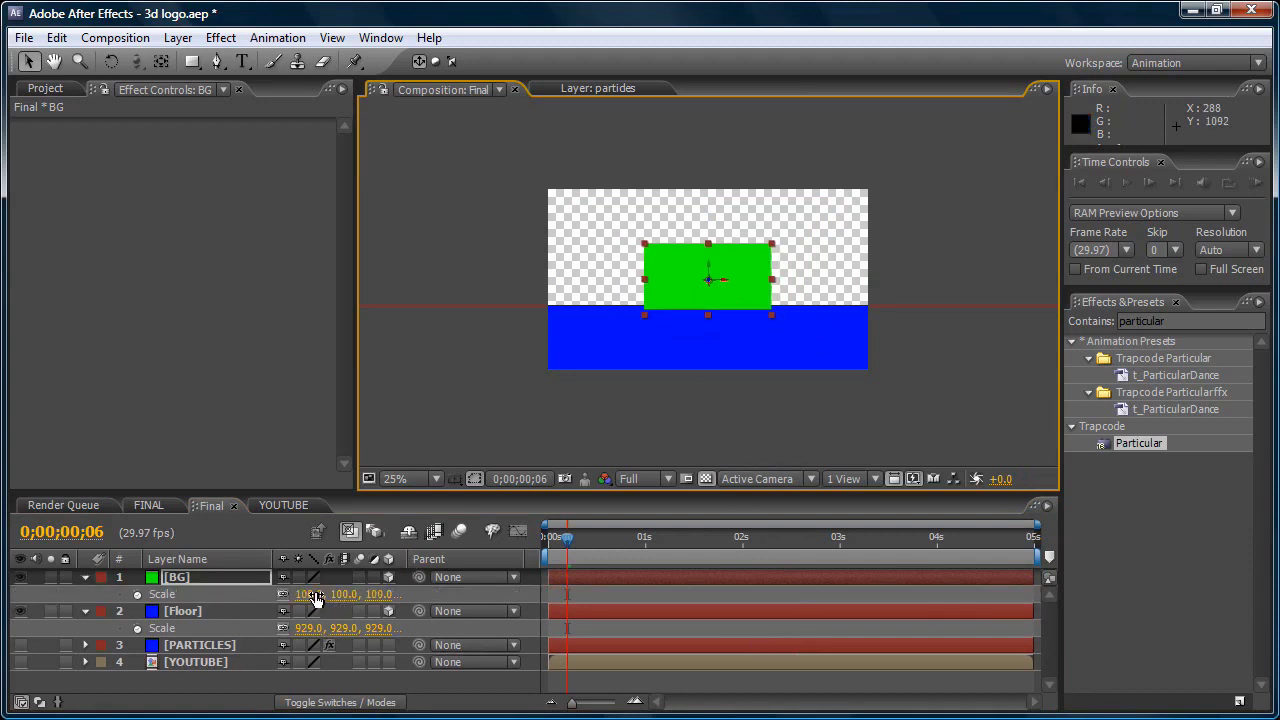
{"action": "left_click_drag", "start_coordinate": [350, 590], "coordinate": [666, 603]}
{"action": "left_click", "coordinate": [1040, 206]}
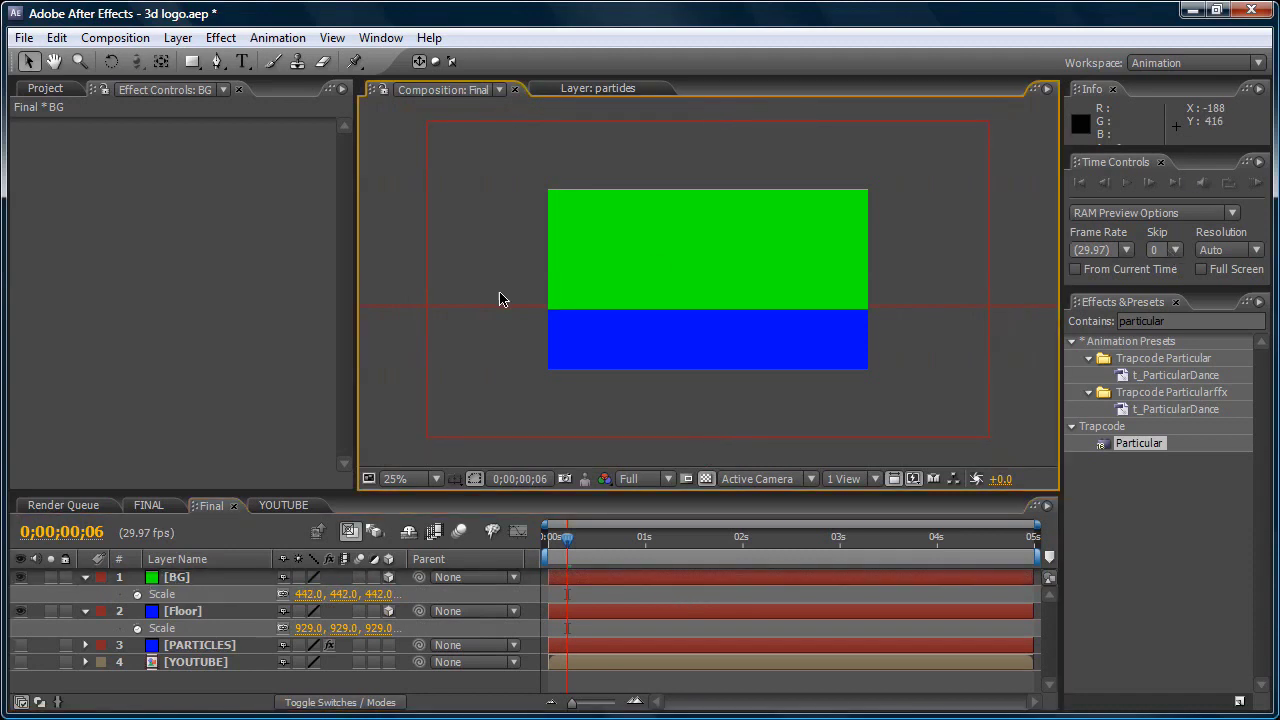
{"action": "left_click", "coordinate": [16, 645]}
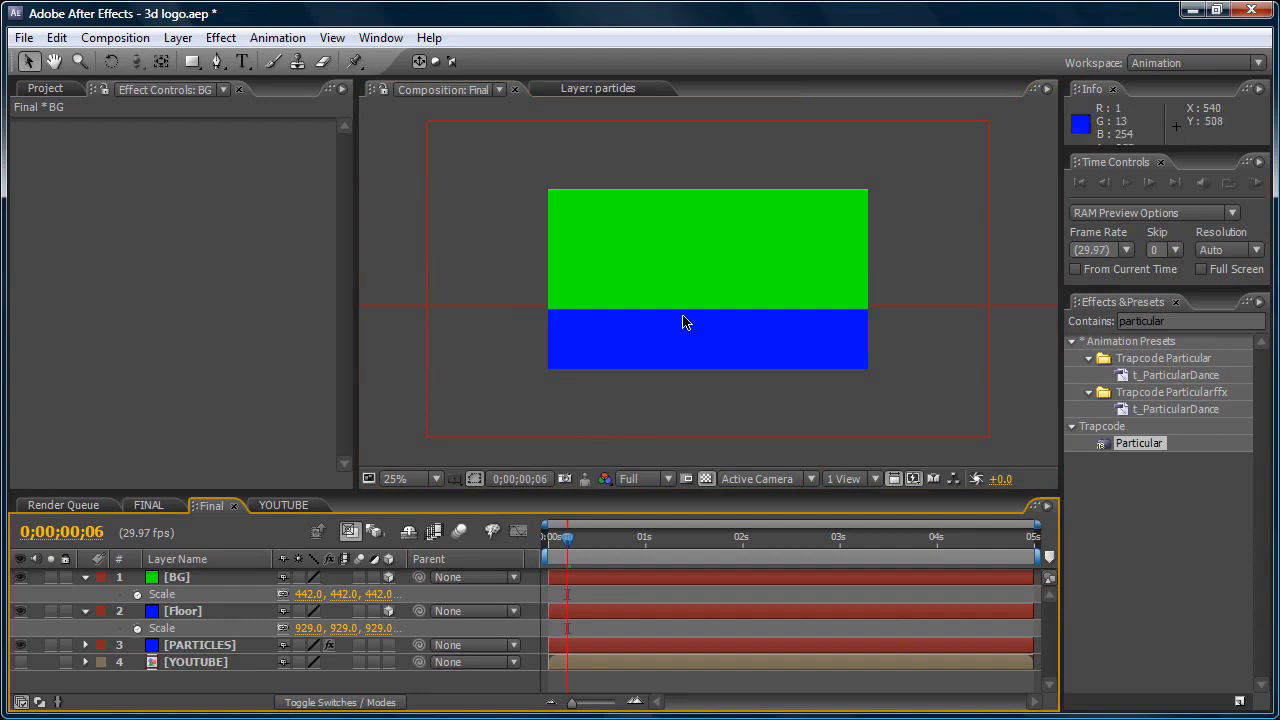
- Move the BG and Floor layers below YOUTUBE in the layer stack
{"action": "left_click", "coordinate": [181, 612]}
{"action": "left_click", "coordinate": [181, 578], "text": "shift"}
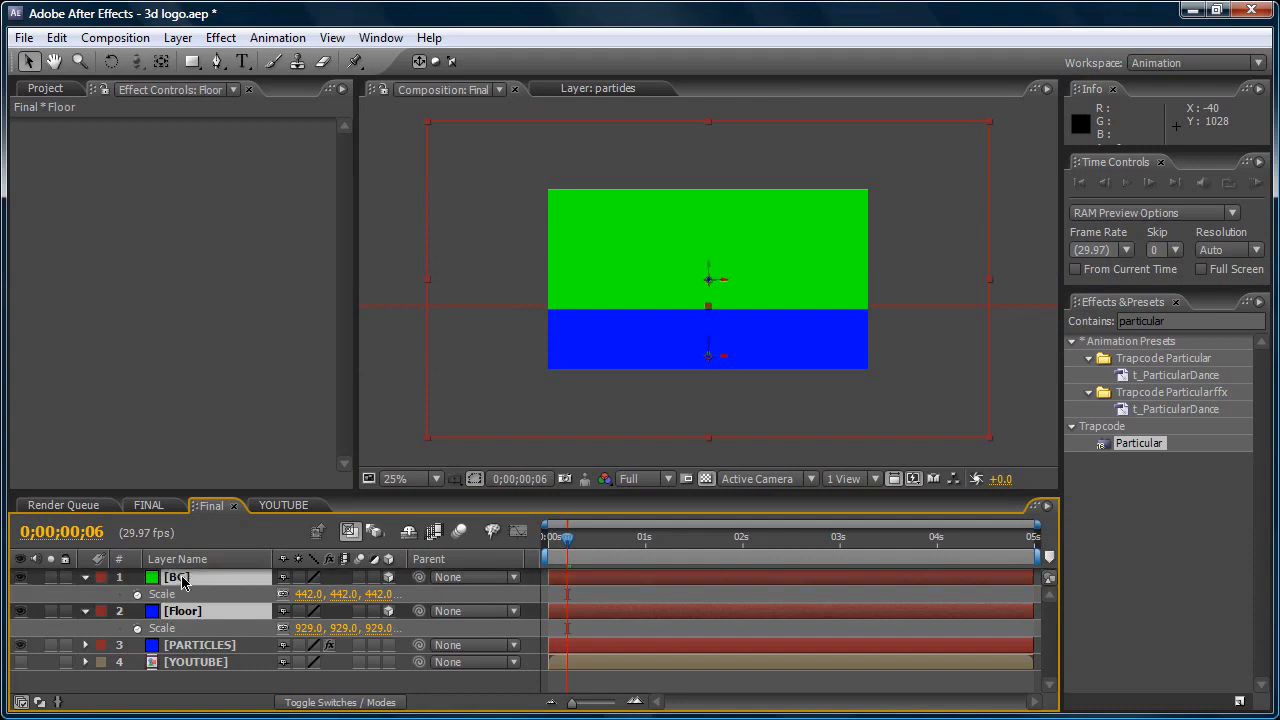
{"action": "left_click_drag", "start_coordinate": [181, 580], "coordinate": [178, 686]}
{"action": "scroll", "coordinate": [708, 280], "scroll_direction": "up", "scroll_amount": 6}
{"action": "scroll", "coordinate": [706, 280], "scroll_direction": "down", "scroll_amount": 3}
{"action": "scroll", "coordinate": [706, 280], "scroll_direction": "down", "scroll_amount": 2}
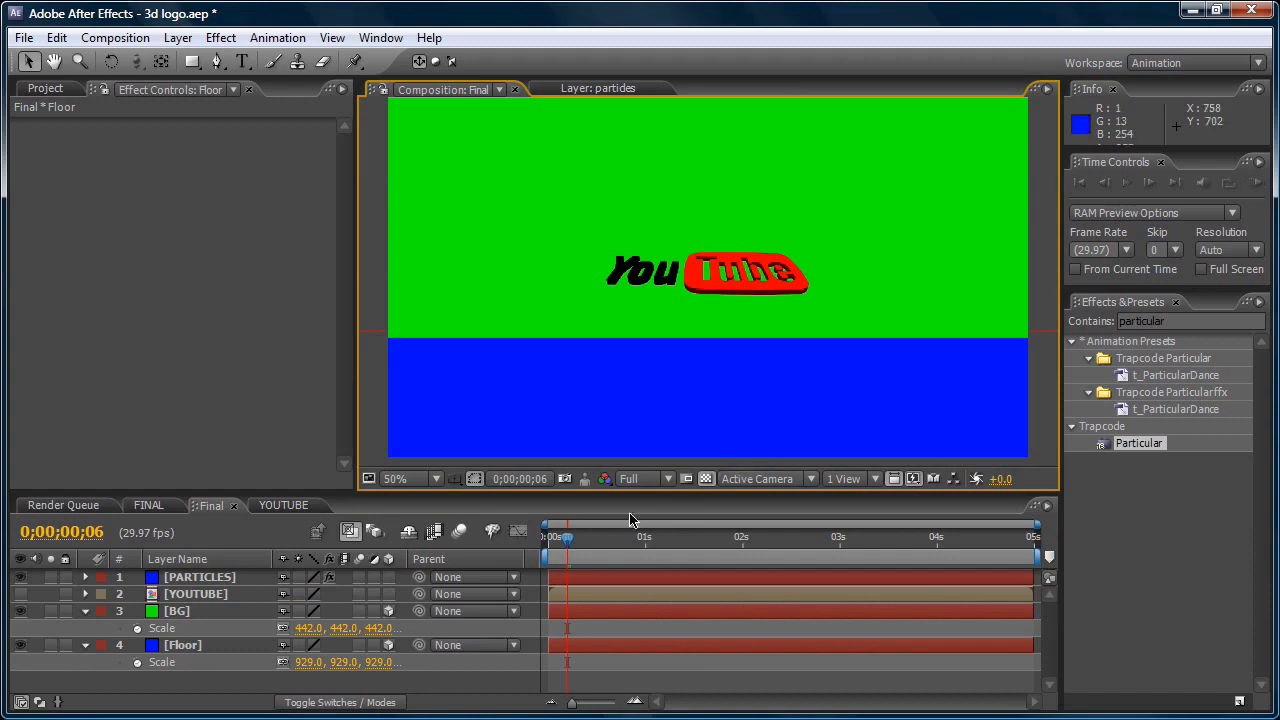
- Set preview resolution to Quarter and run a RAM preview of the Final comp
{"action": "left_click", "coordinate": [654, 480]}
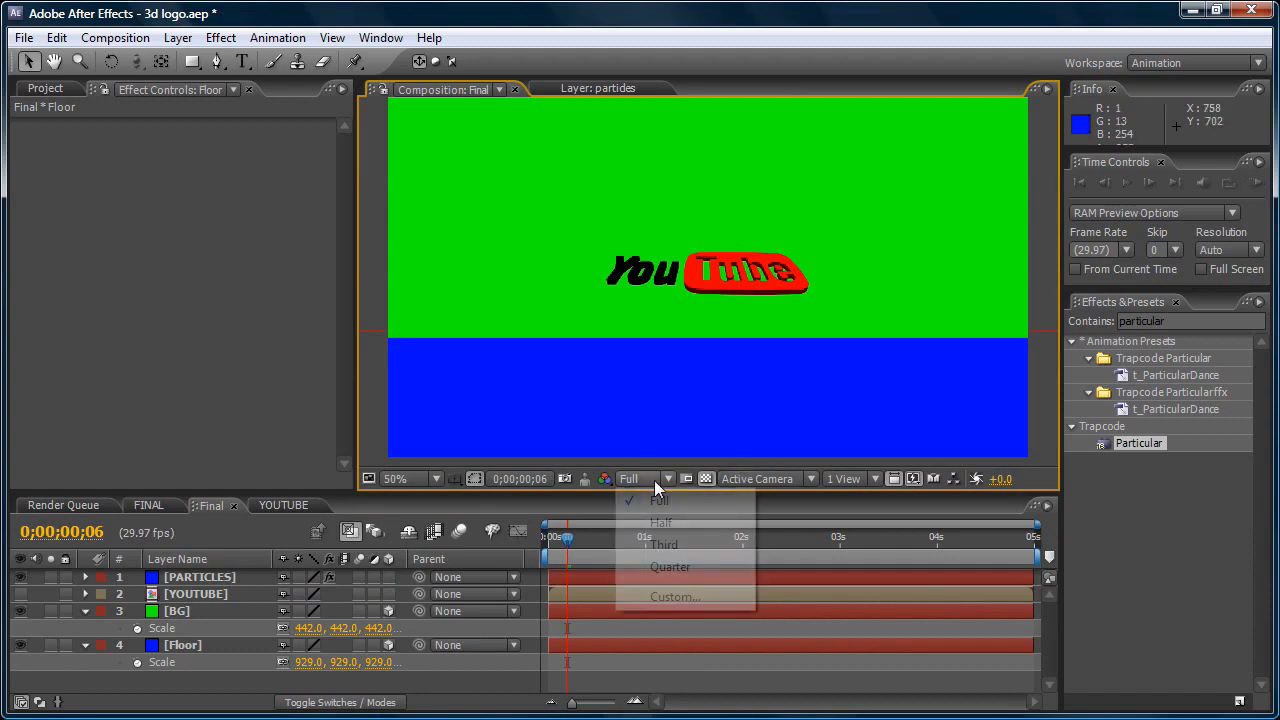
{"action": "left_click", "coordinate": [677, 566]}
{"action": "scroll", "coordinate": [770, 237], "scroll_direction": "down", "scroll_amount": 2}
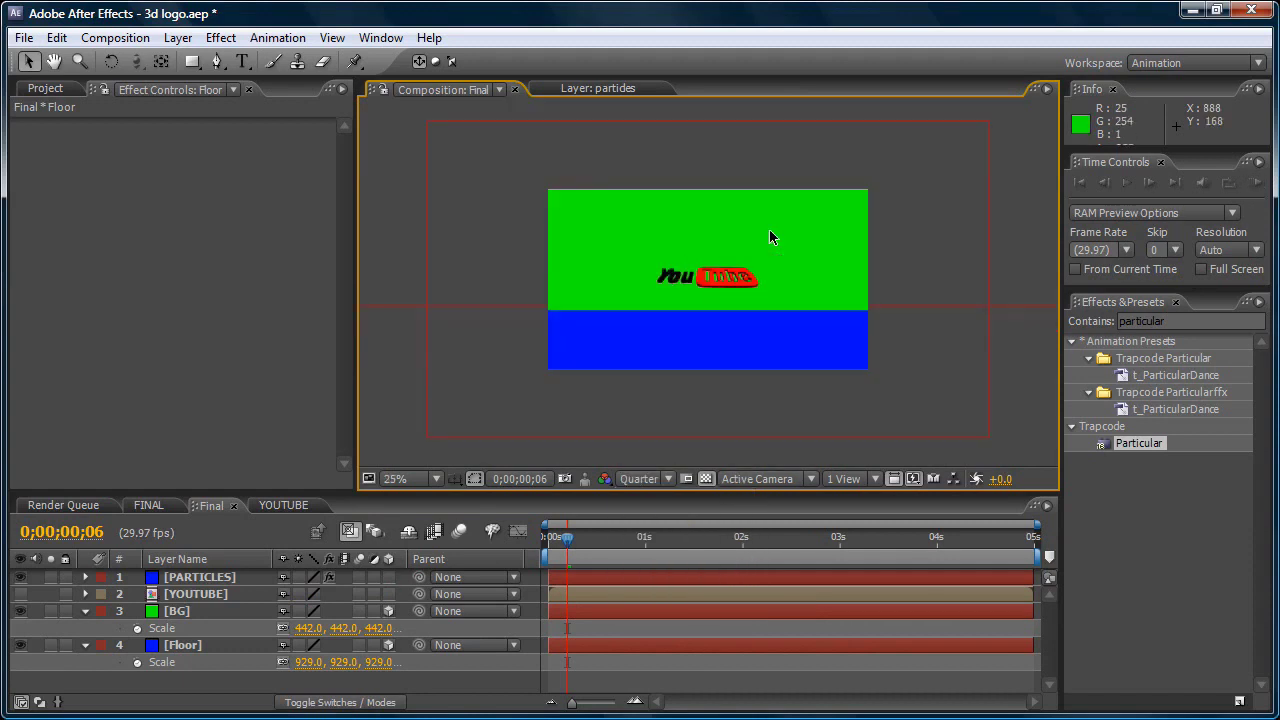
{"action": "left_click", "coordinate": [1256, 184]}
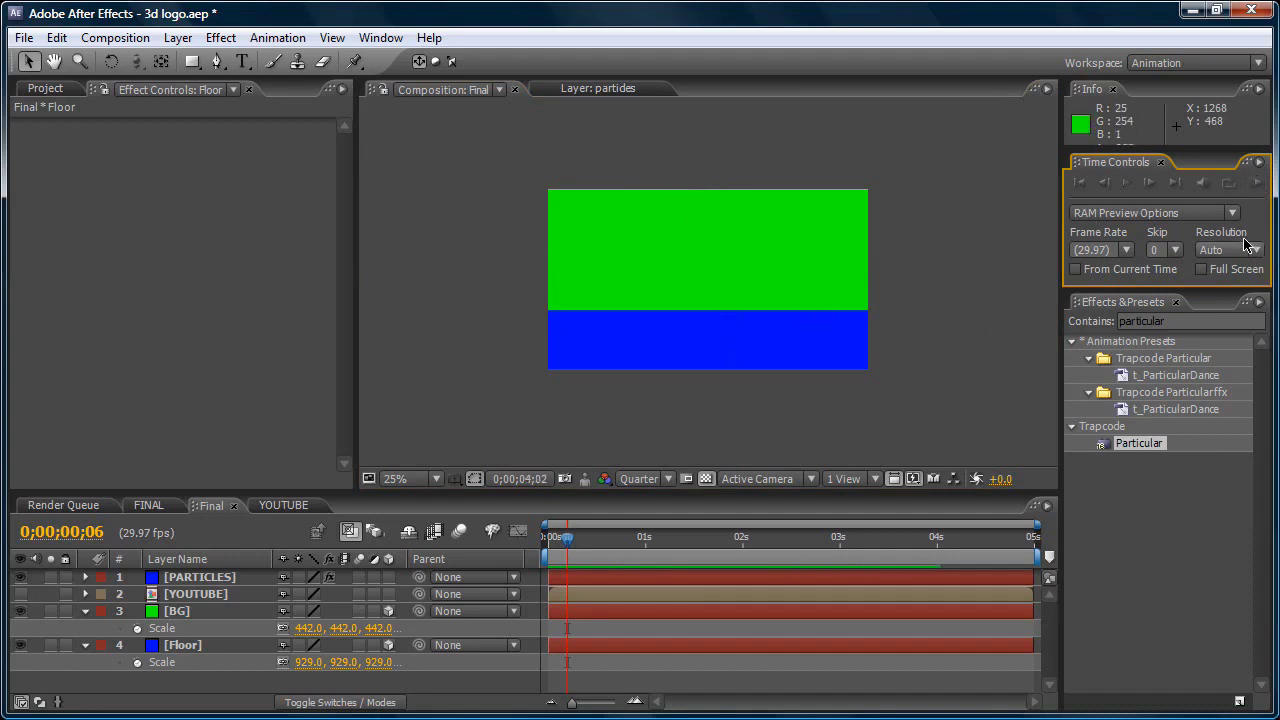
- Stop the preview and switch the PARTICLES layer's Particular Physics Model to Bounce
{"action": "left_click", "coordinate": [1255, 183]}
{"action": "left_click", "coordinate": [213, 580]}
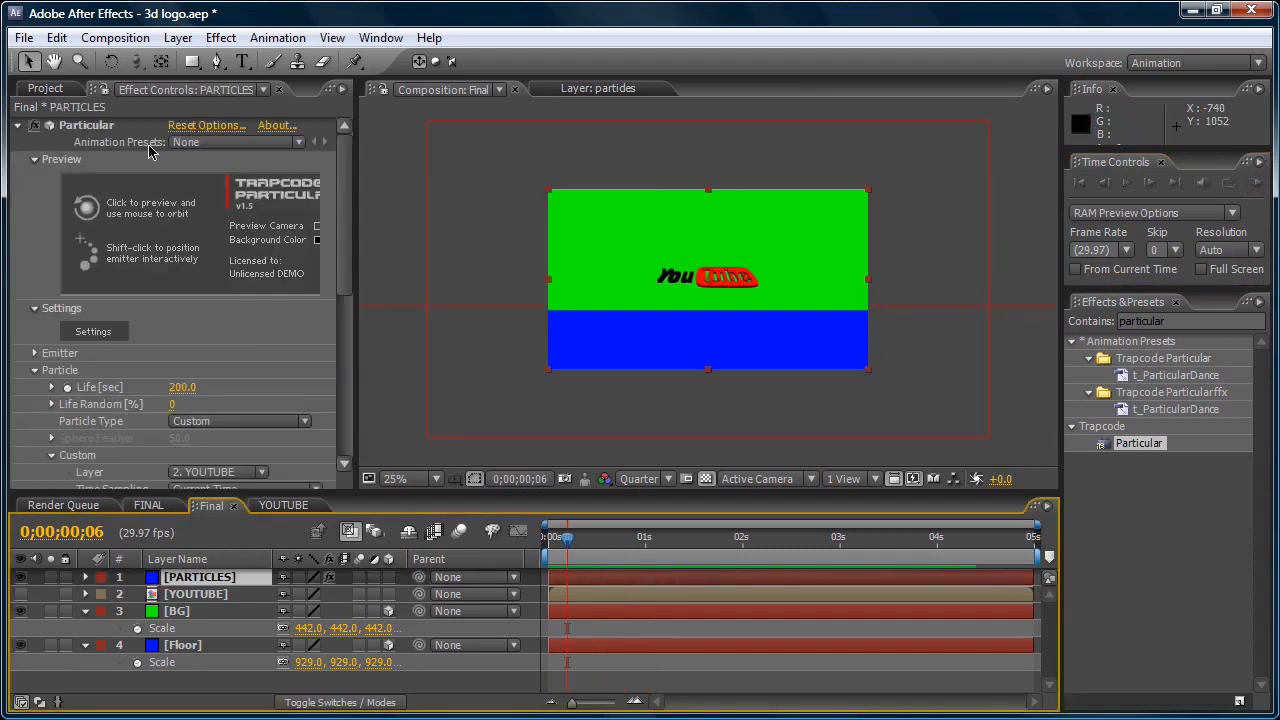
{"action": "left_click_drag", "start_coordinate": [345, 245], "coordinate": [370, 397]}
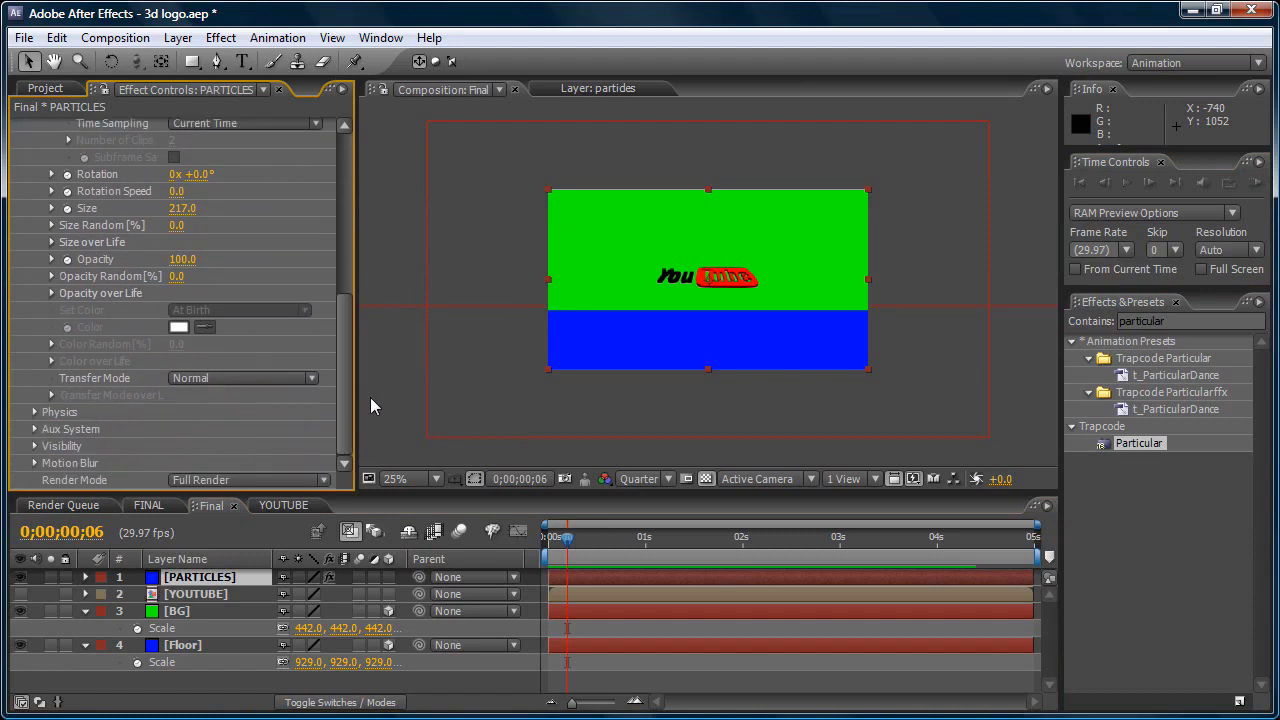
{"action": "left_click", "coordinate": [34, 412]}
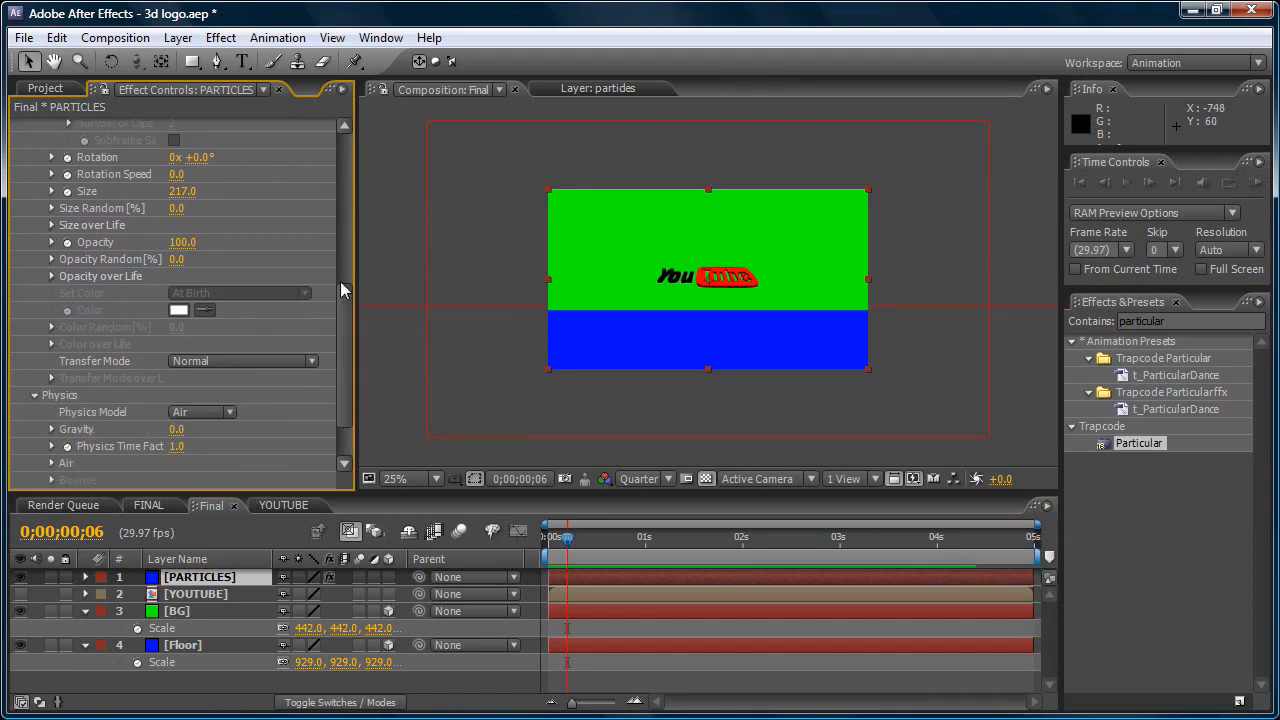
{"action": "left_click_drag", "start_coordinate": [350, 313], "coordinate": [348, 345]}
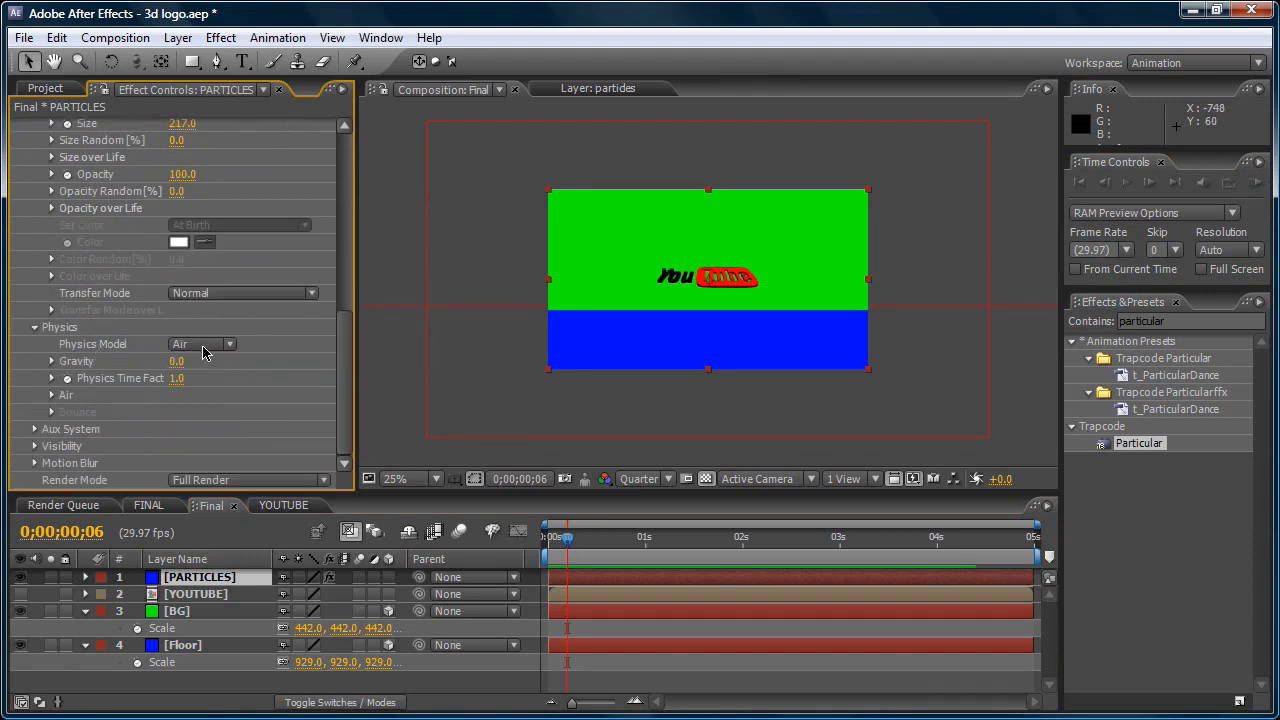
{"action": "left_click", "coordinate": [208, 349]}
{"action": "left_click", "coordinate": [218, 371]}
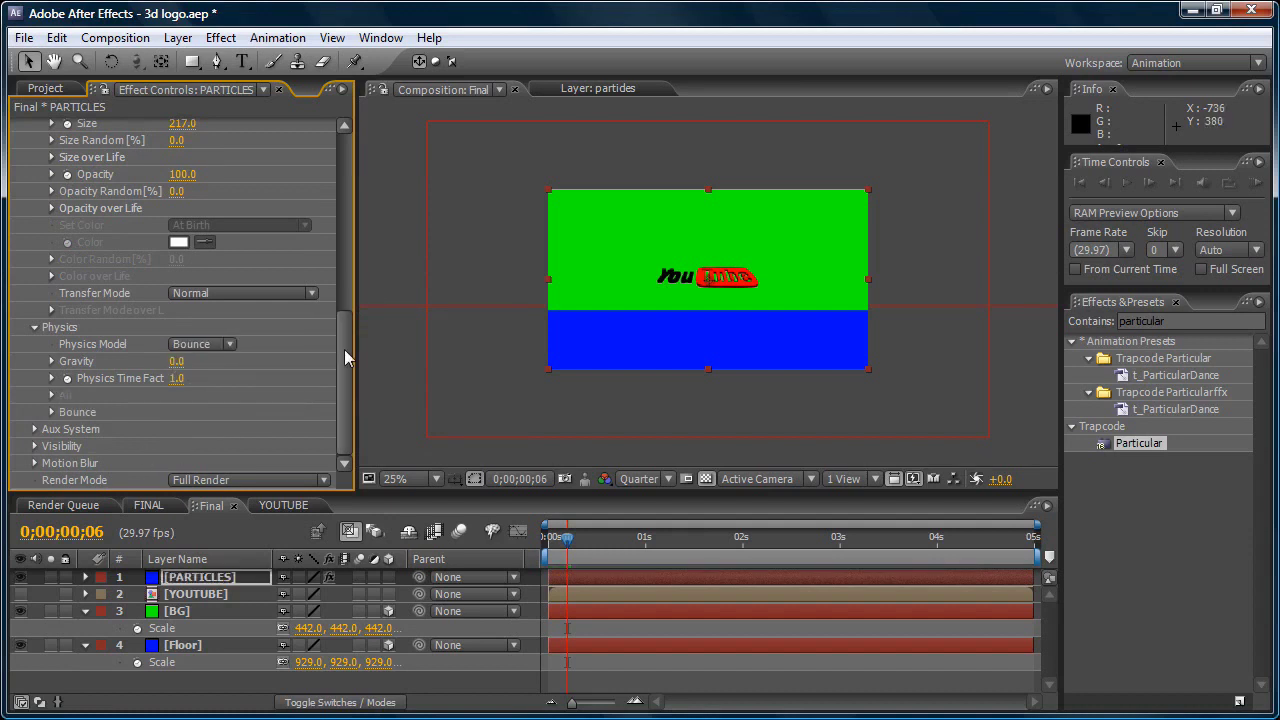
- Use the Floor layer as the bounce floor and set Gravity to 400
{"action": "left_click", "coordinate": [52, 412]}
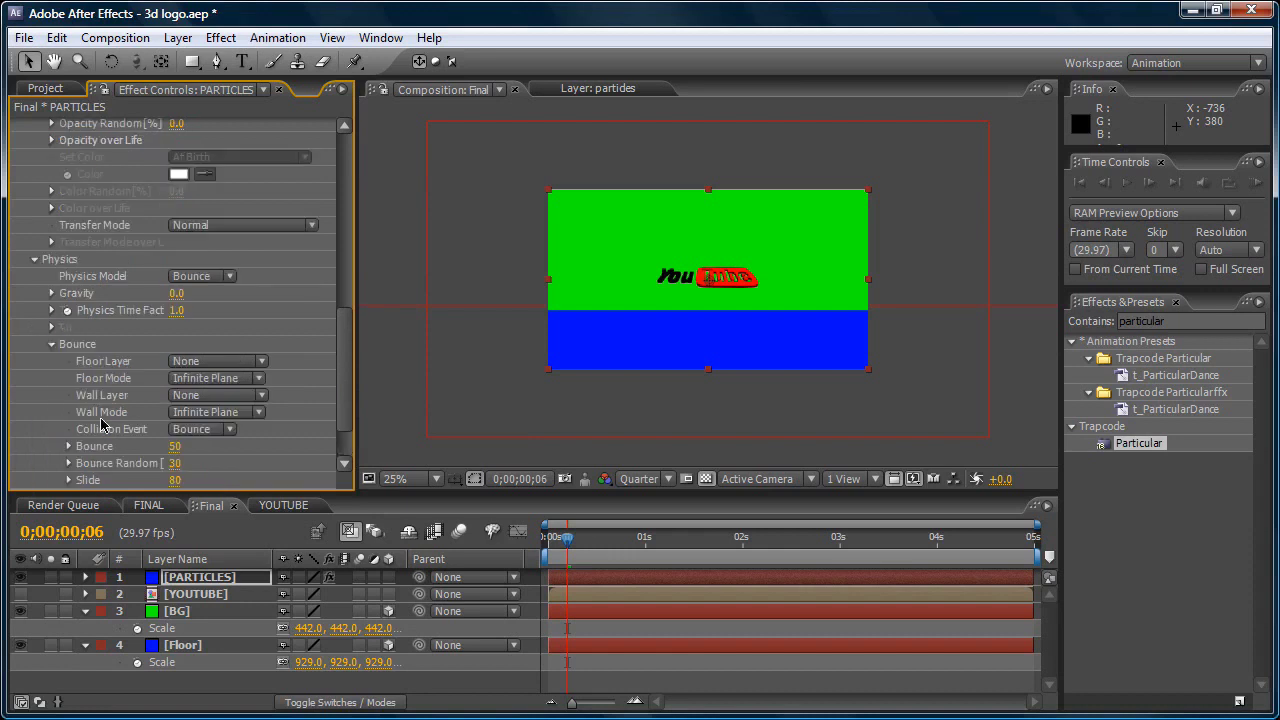
{"action": "left_click", "coordinate": [216, 361]}
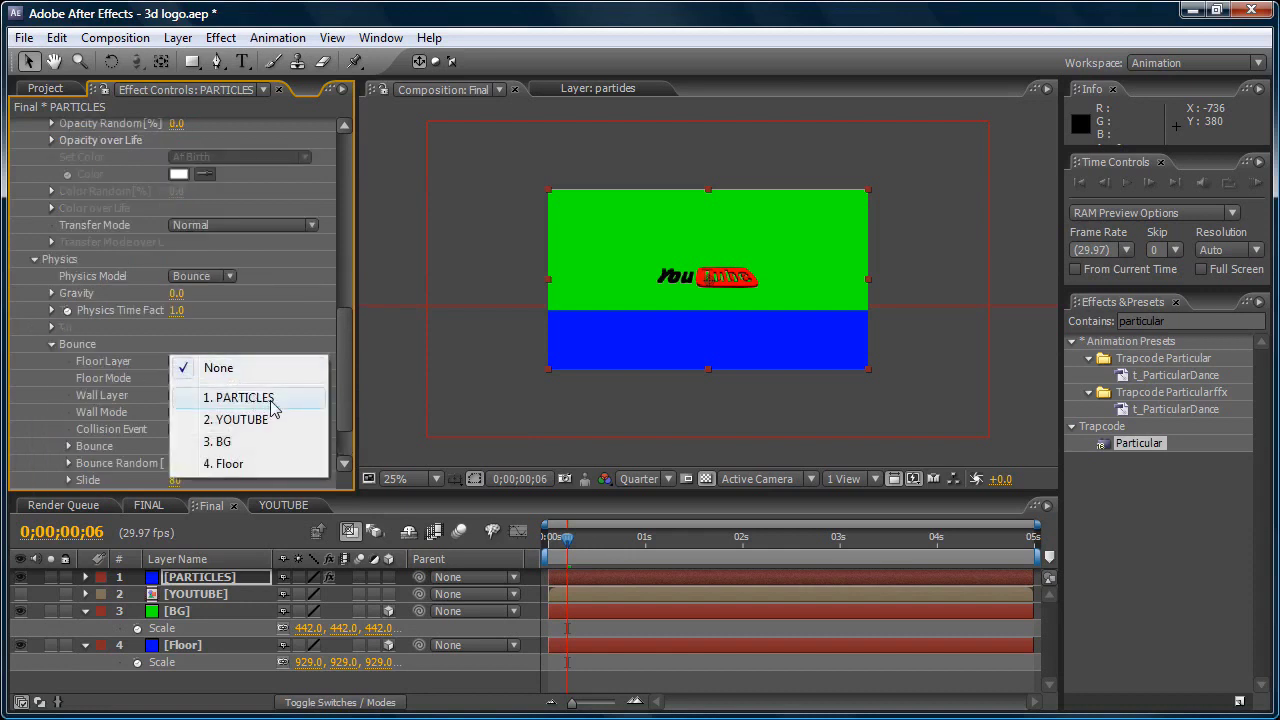
{"action": "left_click", "coordinate": [229, 463]}
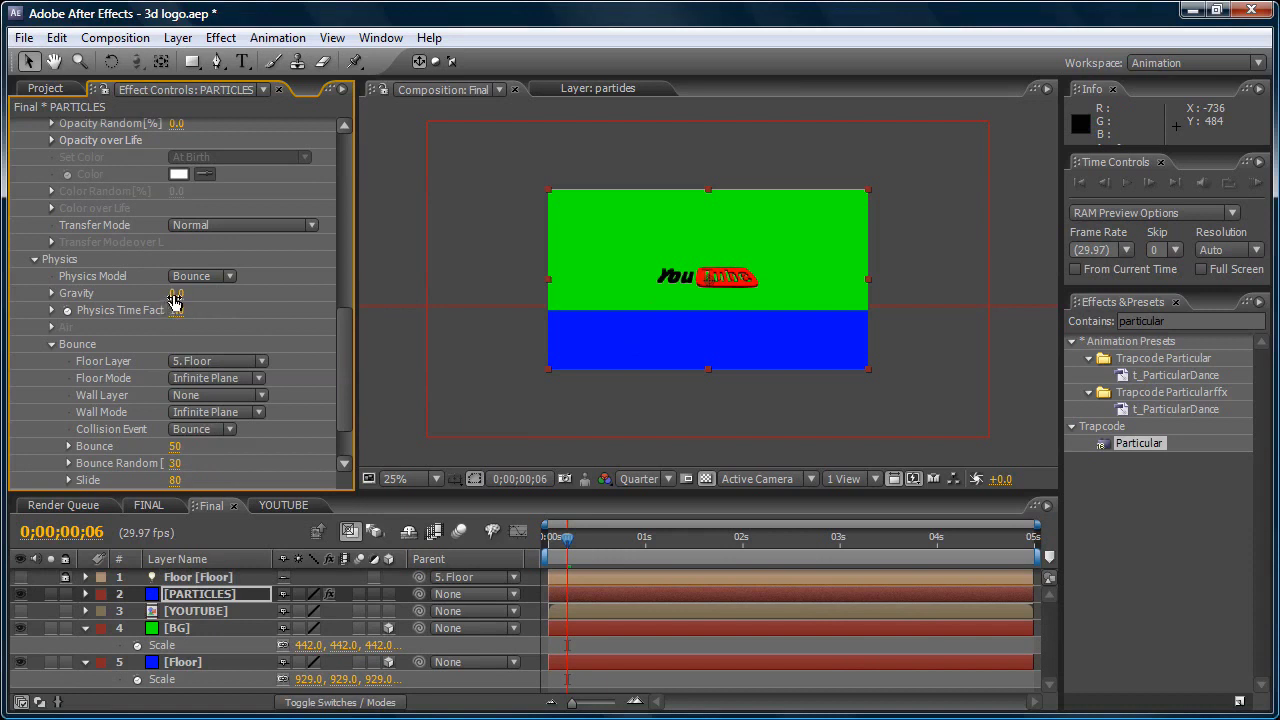
{"action": "left_click_drag", "start_coordinate": [175, 295], "coordinate": [273, 314]}
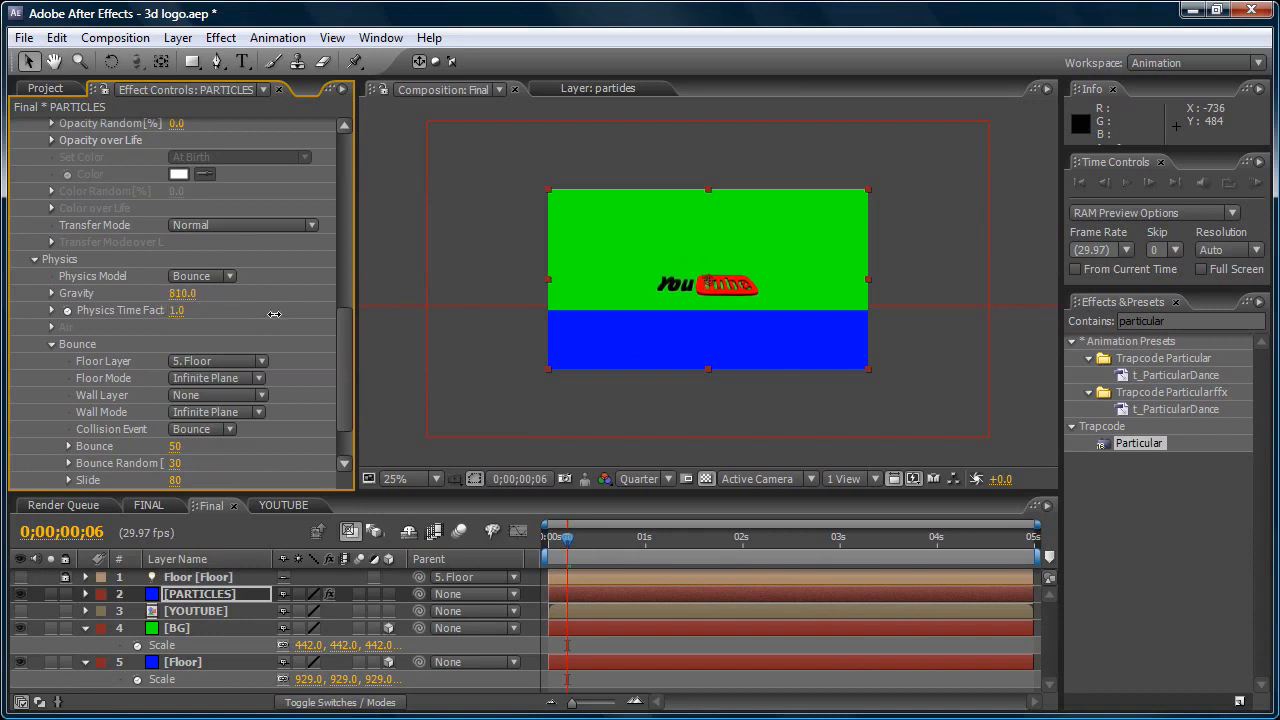
{"action": "left_click", "coordinate": [186, 296]}
{"action": "key", "text": "Return"}
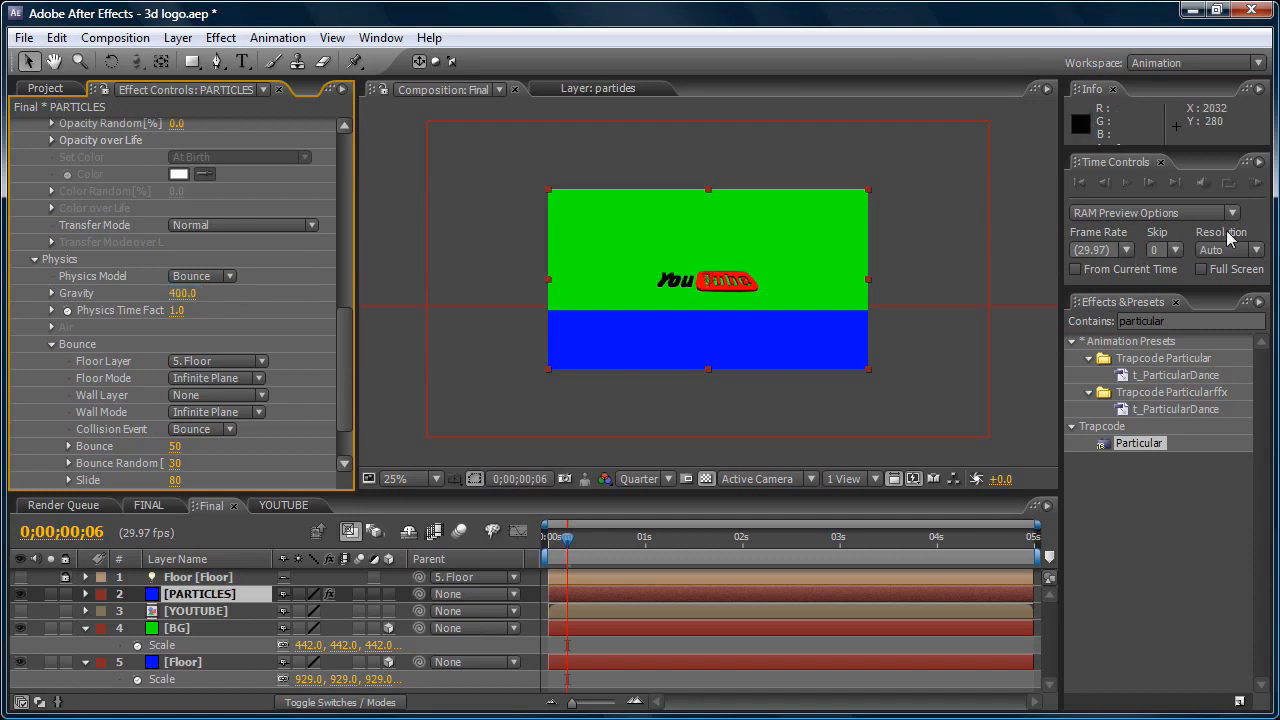
{"action": "left_click", "coordinate": [1256, 185]}
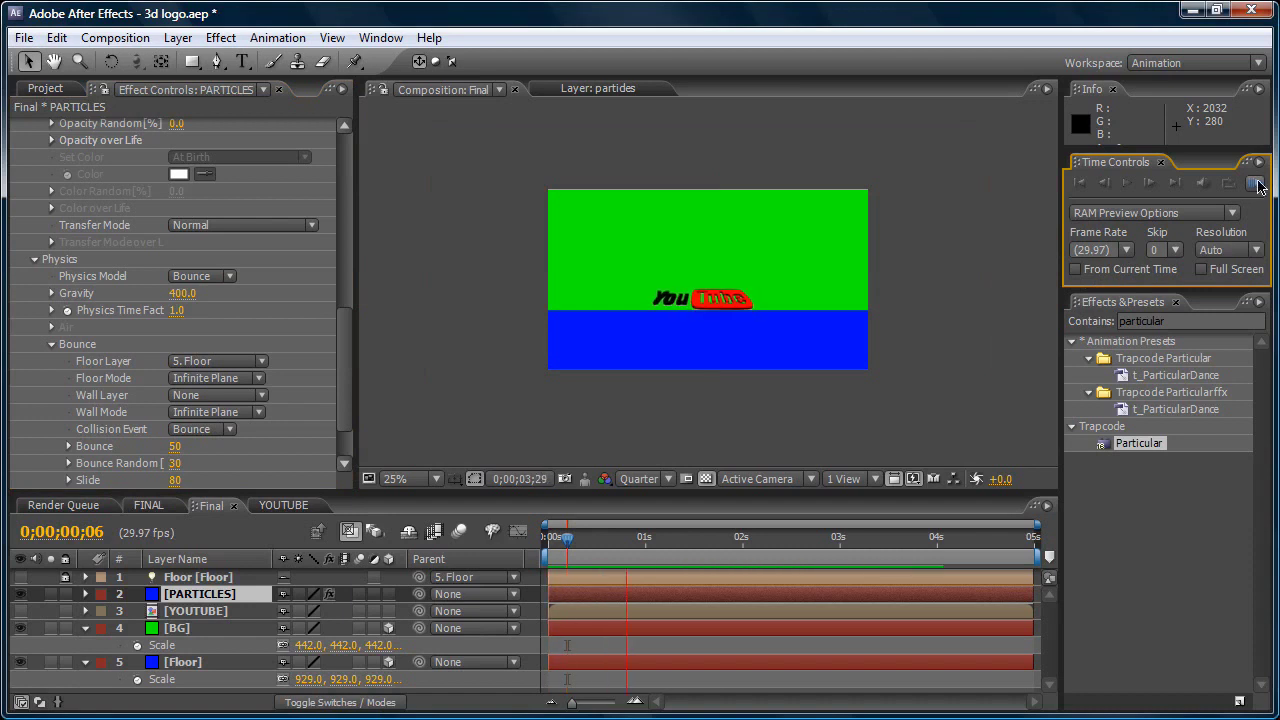
{"action": "left_click", "coordinate": [1257, 186]}
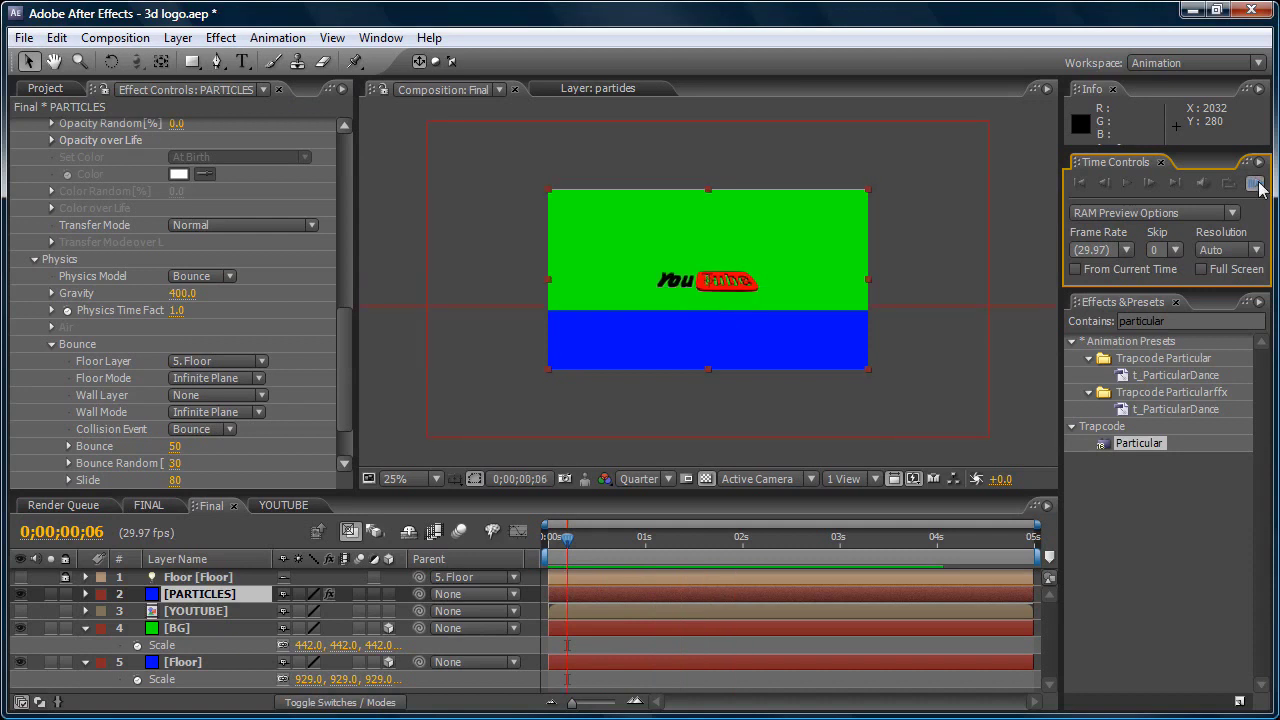
{"action": "left_click", "coordinate": [1257, 186]}
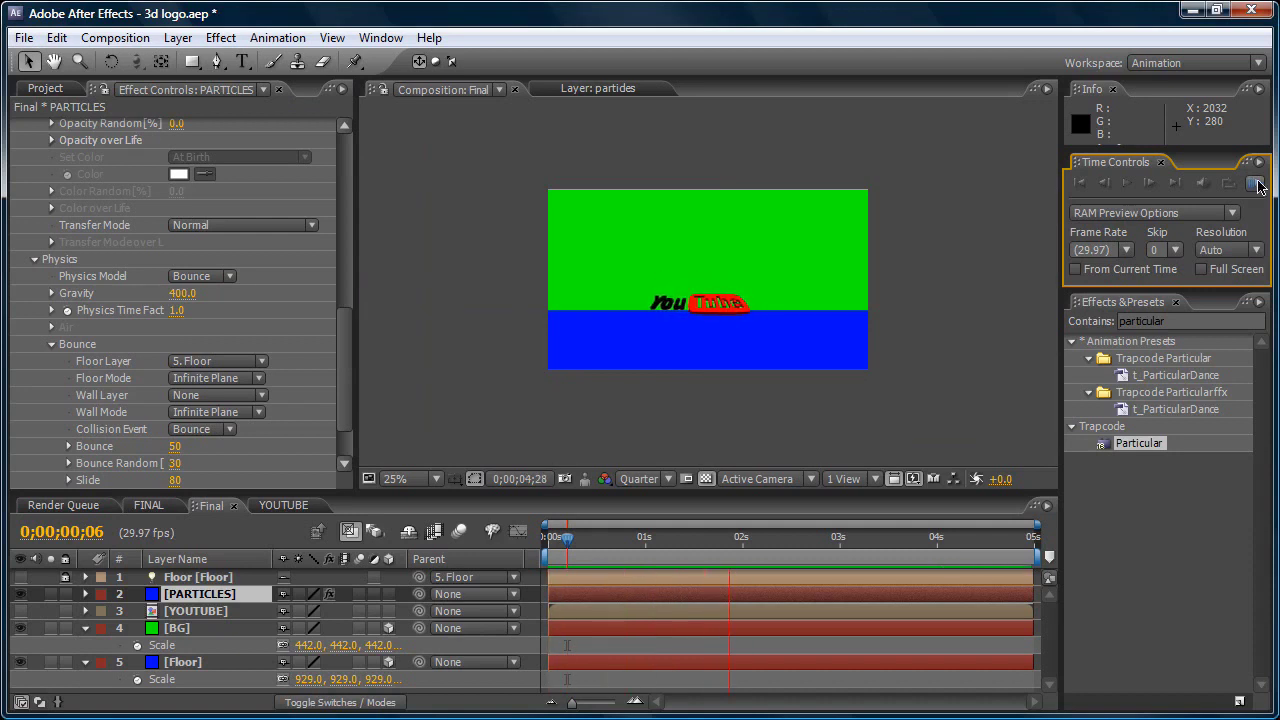
{"action": "left_click", "coordinate": [1257, 186]}
{"action": "scroll", "coordinate": [720, 318], "scroll_direction": "up", "scroll_amount": 4}
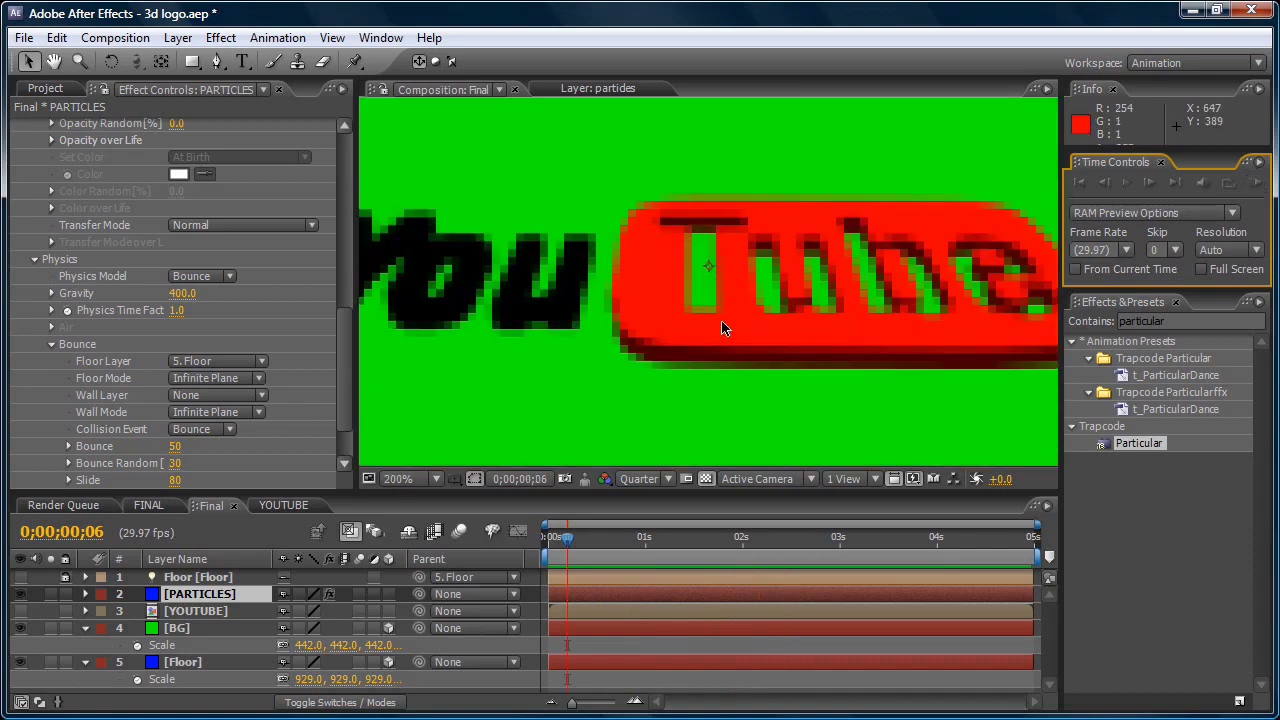
{"action": "scroll", "coordinate": [710, 306], "scroll_direction": "down", "scroll_amount": 4}
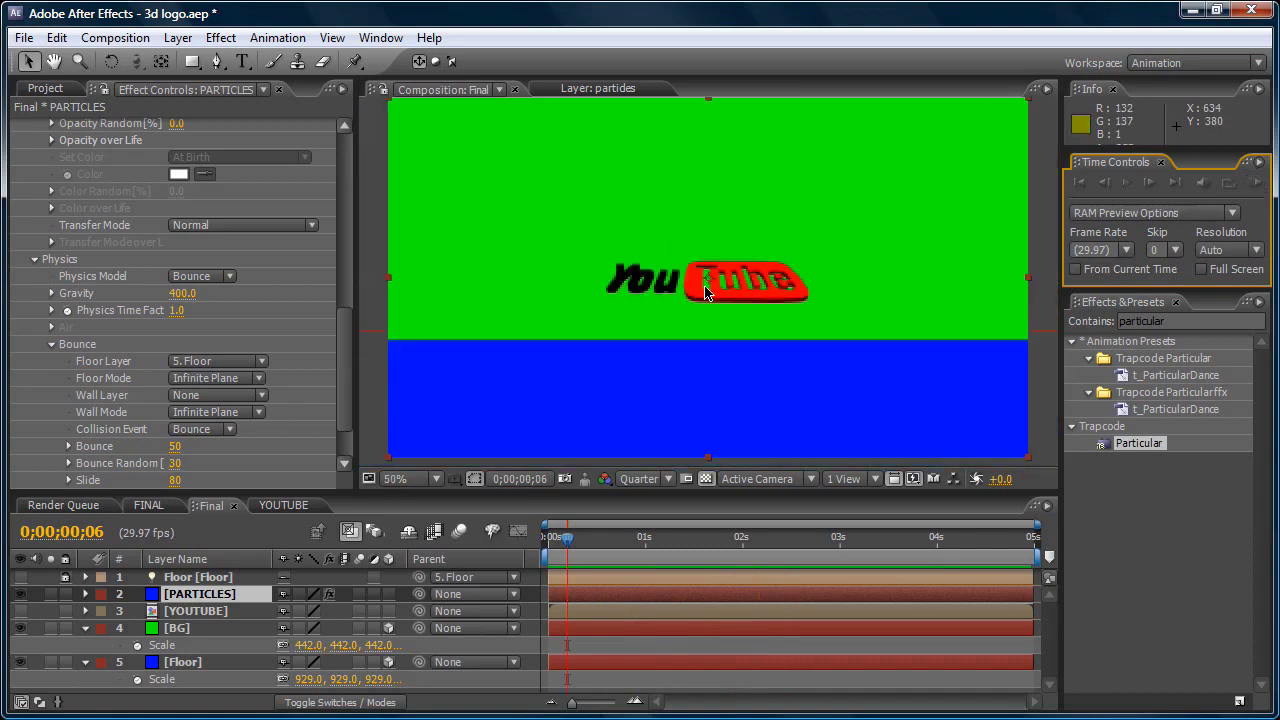
{"action": "left_click", "coordinate": [1257, 186]}
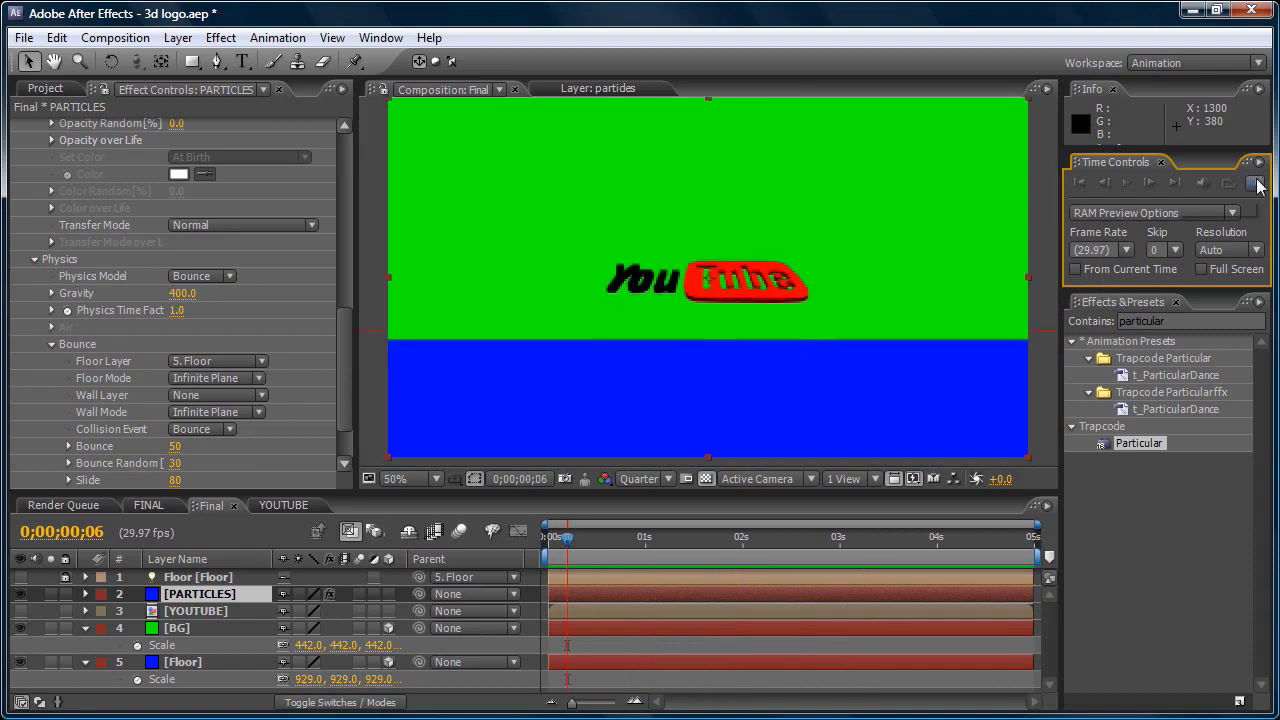
- Collapse the layer properties, select BG and push it farther back along Z
{"action": "scroll", "coordinate": [733, 284], "scroll_direction": "down", "scroll_amount": 2}
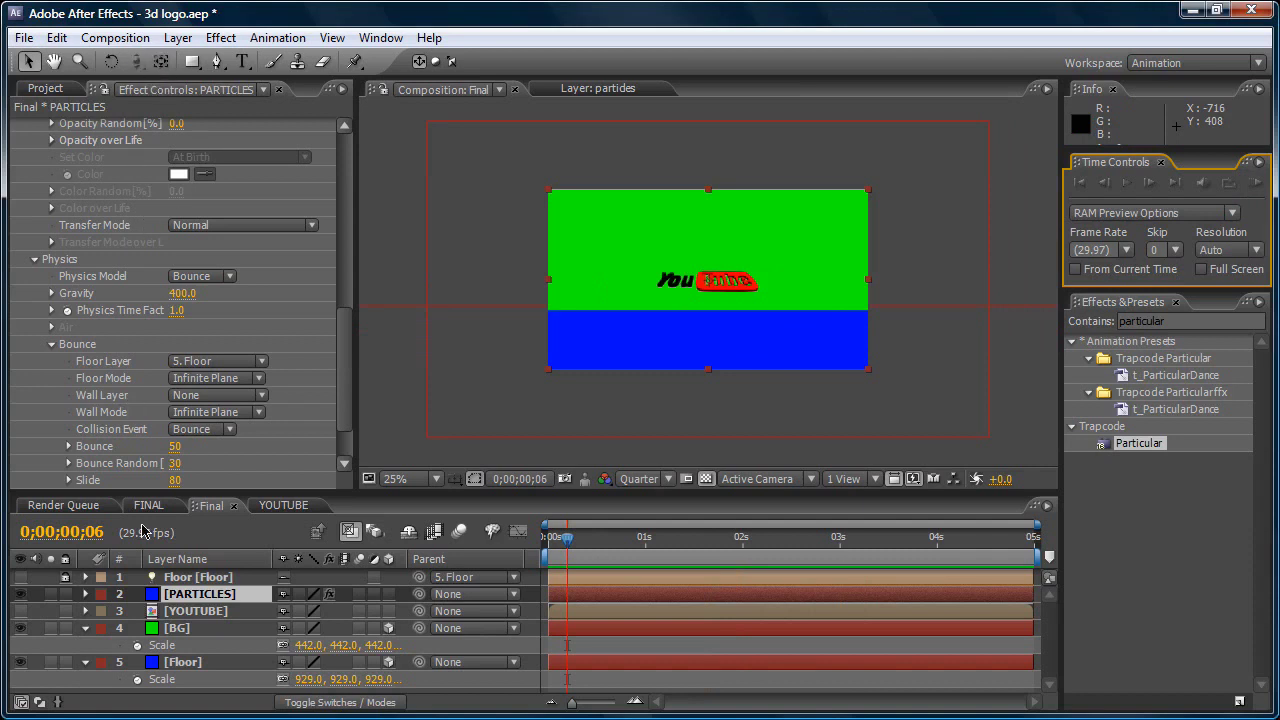
{"action": "left_click", "coordinate": [85, 594]}
{"action": "left_click", "coordinate": [85, 594]}
{"action": "left_click", "coordinate": [85, 628]}
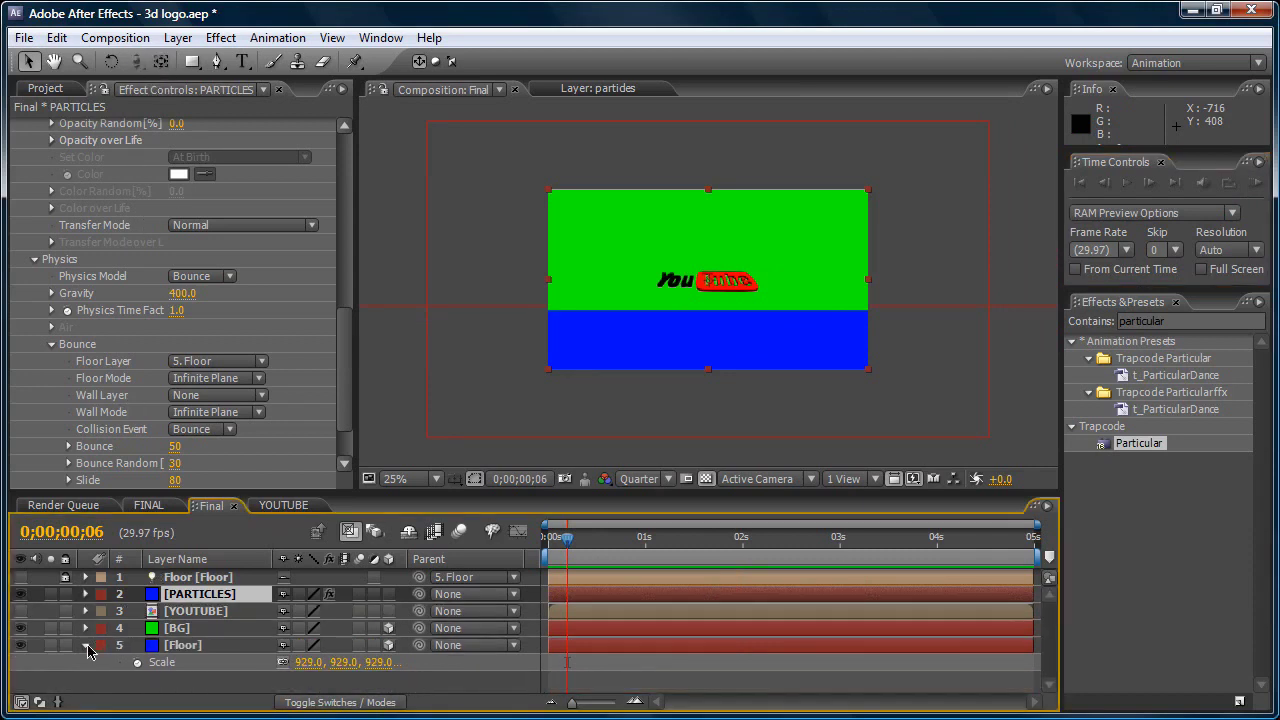
{"action": "left_click", "coordinate": [85, 645]}
{"action": "left_click", "coordinate": [152, 684]}
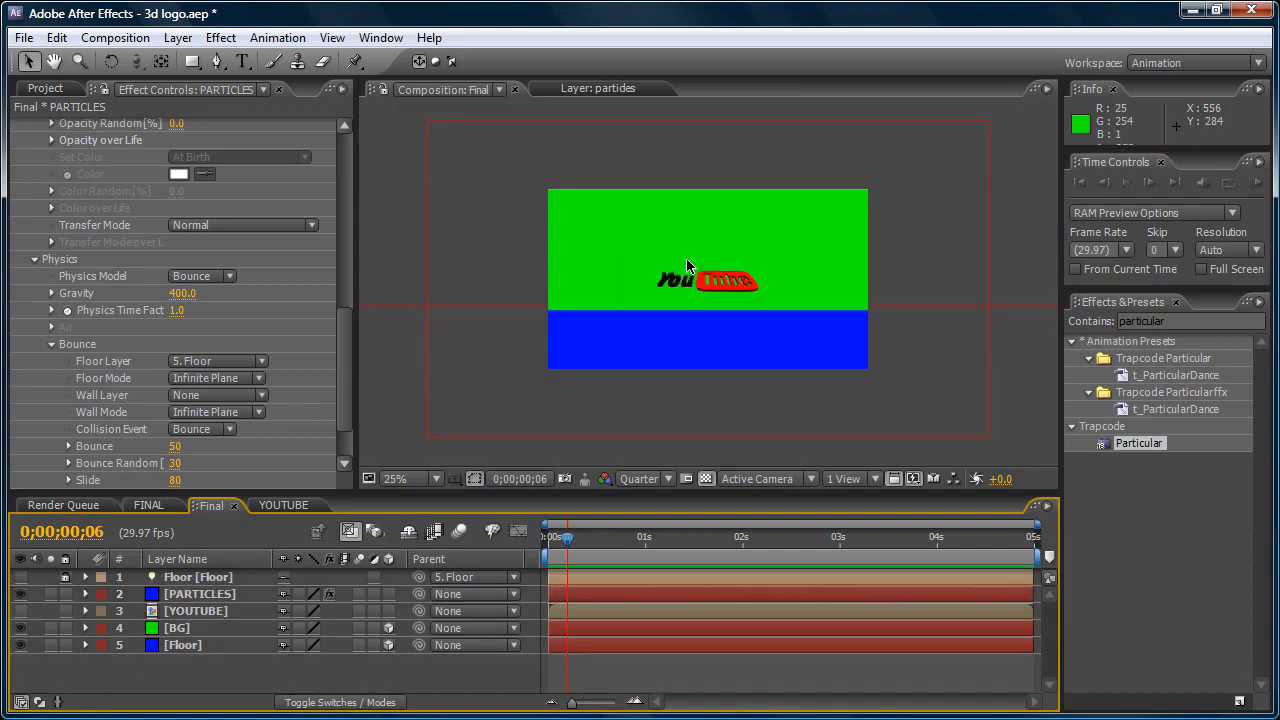
{"action": "left_click", "coordinate": [689, 346]}
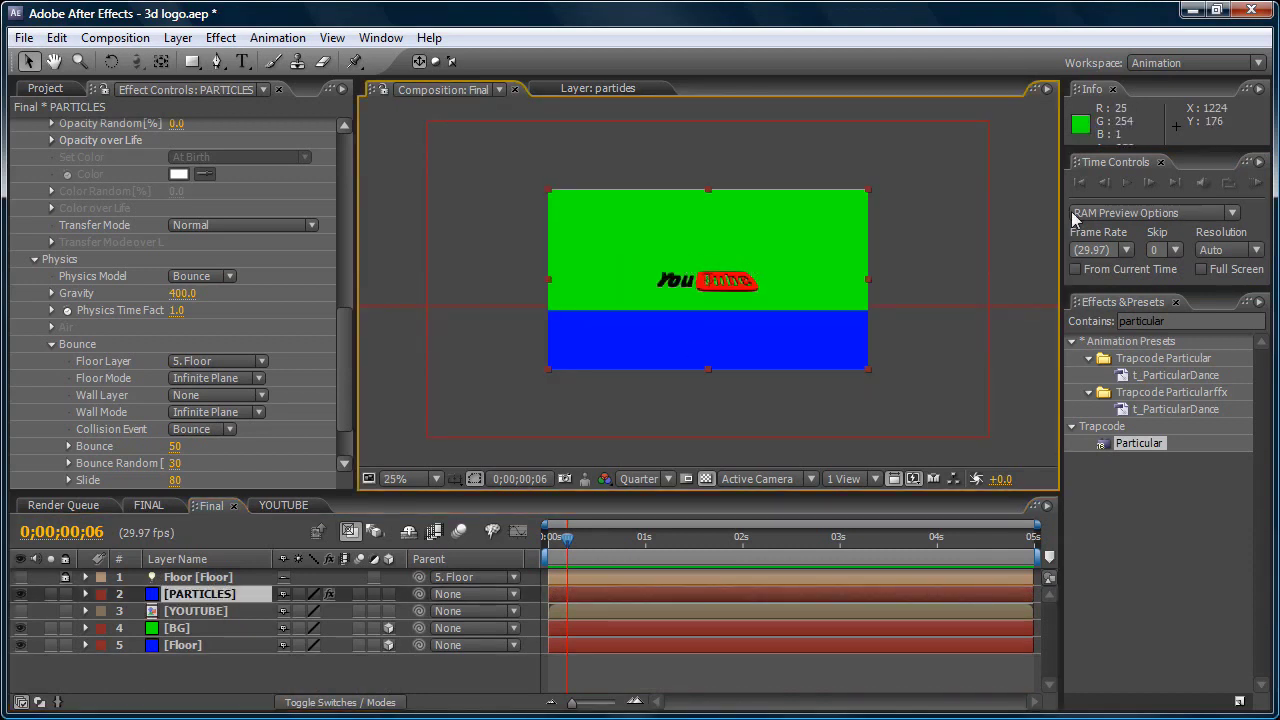
{"action": "left_click", "coordinate": [991, 194]}
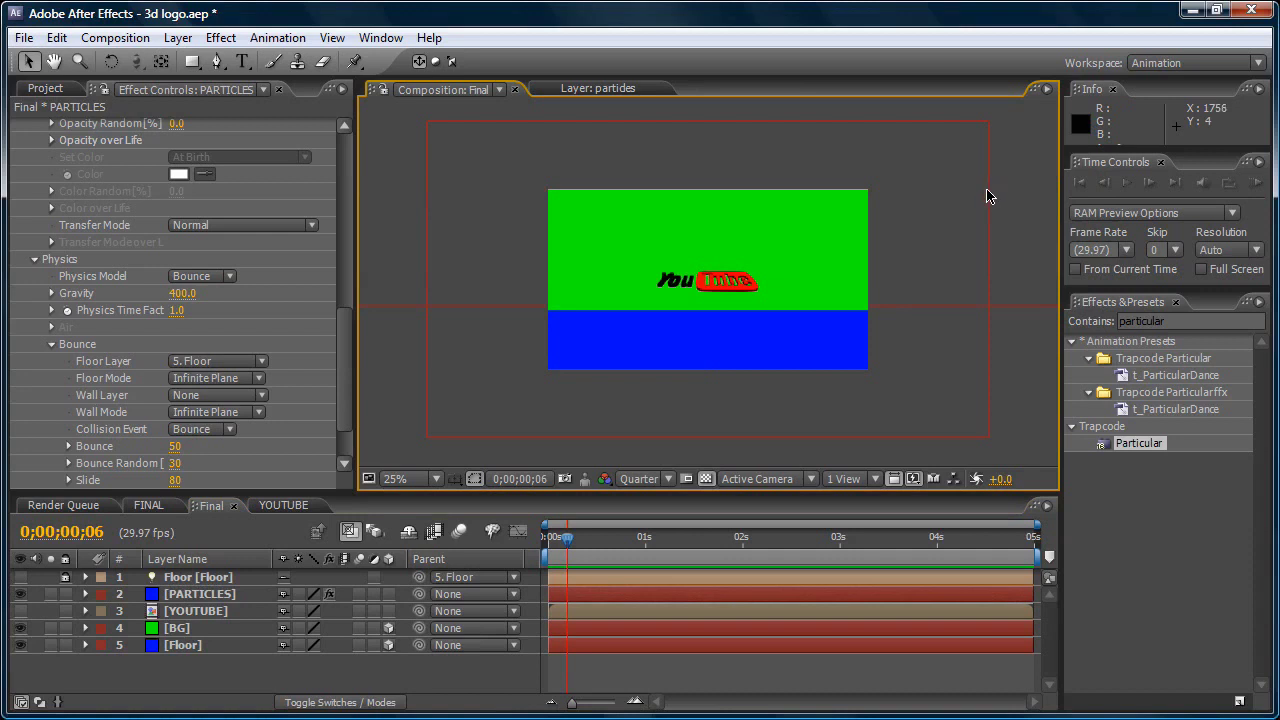
{"action": "left_click", "coordinate": [987, 196]}
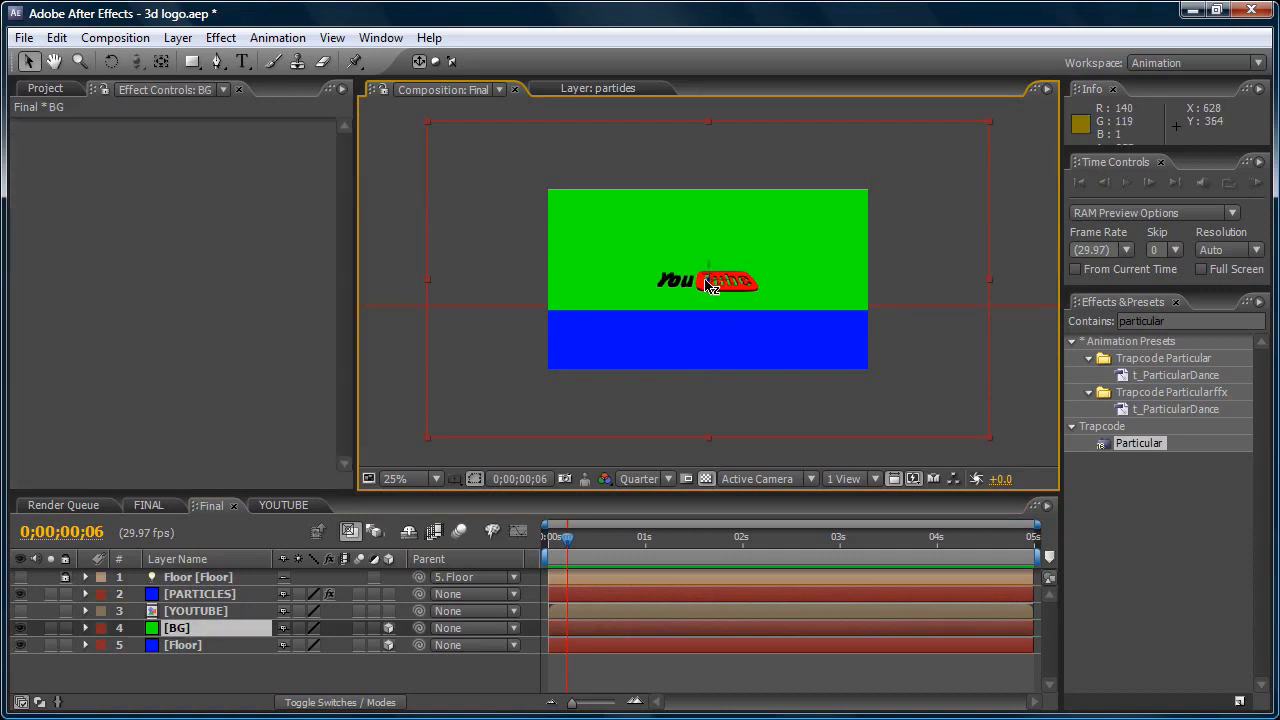
{"action": "left_click_drag", "start_coordinate": [708, 285], "coordinate": [719, 410]}
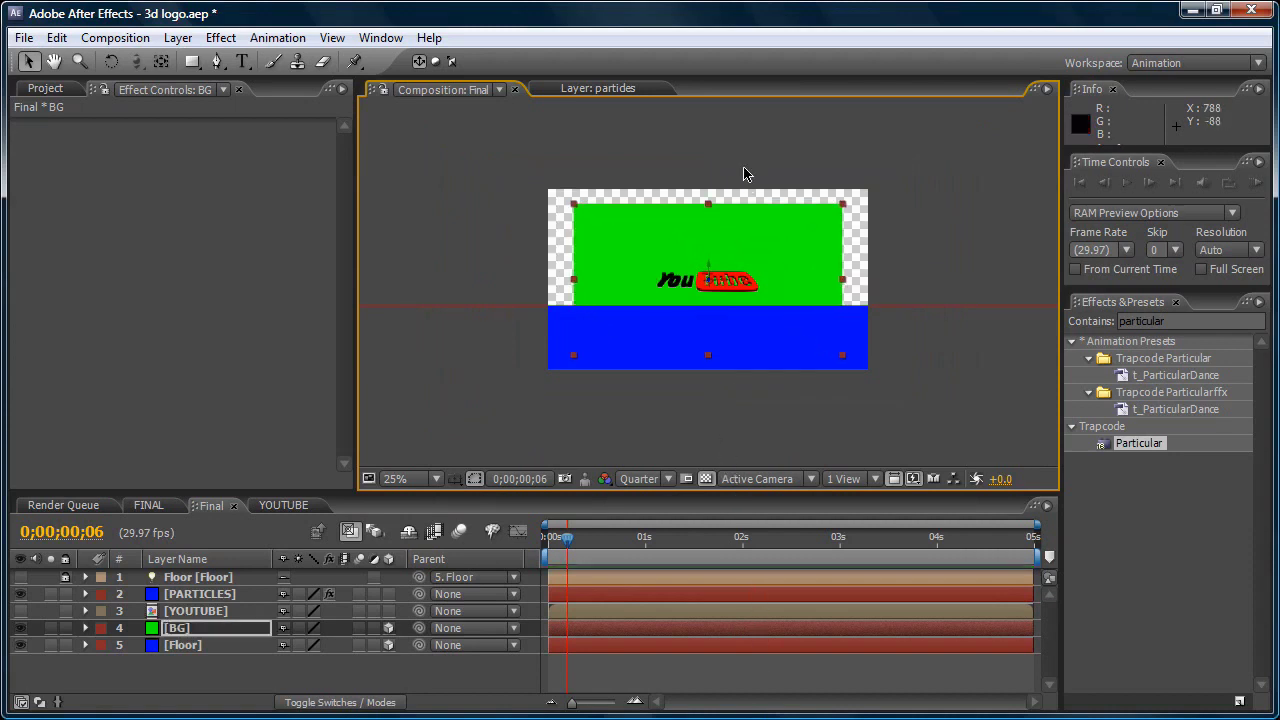
- Scale BG up to 613 and preview to confirm it fills the frame
{"action": "key", "text": "s"}
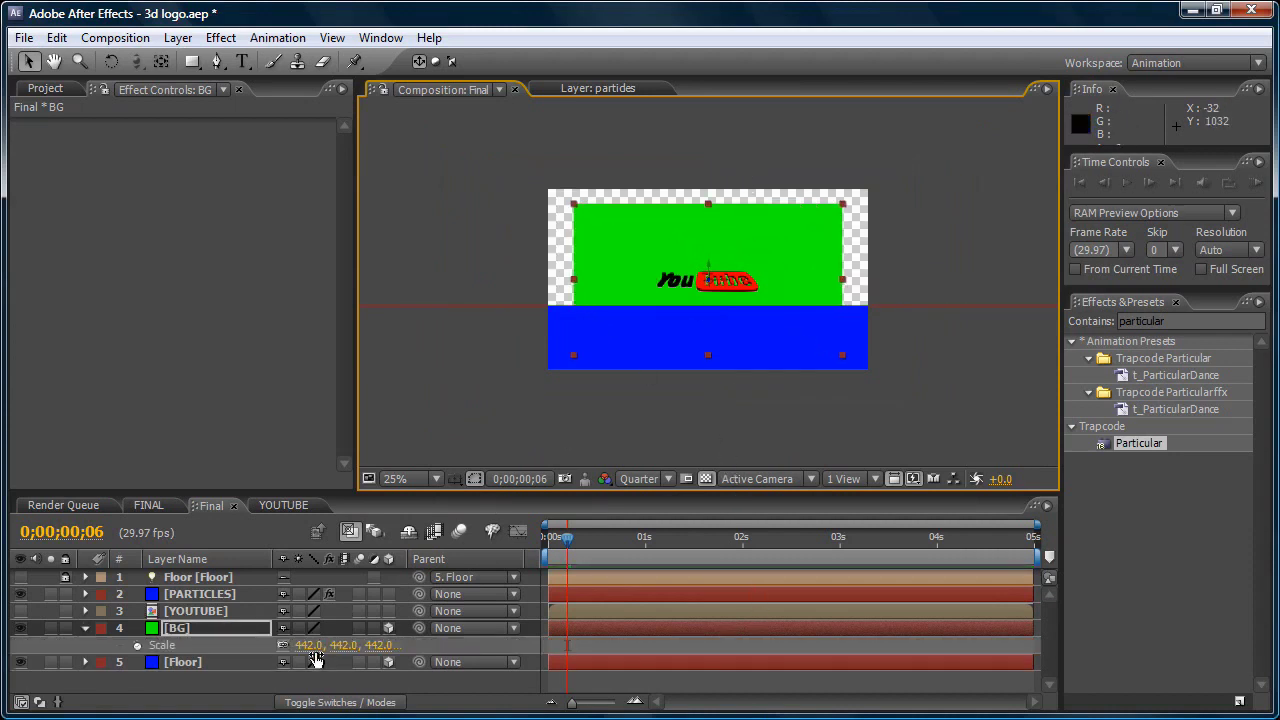
{"action": "left_click_drag", "start_coordinate": [342, 645], "coordinate": [480, 640]}
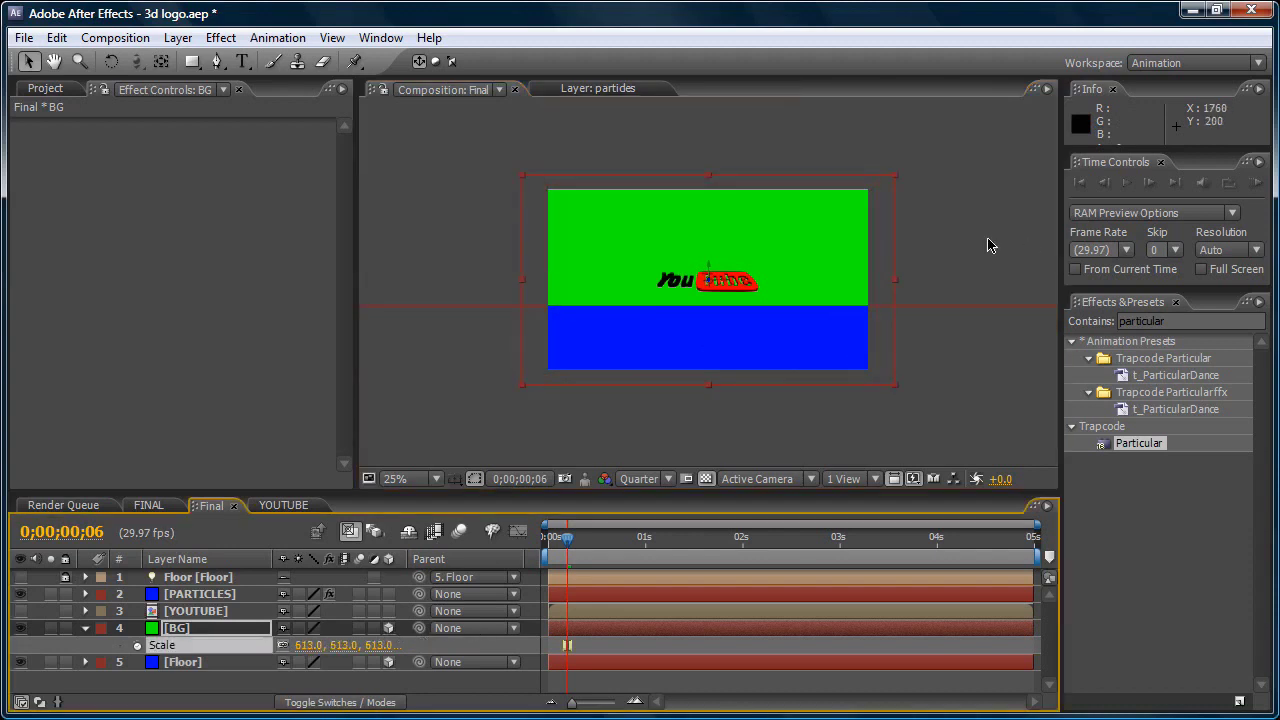
{"action": "scroll", "coordinate": [752, 277], "scroll_direction": "up", "scroll_amount": 2}
{"action": "scroll", "coordinate": [752, 277], "scroll_direction": "down", "scroll_amount": 2}
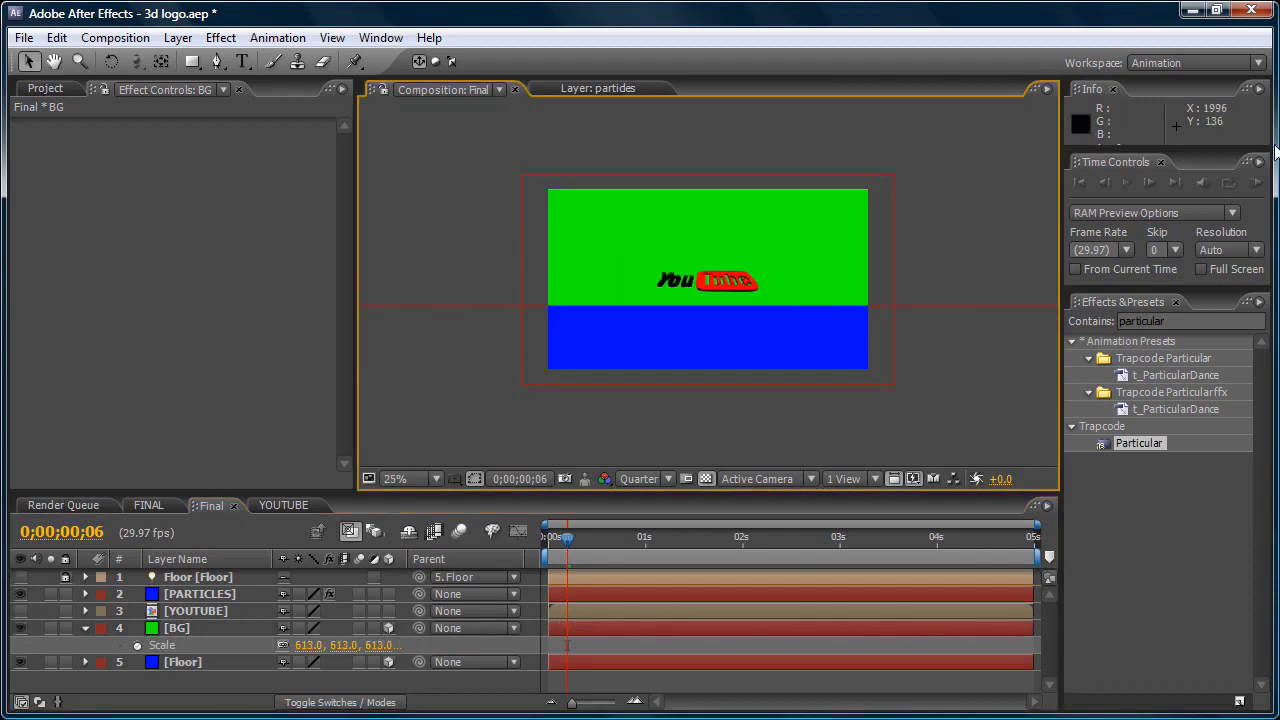
{"action": "left_click", "coordinate": [1255, 183]}
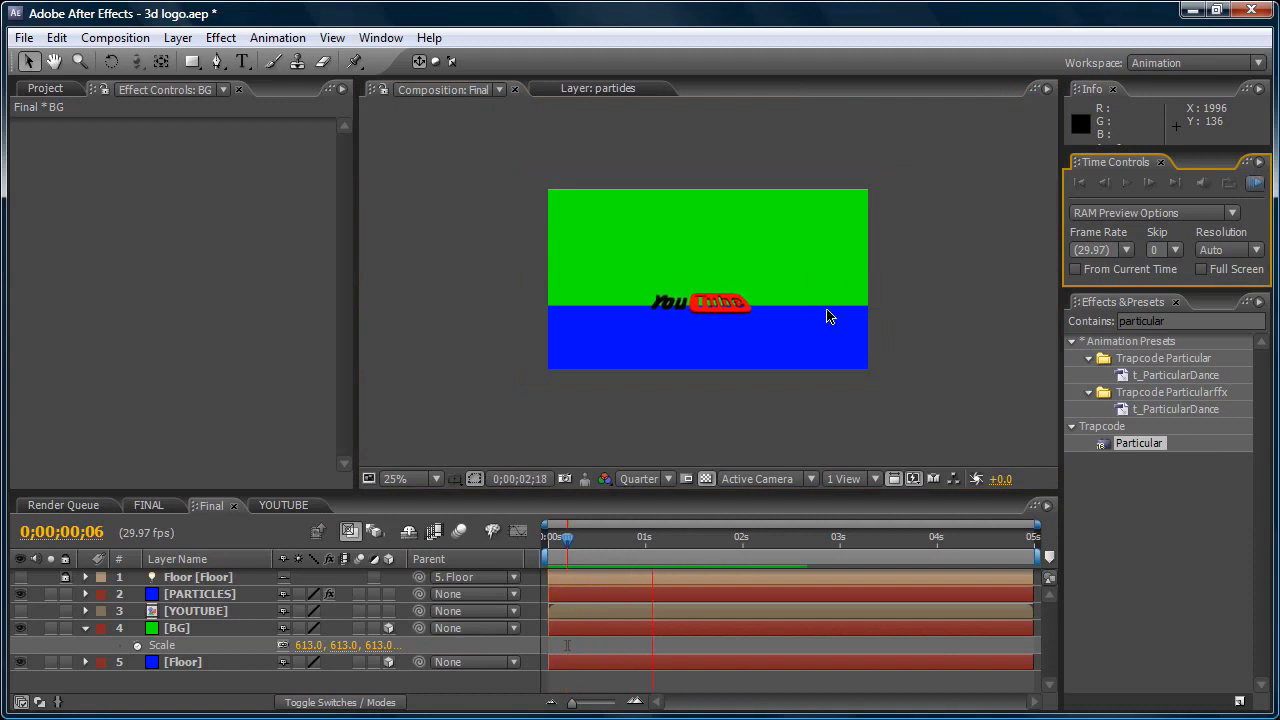
{"action": "left_click", "coordinate": [767, 307]}
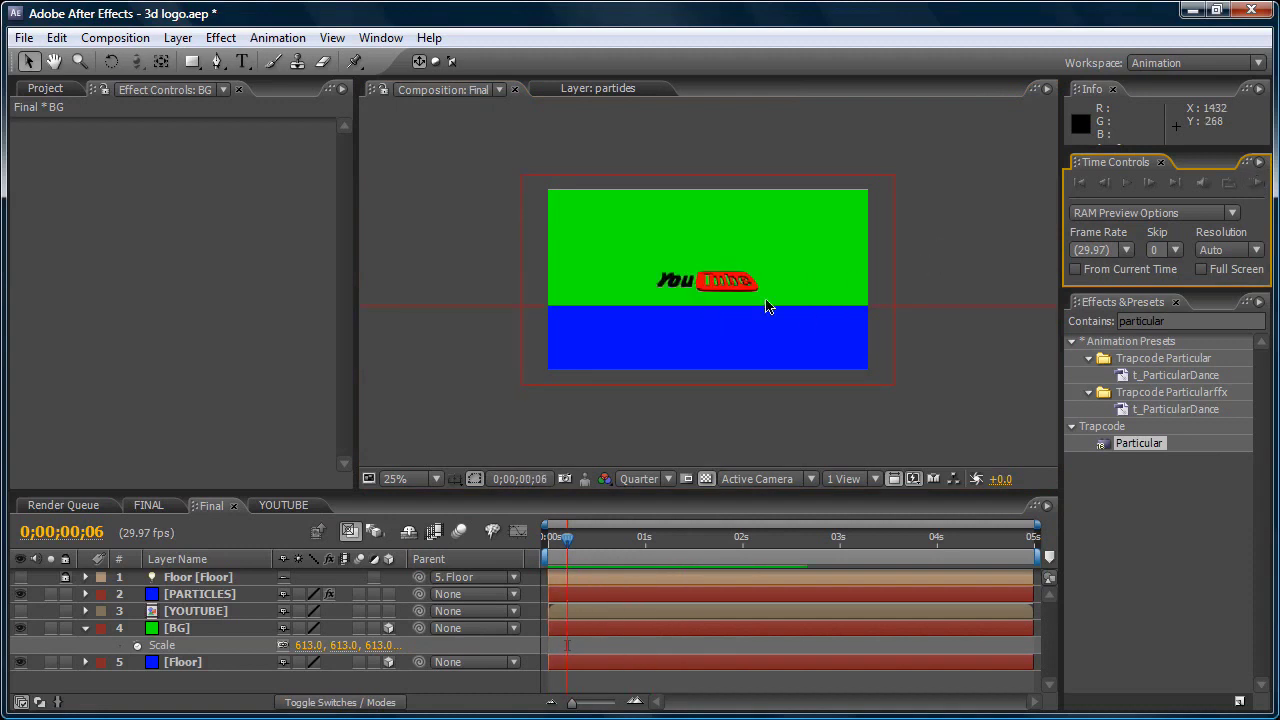
{"action": "left_click", "coordinate": [85, 629]}
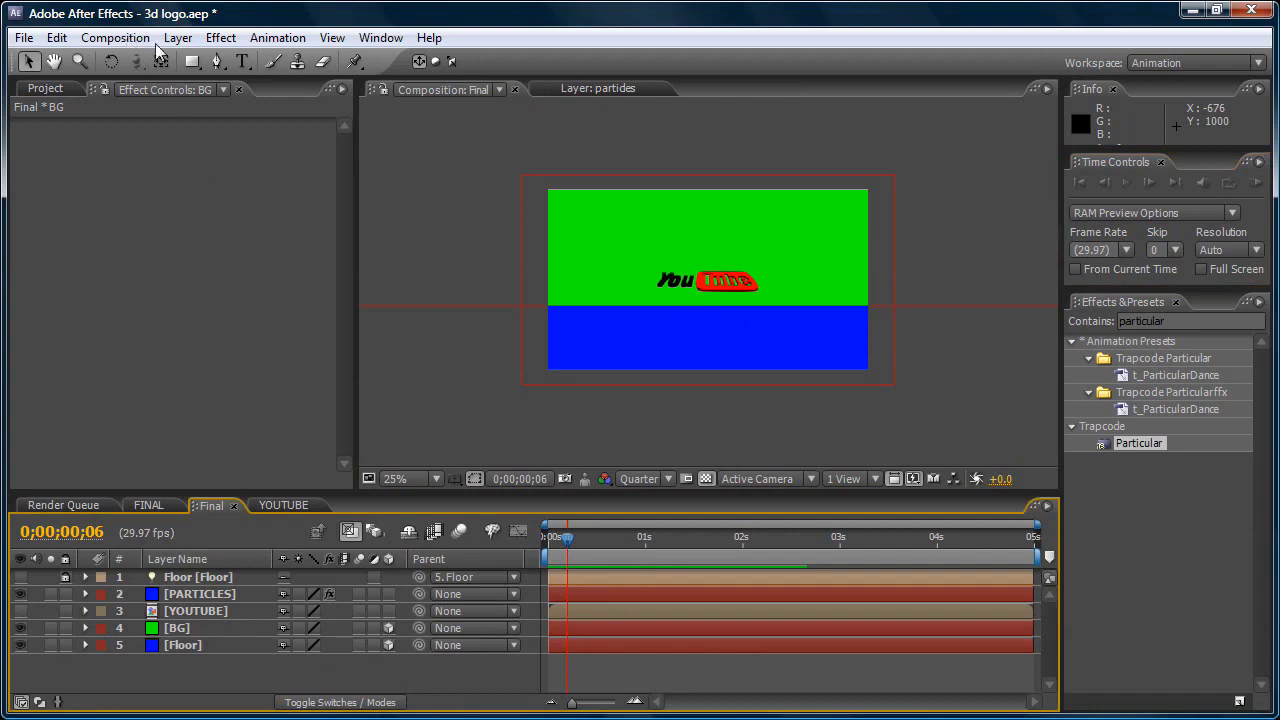
- Add Camera 1 with the 35mm preset and preview the animation through it
{"action": "left_click", "coordinate": [178, 40]}
{"action": "mouse_move", "coordinate": [240, 62]}
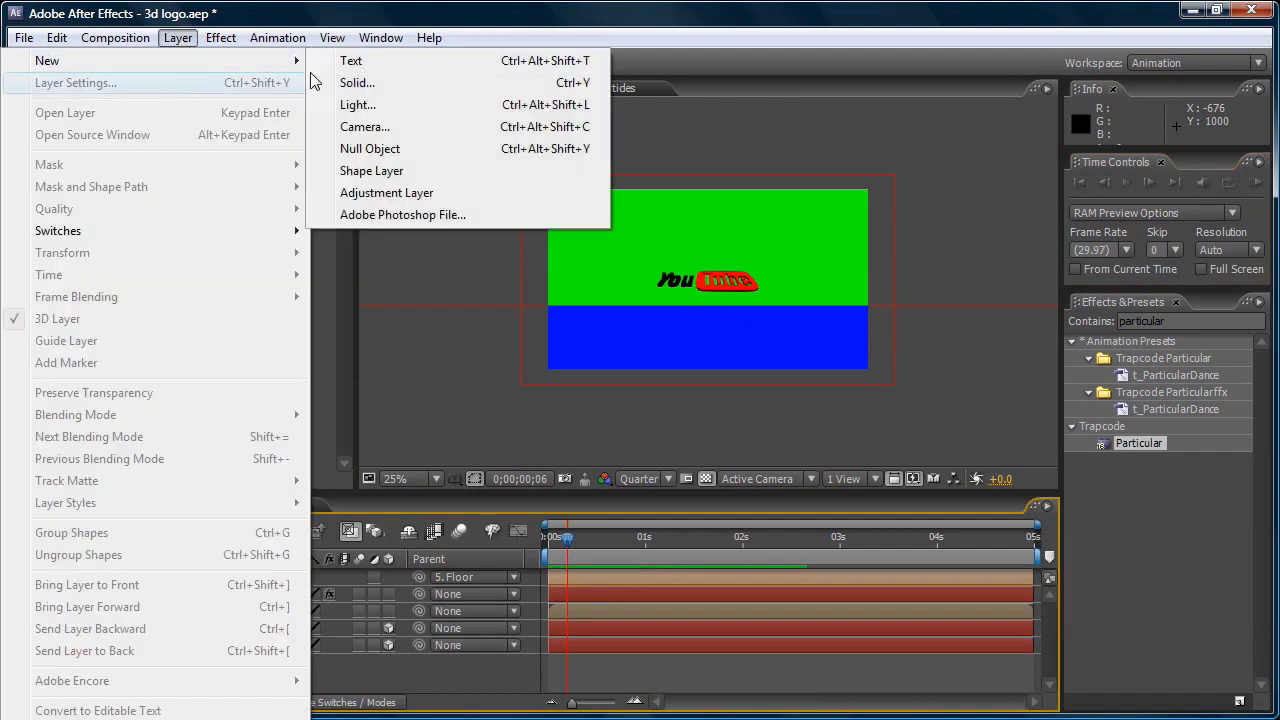
{"action": "left_click", "coordinate": [395, 130]}
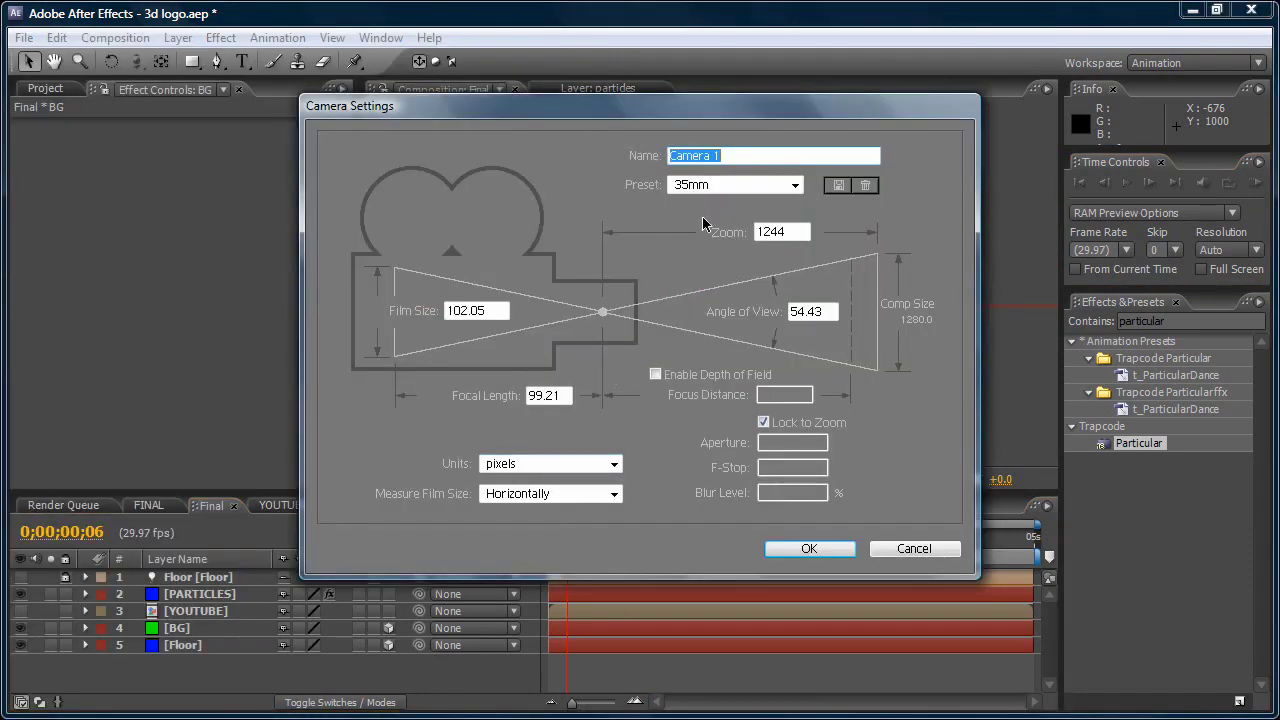
{"action": "left_click", "coordinate": [820, 547]}
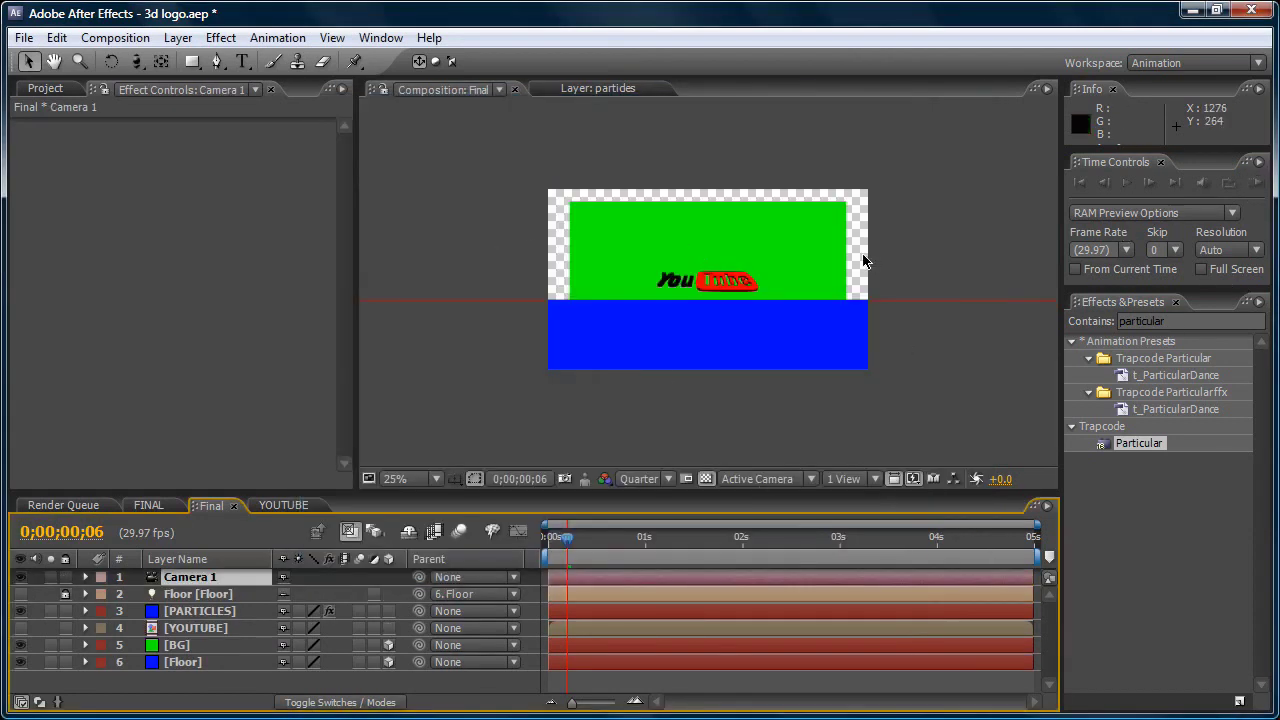
{"action": "key", "text": "period"}
{"action": "key", "text": "period"}
{"action": "left_click", "coordinate": [1256, 183]}
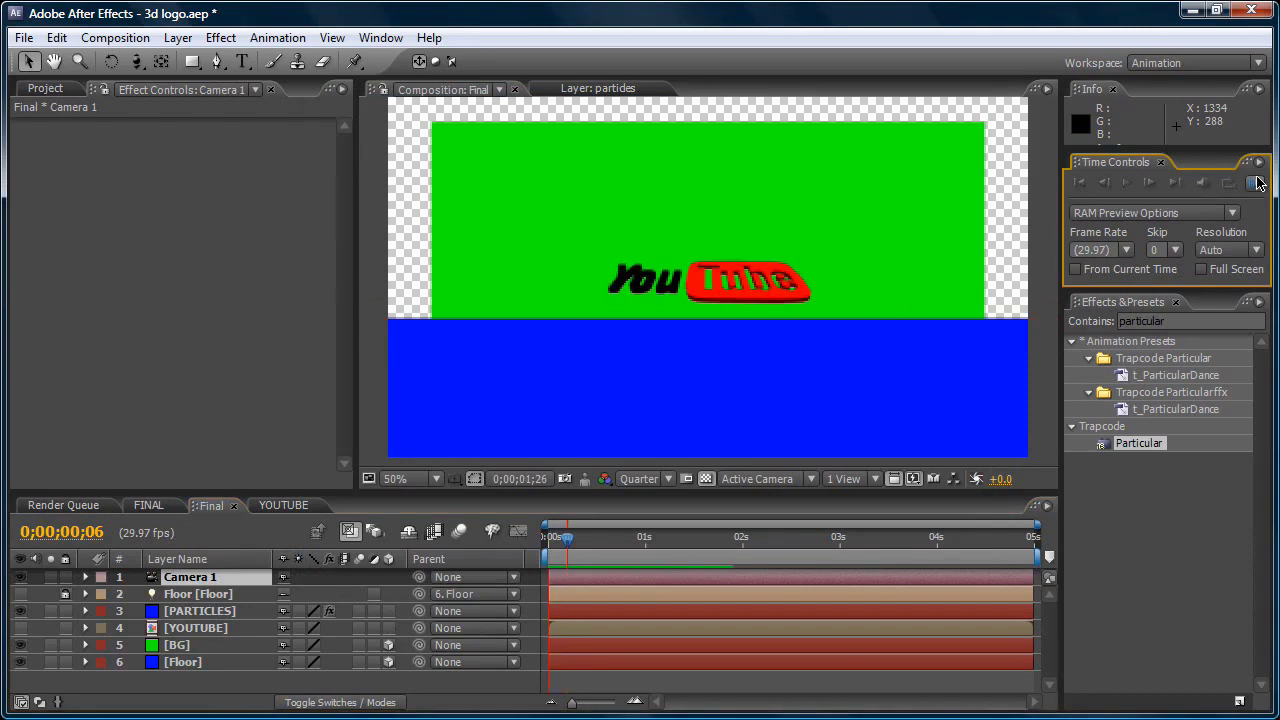
{"action": "key", "text": "comma"}
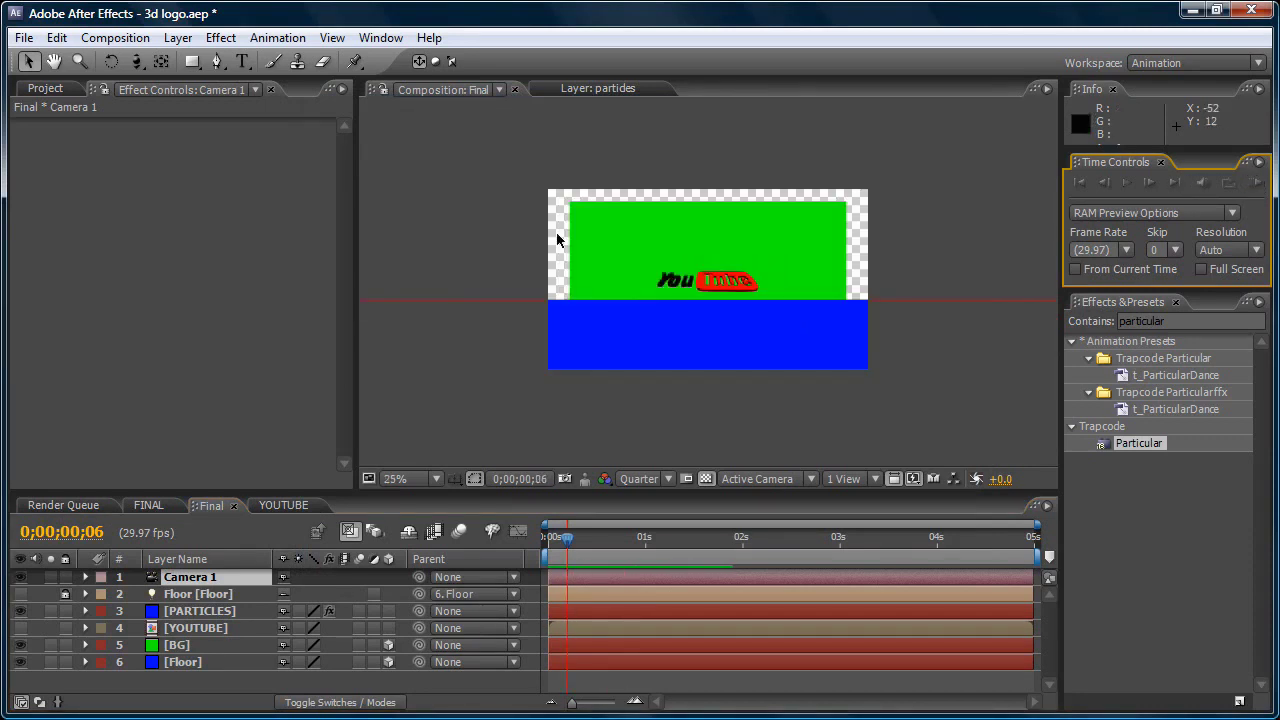
- Scale the BG layer up to 847 so it covers the camera view
{"action": "left_click", "coordinate": [184, 646]}
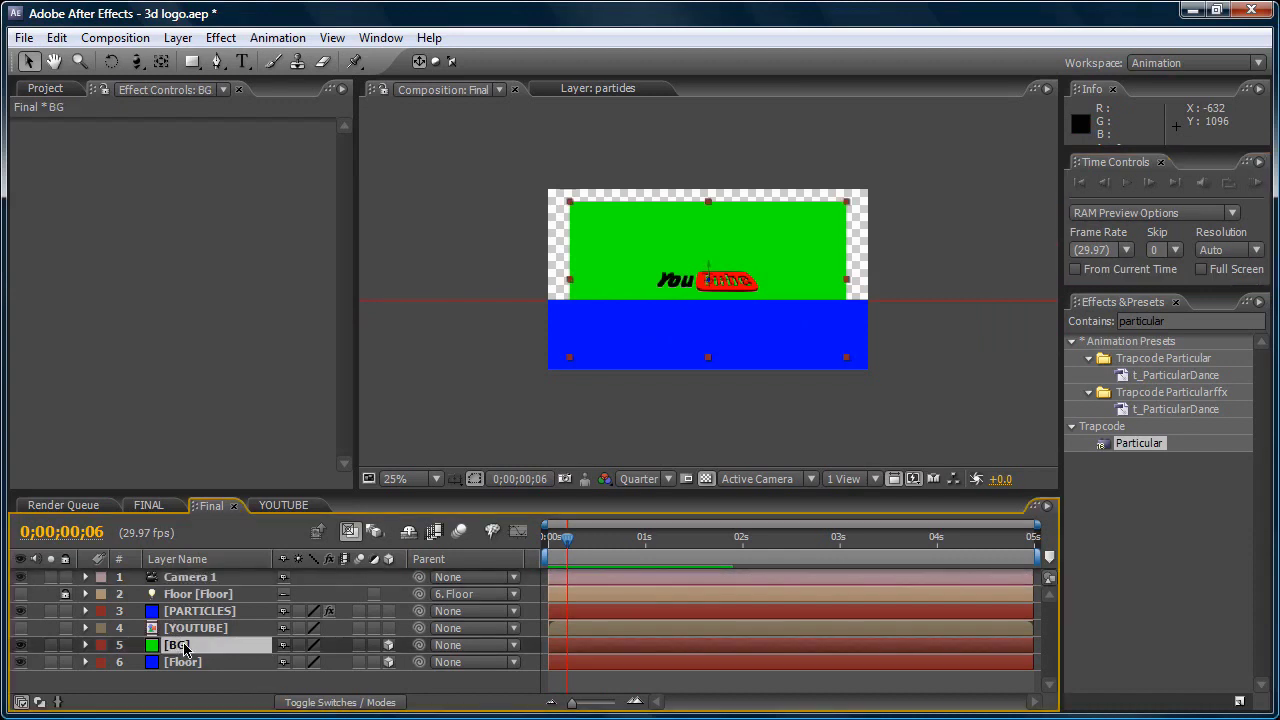
{"action": "key", "text": "s"}
{"action": "left_click_drag", "start_coordinate": [310, 662], "coordinate": [480, 641]}
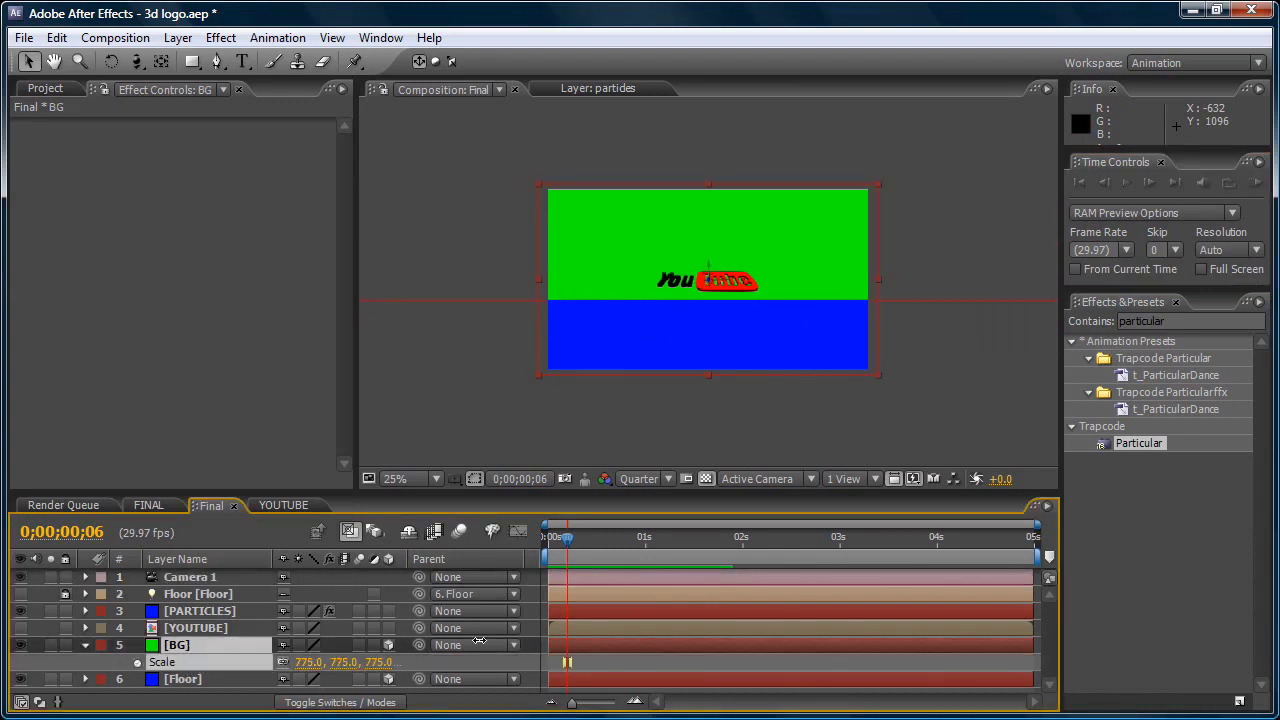
- Orbit Camera 1 around the YouTube logo for deeper perspective and preview the result
{"action": "left_click", "coordinate": [137, 62]}
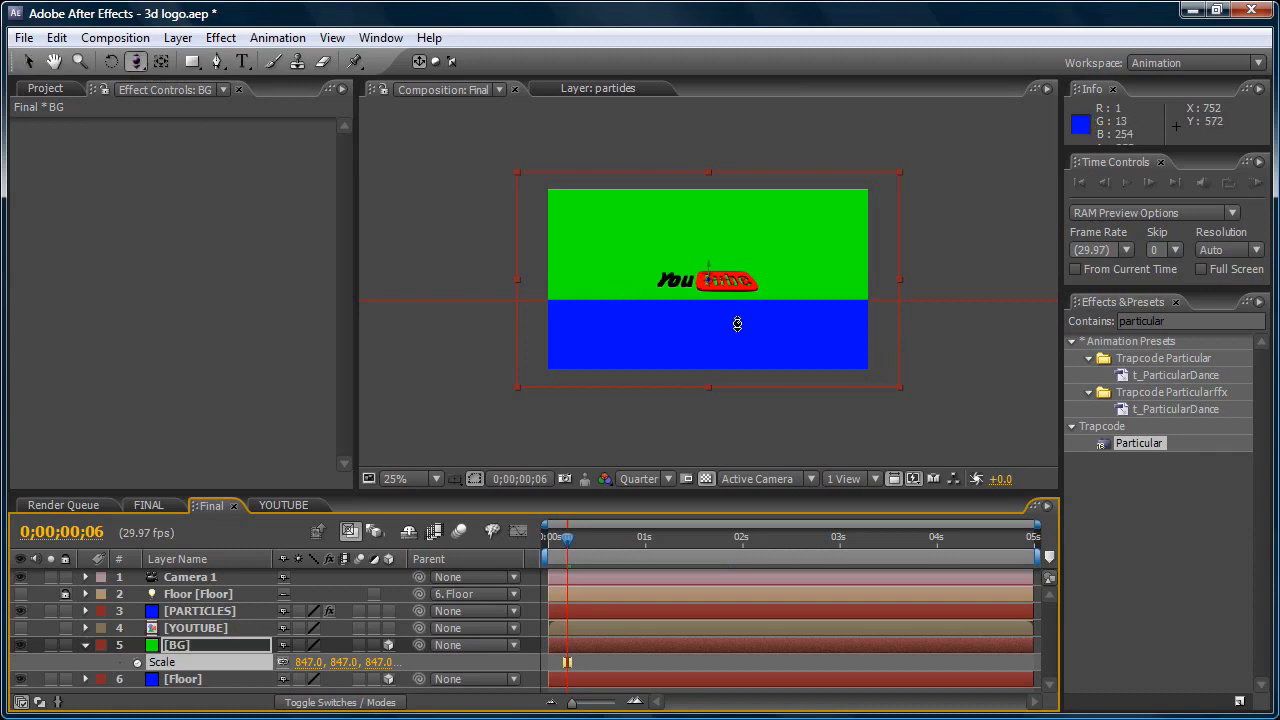
{"action": "left_click_drag", "start_coordinate": [737, 318], "coordinate": [899, 247]}
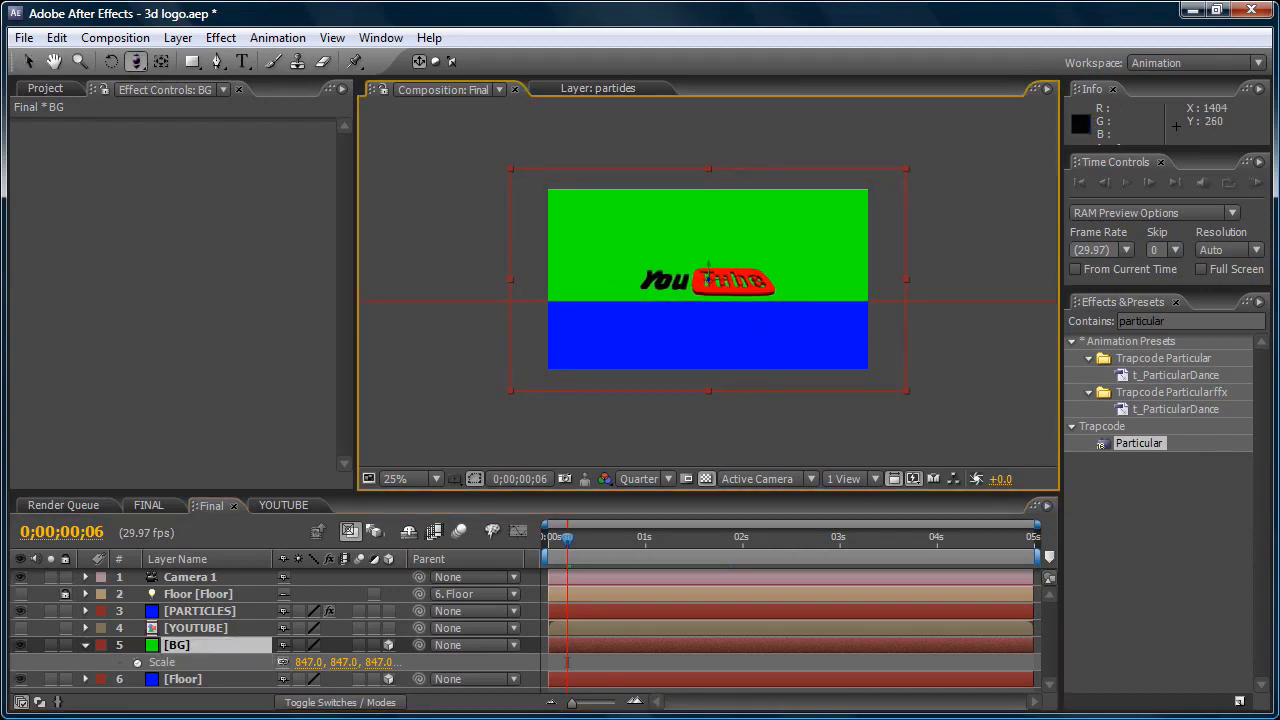
{"action": "left_click", "coordinate": [1256, 184]}
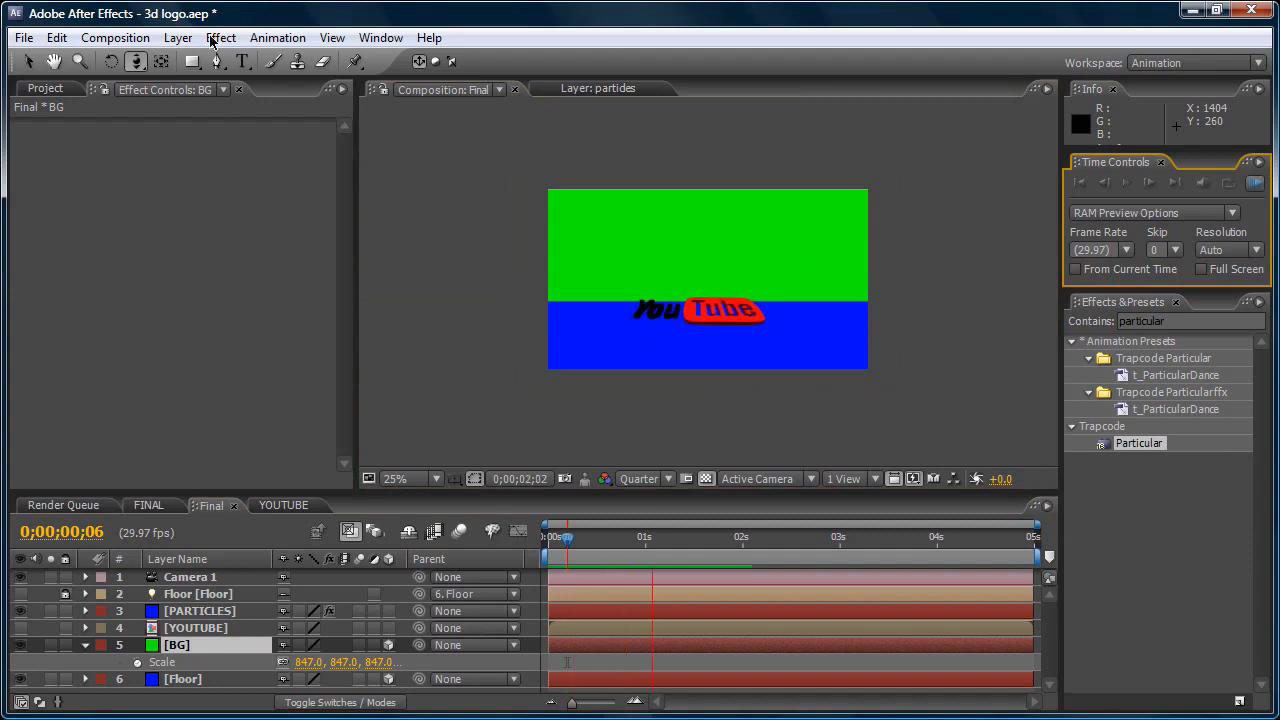
{"action": "left_click", "coordinate": [136, 61]}
{"action": "left_click", "coordinate": [708, 281]}
{"action": "left_click_drag", "start_coordinate": [708, 281], "coordinate": [743, 270]}
{"action": "left_click", "coordinate": [1256, 184]}
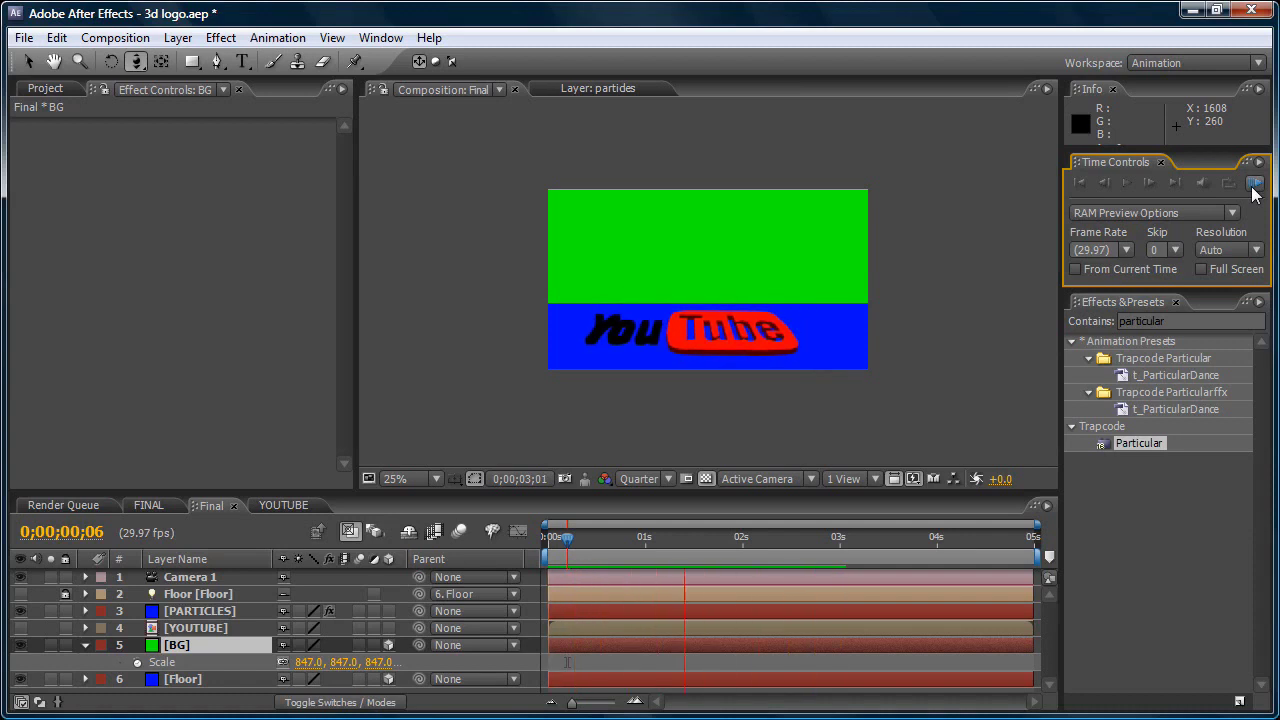
{"action": "left_click", "coordinate": [626, 323]}
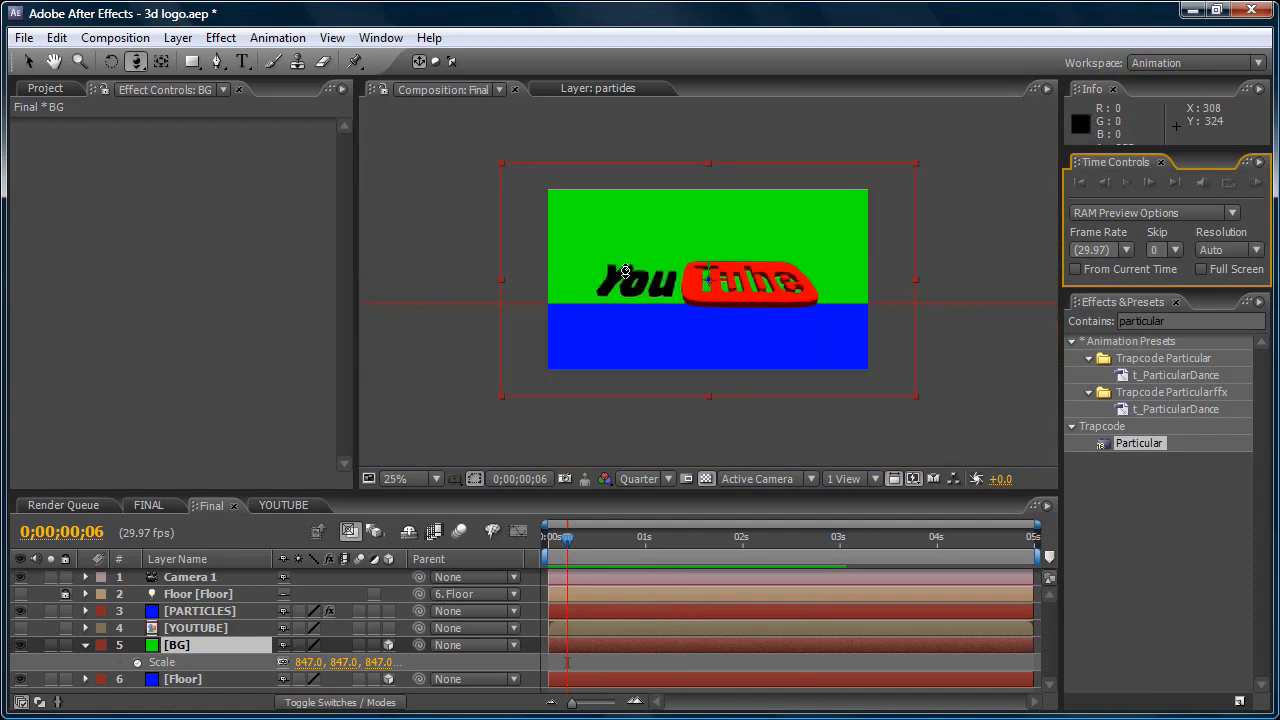
{"action": "left_click", "coordinate": [82, 653]}
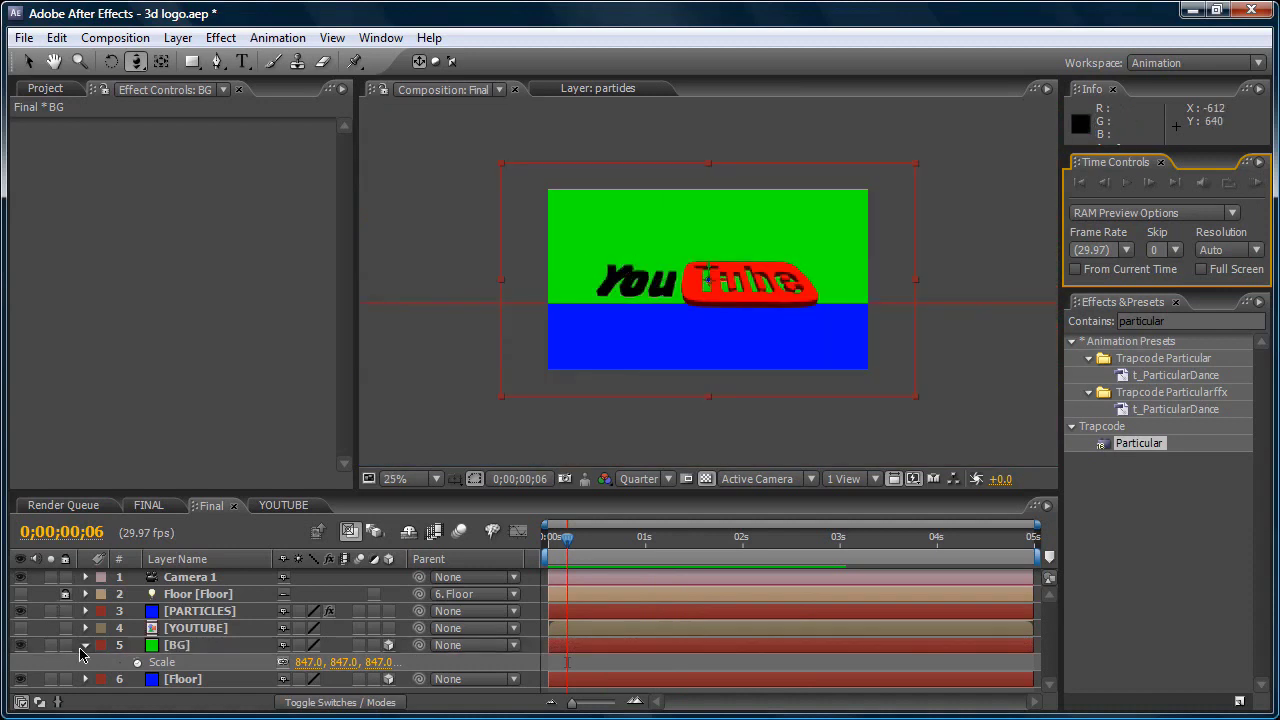
{"action": "left_click", "coordinate": [85, 645]}
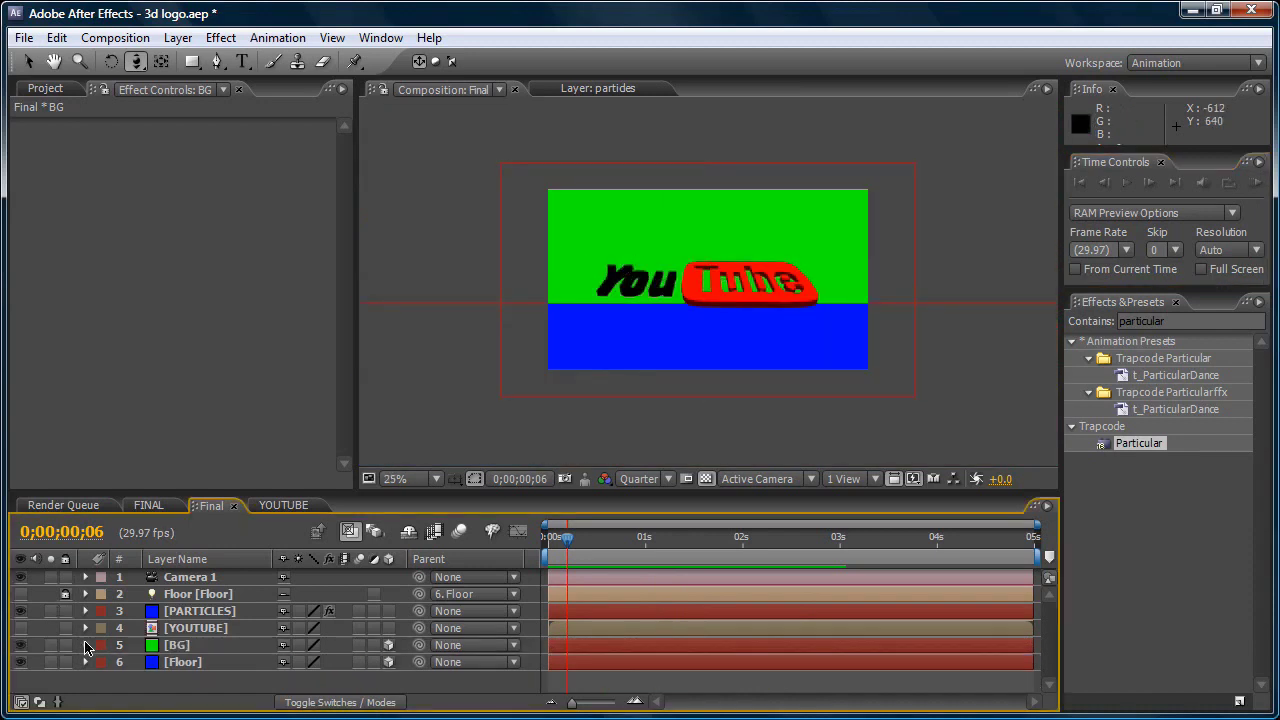
- Add a Ramp effect to the Floor layer with a dark blue start colour
{"action": "left_click", "coordinate": [205, 662]}
{"action": "left_click", "coordinate": [222, 37]}
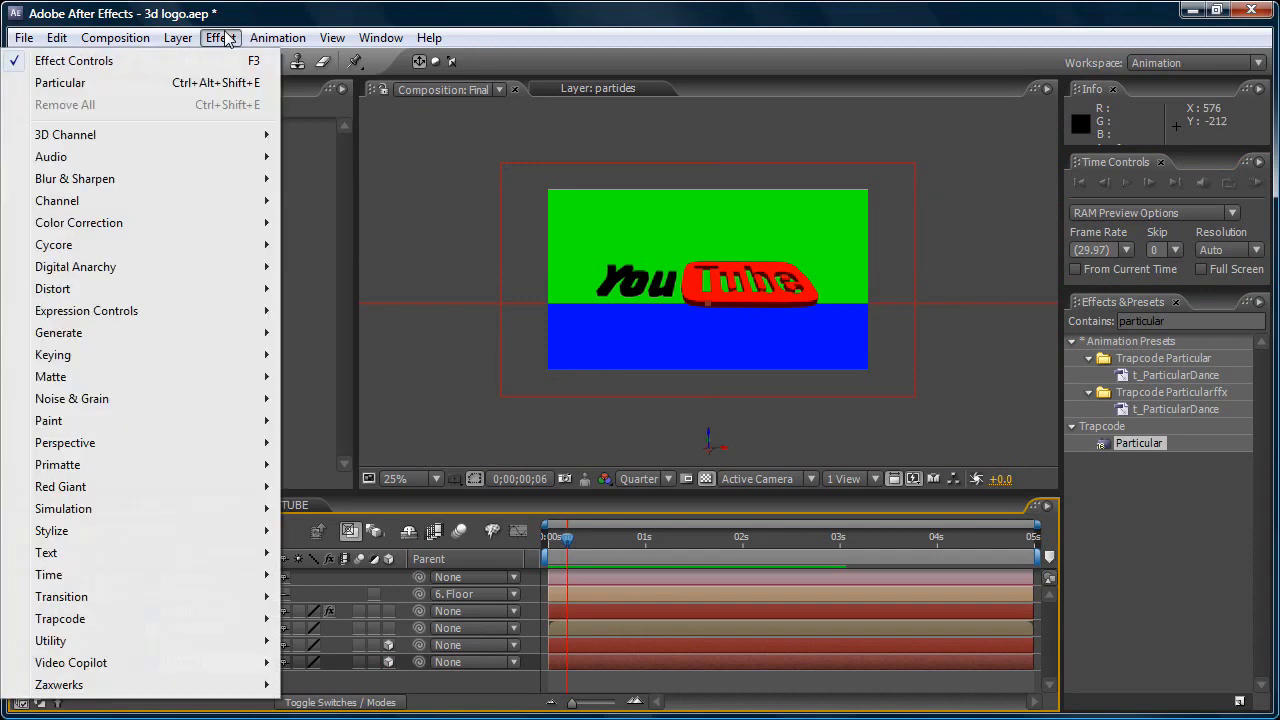
{"action": "mouse_move", "coordinate": [190, 336]}
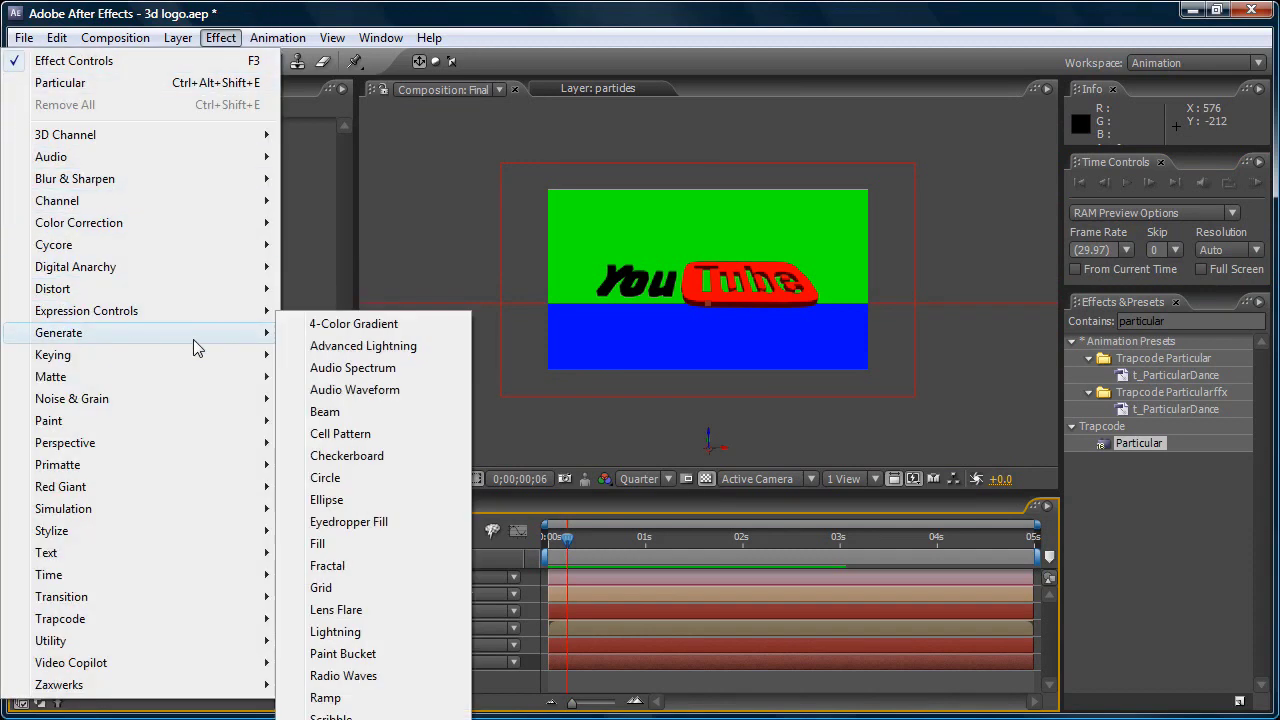
{"action": "left_click", "coordinate": [335, 697]}
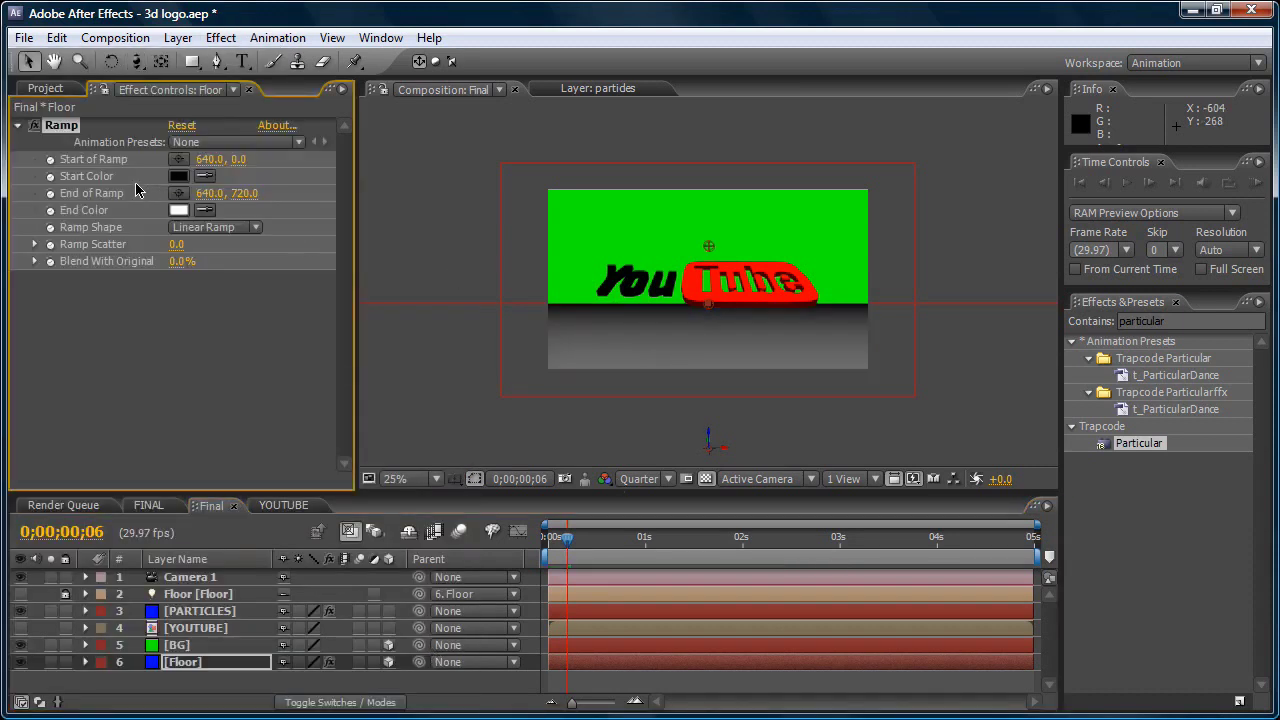
{"action": "left_click", "coordinate": [177, 177]}
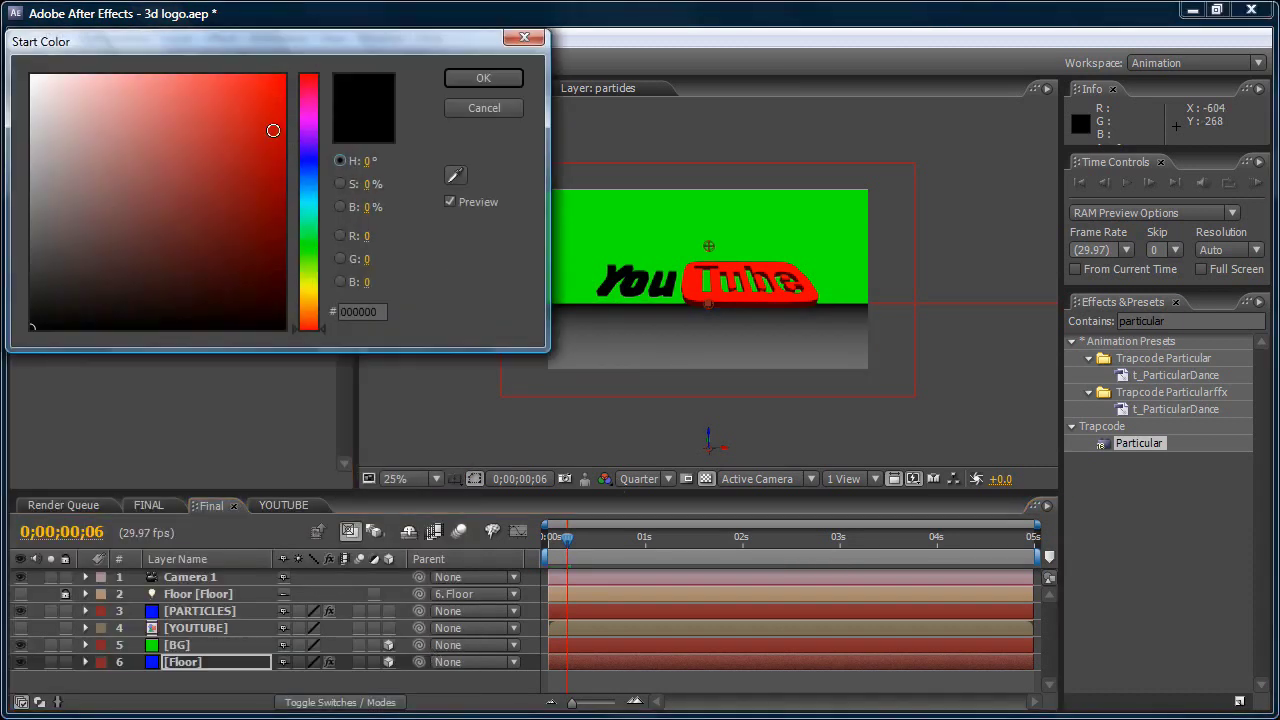
{"action": "left_click", "coordinate": [312, 156]}
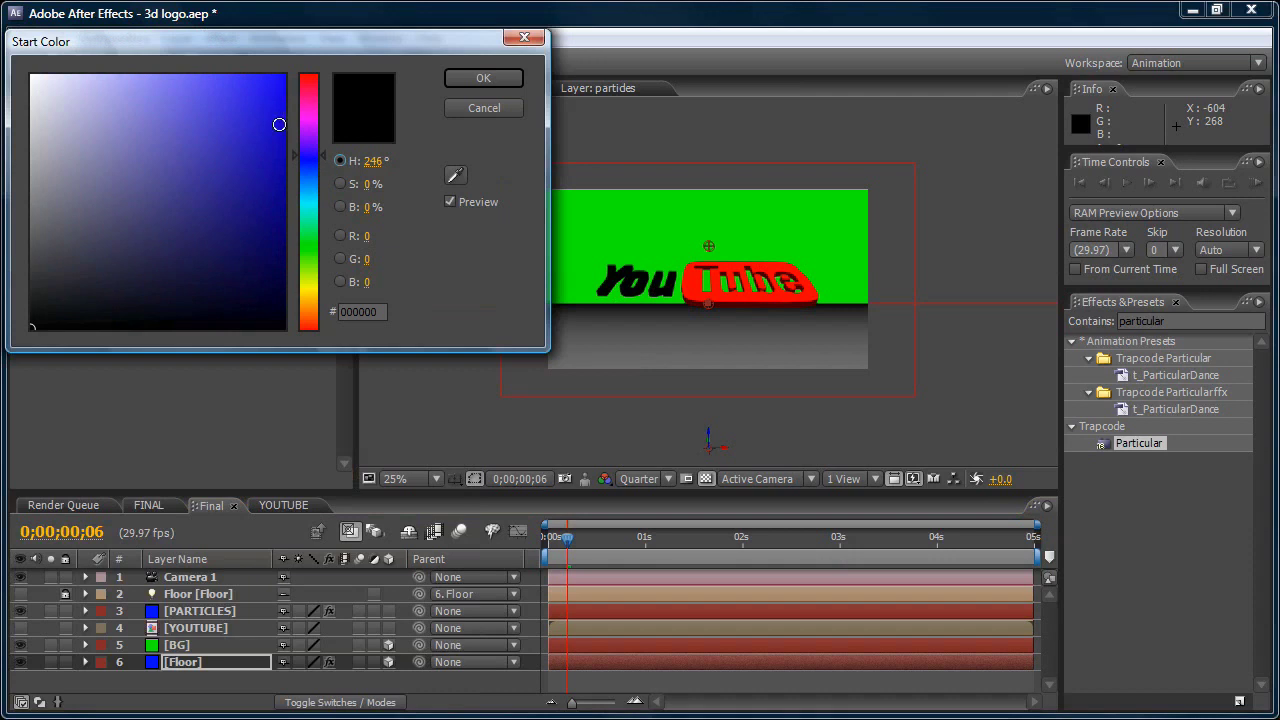
{"action": "left_click_drag", "start_coordinate": [279, 140], "coordinate": [274, 200]}
{"action": "left_click", "coordinate": [460, 82]}
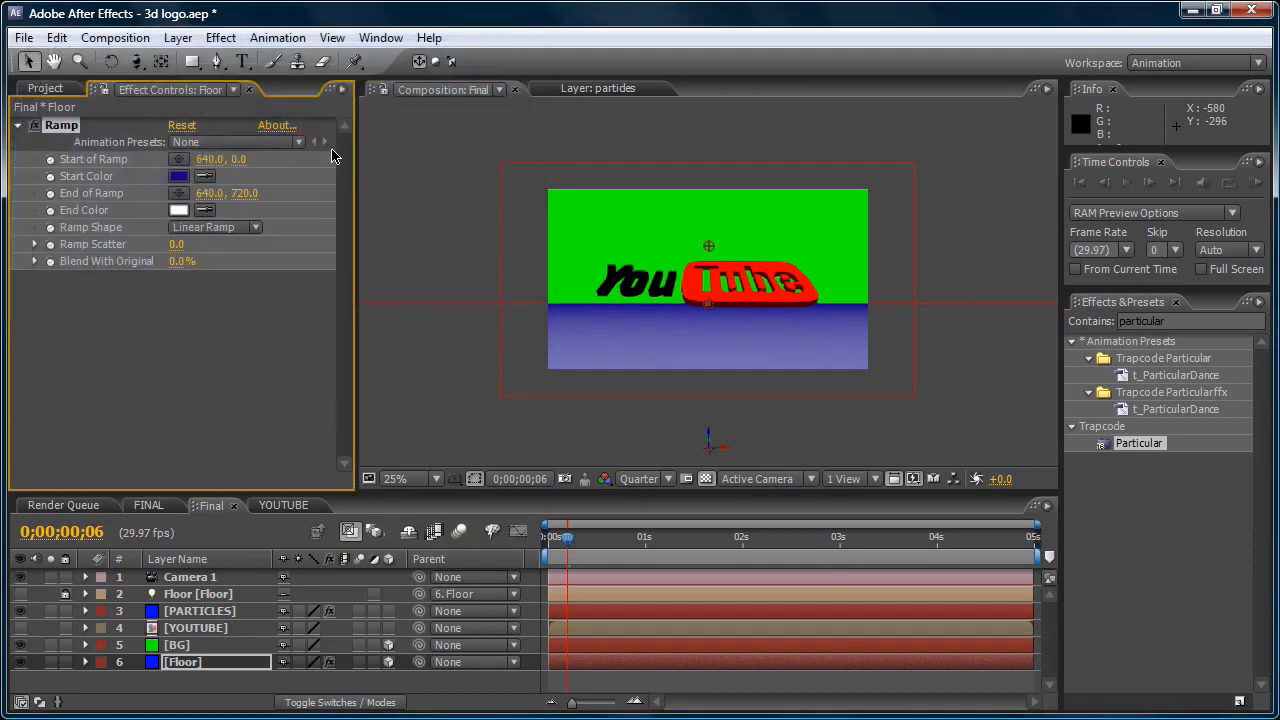
- Give the Floor ramp a black end colour and a Radial Ramp shape
{"action": "left_click", "coordinate": [179, 212]}
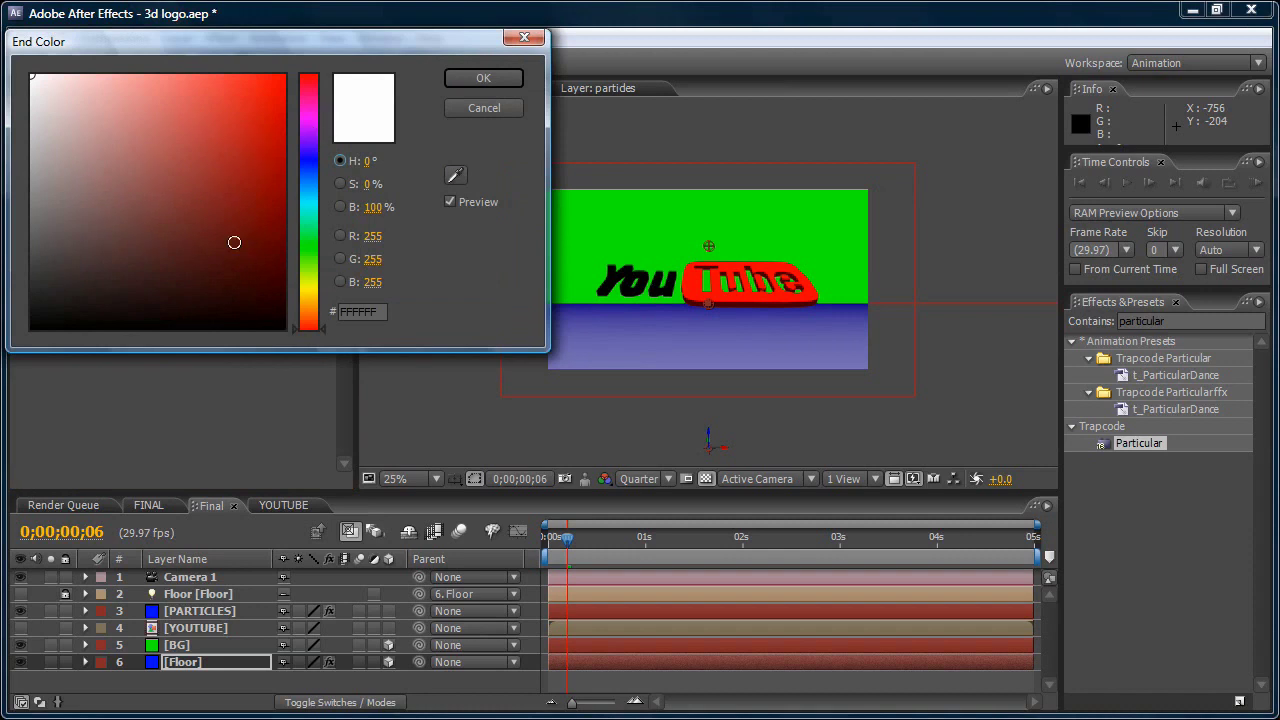
{"action": "left_click_drag", "start_coordinate": [275, 329], "coordinate": [297, 338]}
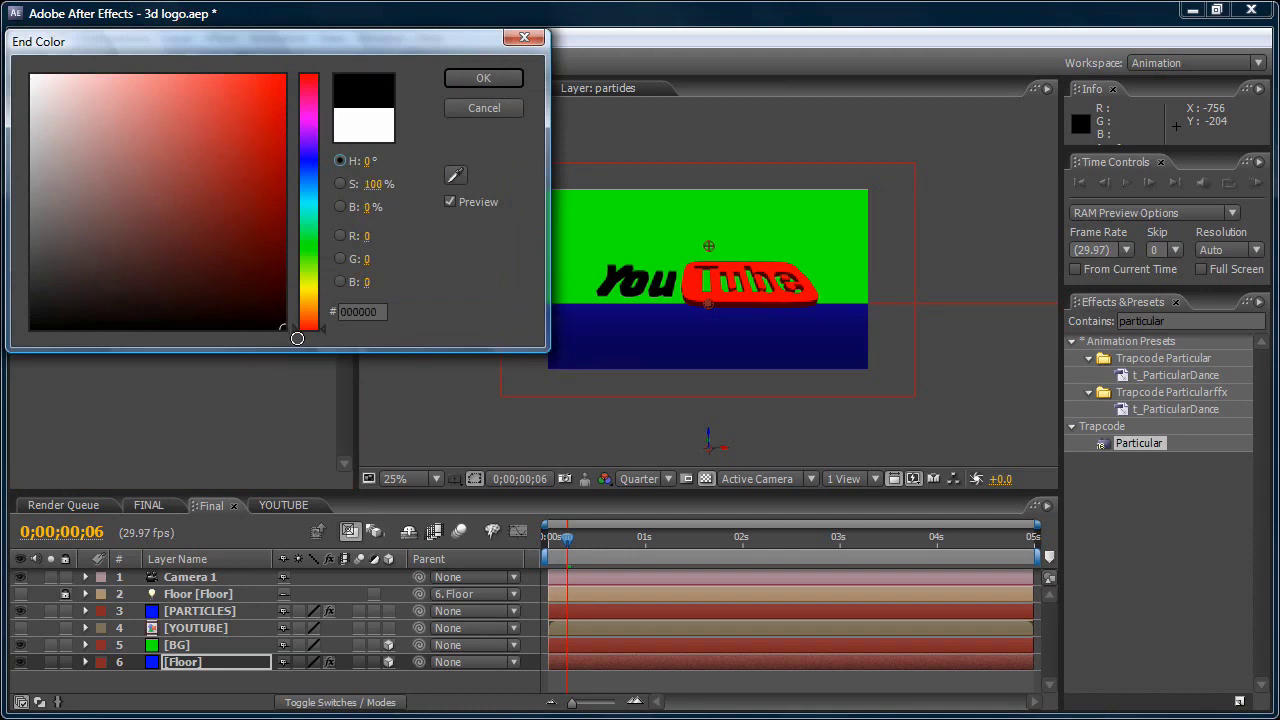
{"action": "left_click", "coordinate": [483, 78]}
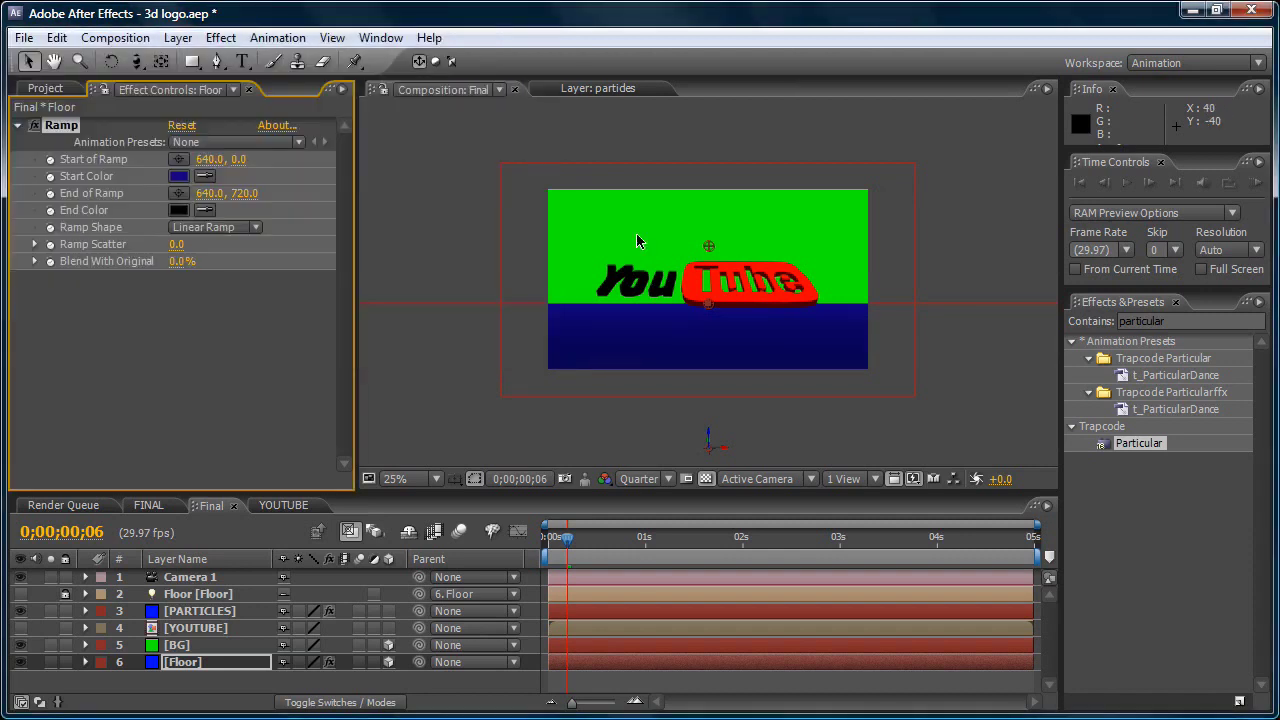
{"action": "left_click", "coordinate": [224, 230]}
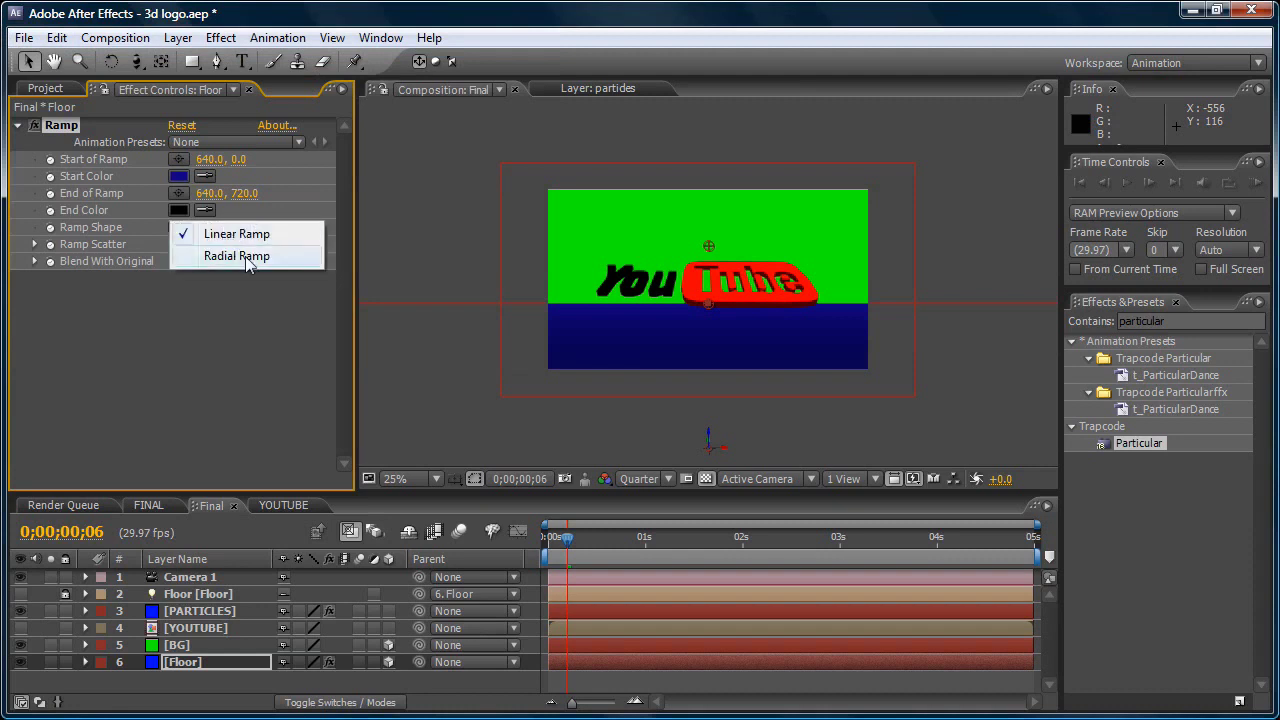
{"action": "left_click", "coordinate": [249, 262]}
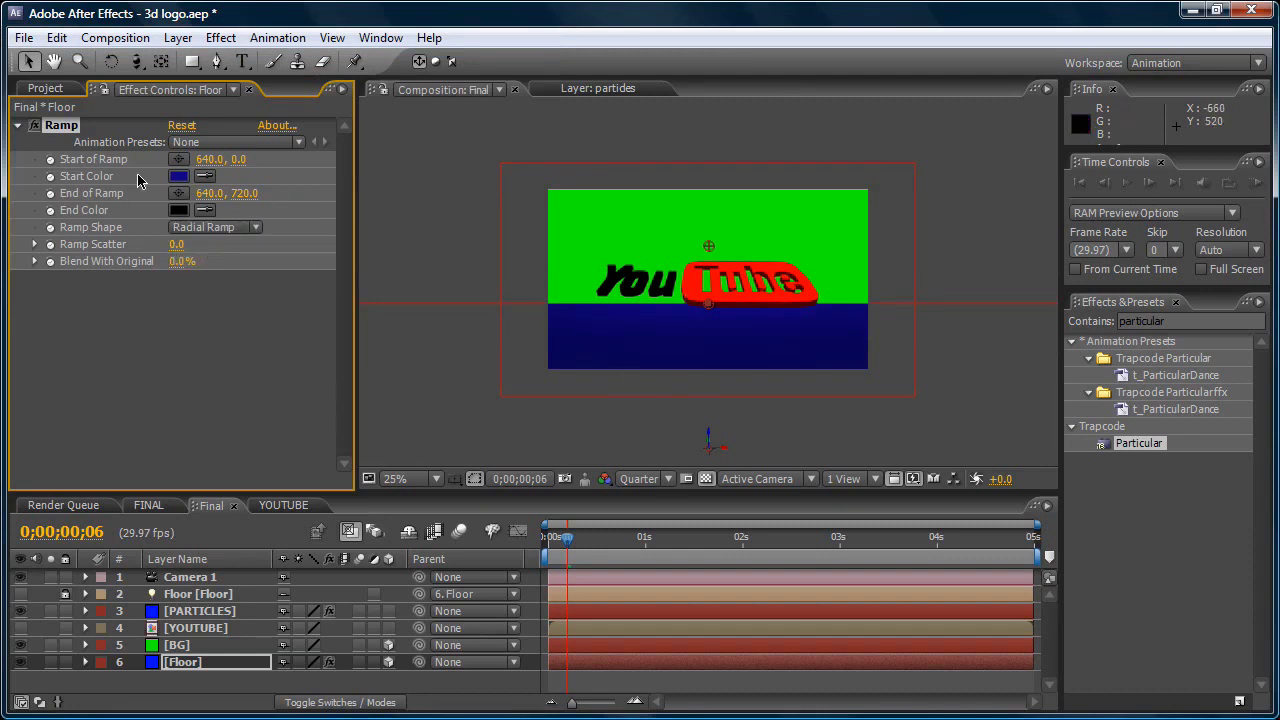
- Place the Floor ramp's start point at 595, 239 and end point at 740.1, 299.6
{"action": "left_click", "coordinate": [176, 162]}
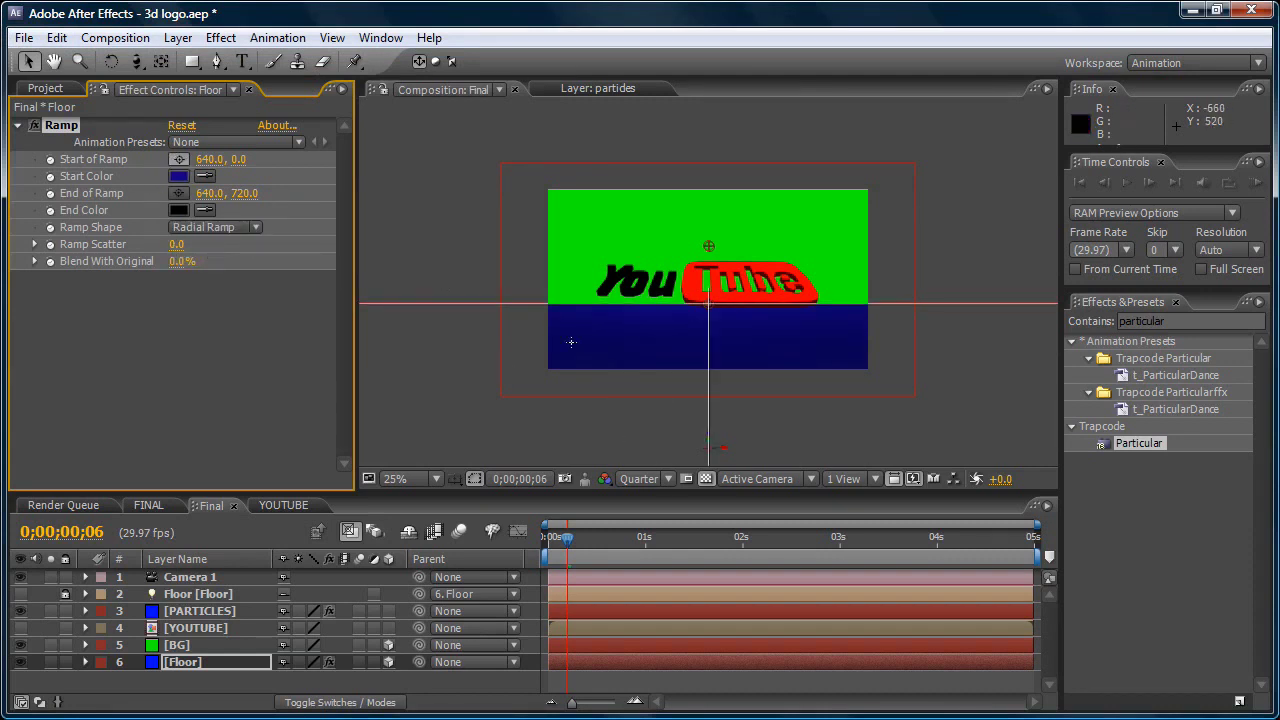
{"action": "left_click", "coordinate": [631, 341]}
{"action": "key", "text": "comma"}
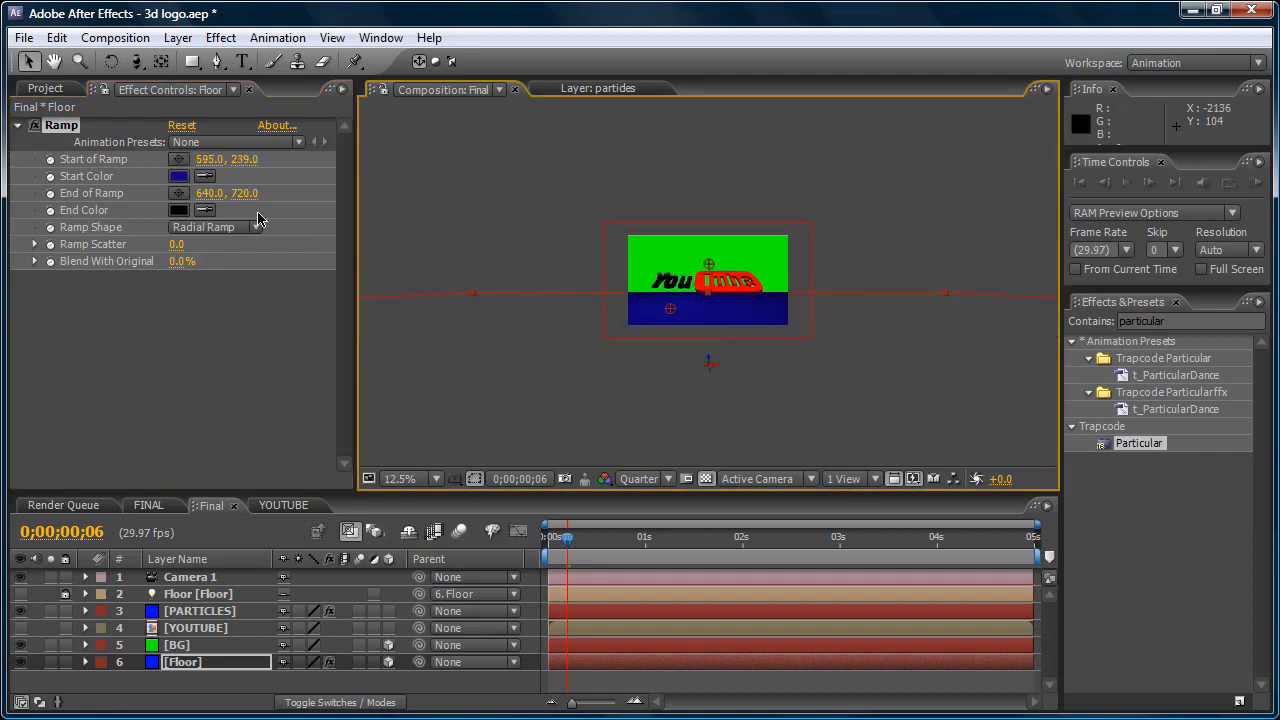
{"action": "left_click", "coordinate": [179, 193]}
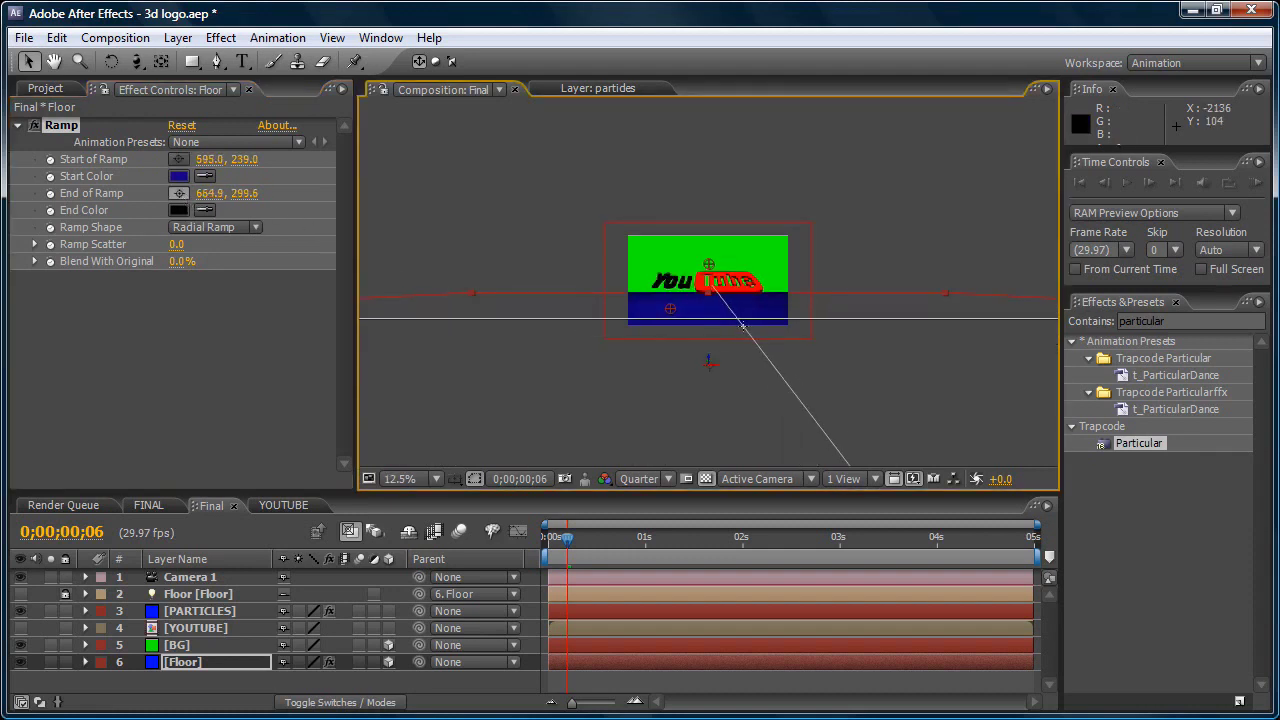
{"action": "left_click", "coordinate": [751, 323]}
{"action": "key", "text": "period"}
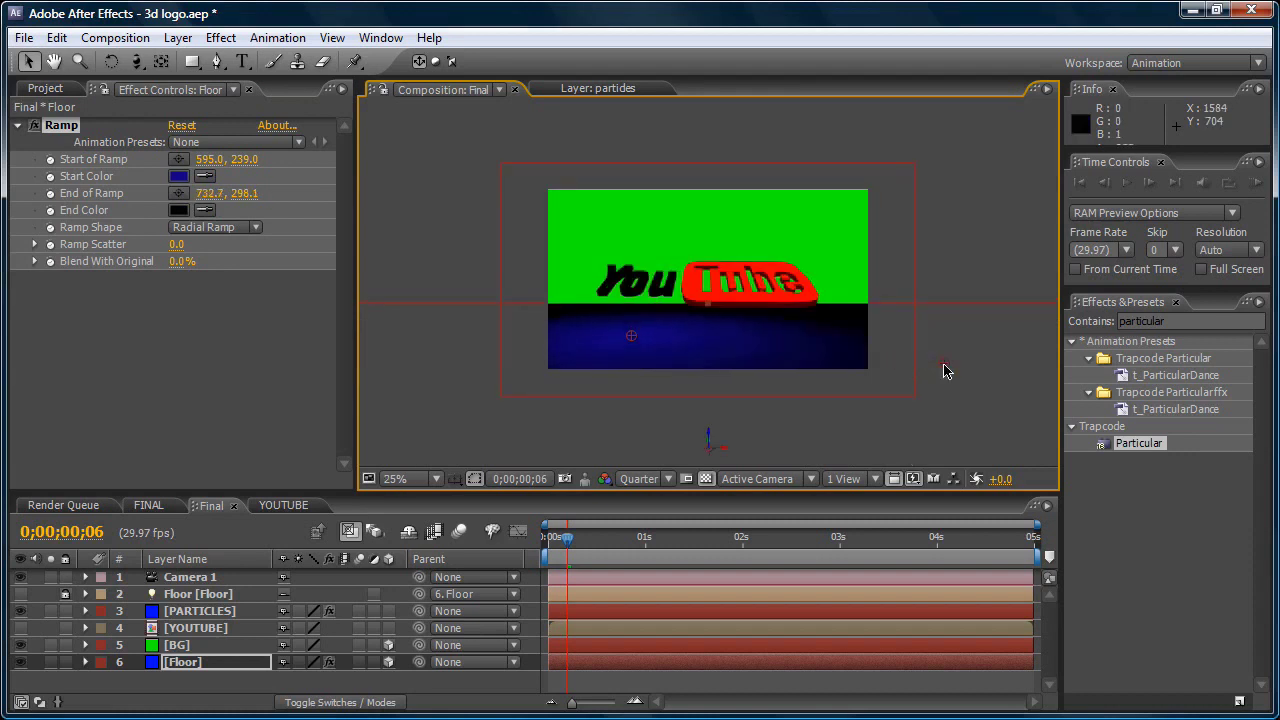
{"action": "key", "text": "period"}
{"action": "key", "text": "period"}
{"action": "key", "text": "period"}
{"action": "key", "text": "comma"}
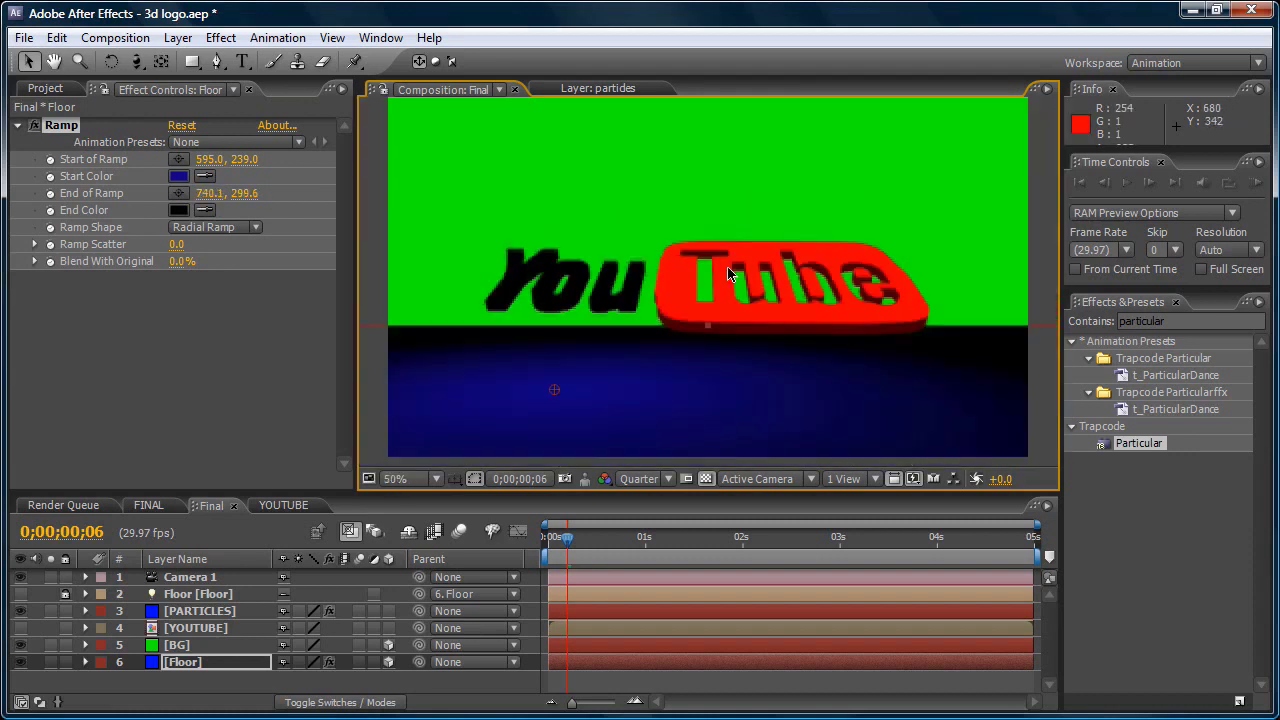
{"action": "key", "text": "comma"}
{"action": "key", "text": "comma"}
{"action": "key", "text": "comma"}
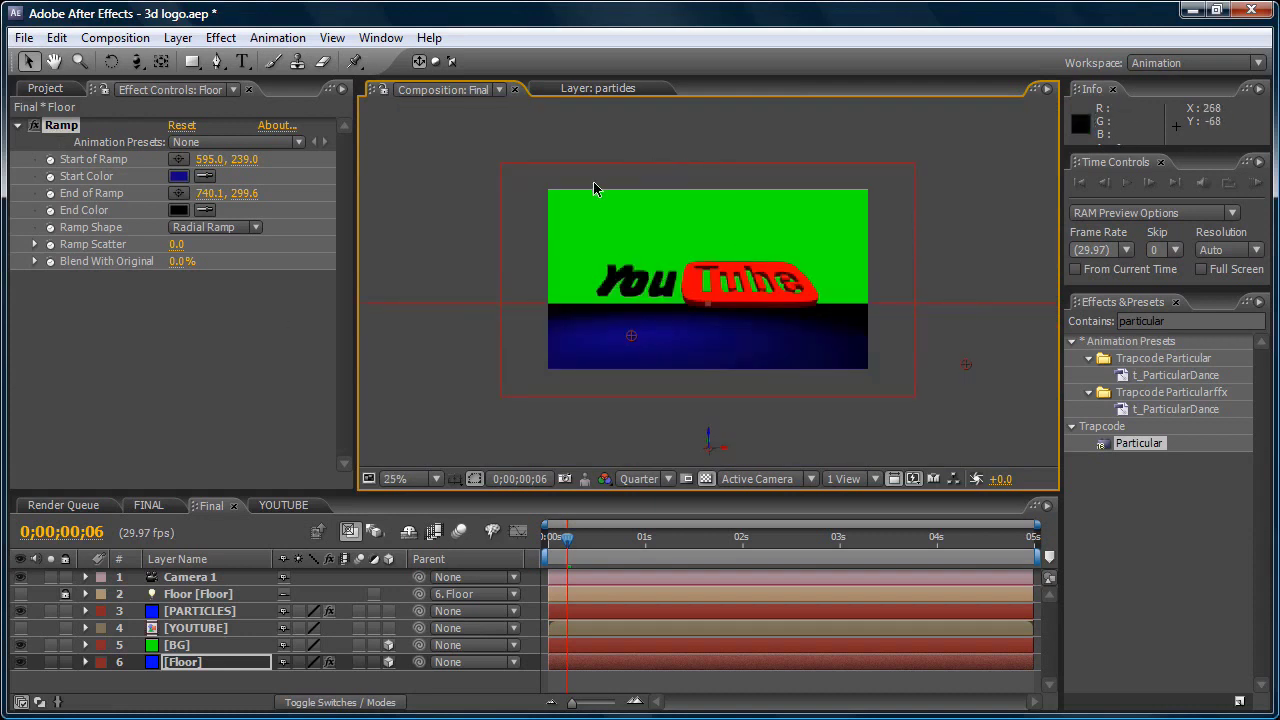
- Add a Ramp effect to the BG layer with a dark blue start colour
{"action": "left_click", "coordinate": [176, 646]}
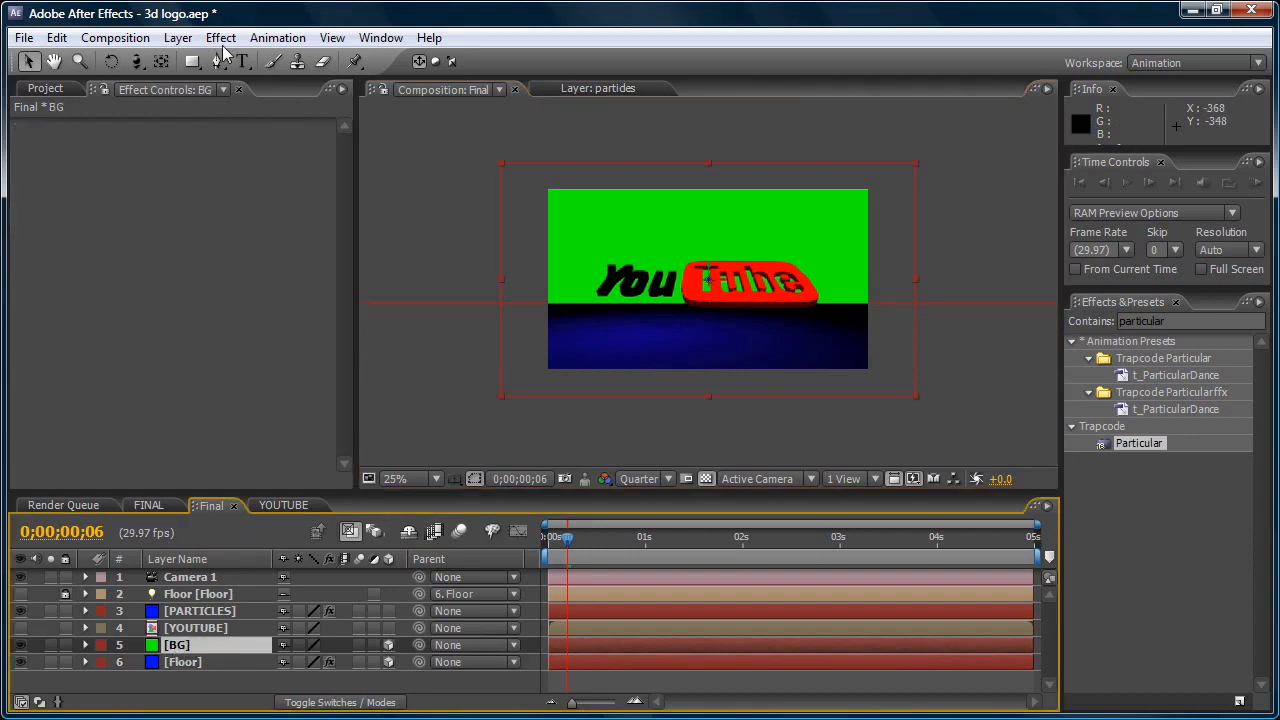
{"action": "left_click", "coordinate": [221, 40]}
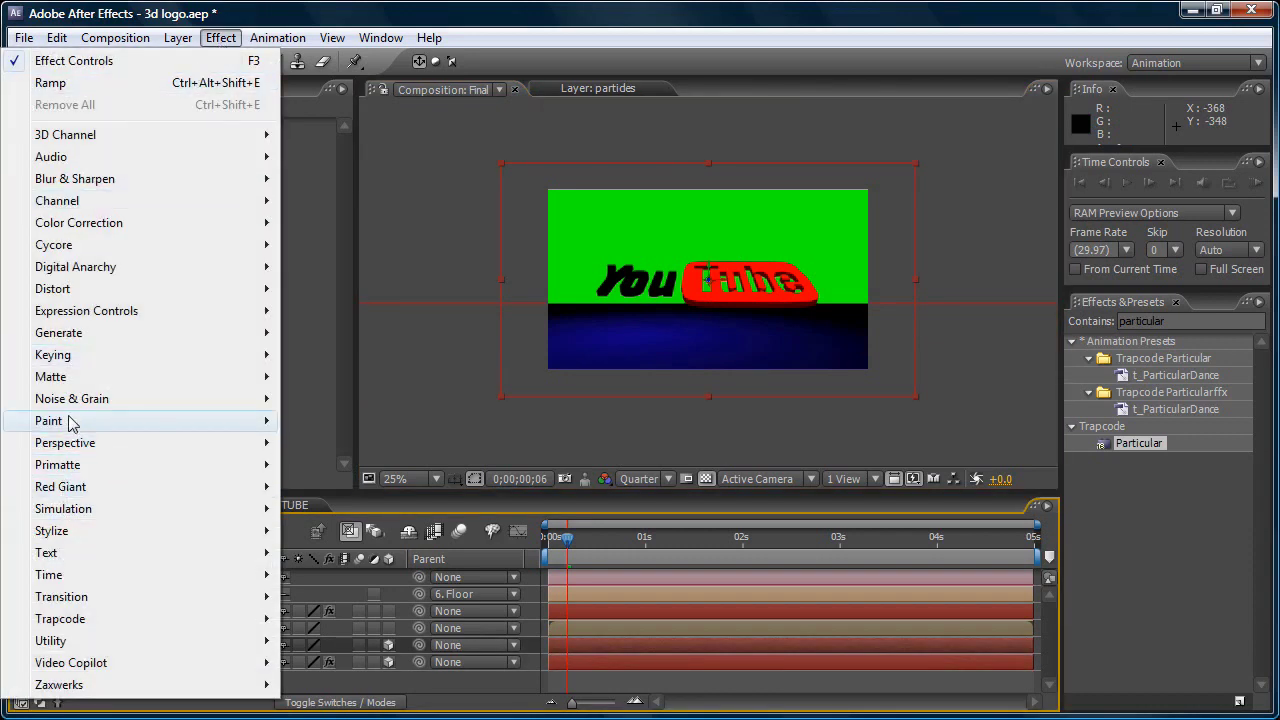
{"action": "mouse_move", "coordinate": [85, 334]}
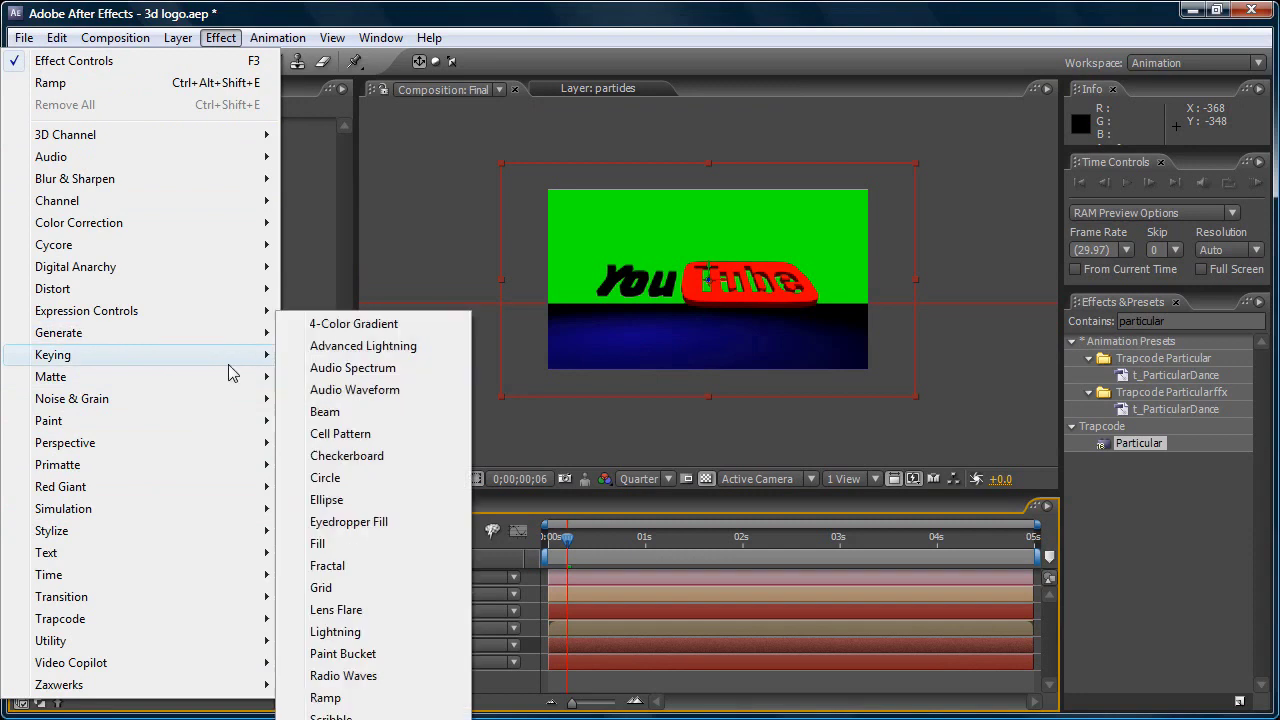
{"action": "left_click", "coordinate": [335, 697]}
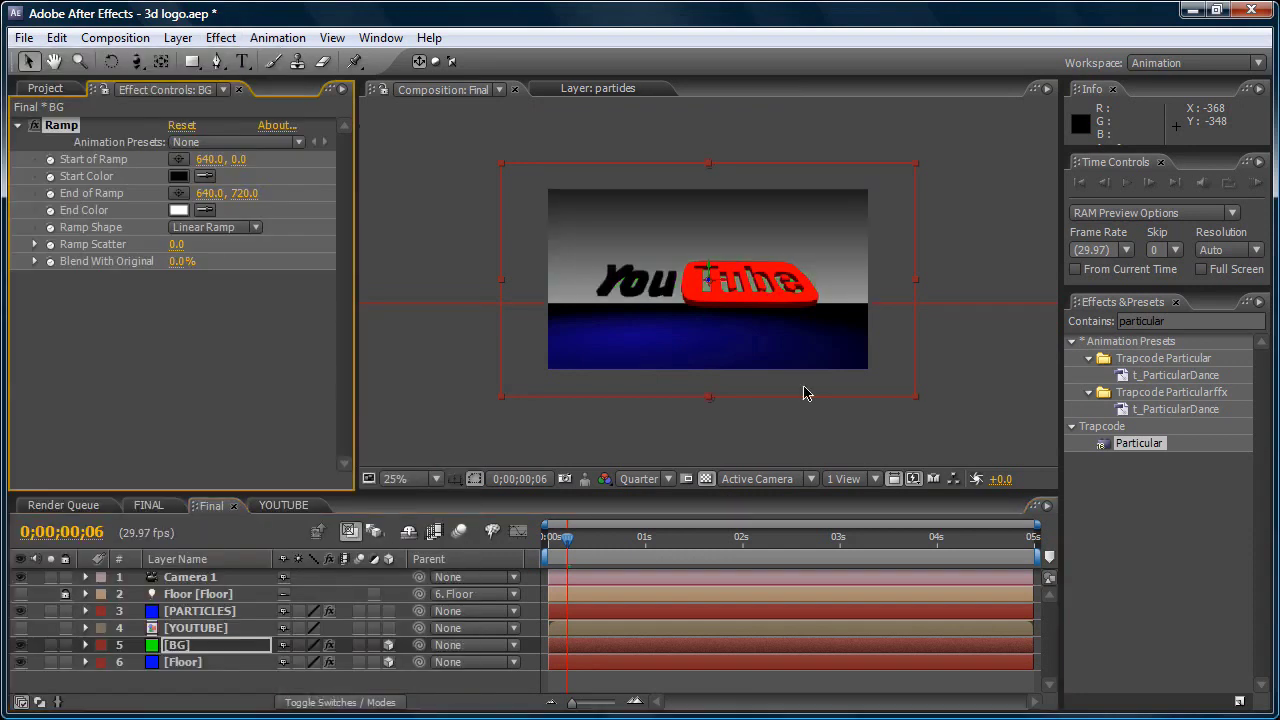
{"action": "left_click", "coordinate": [175, 177]}
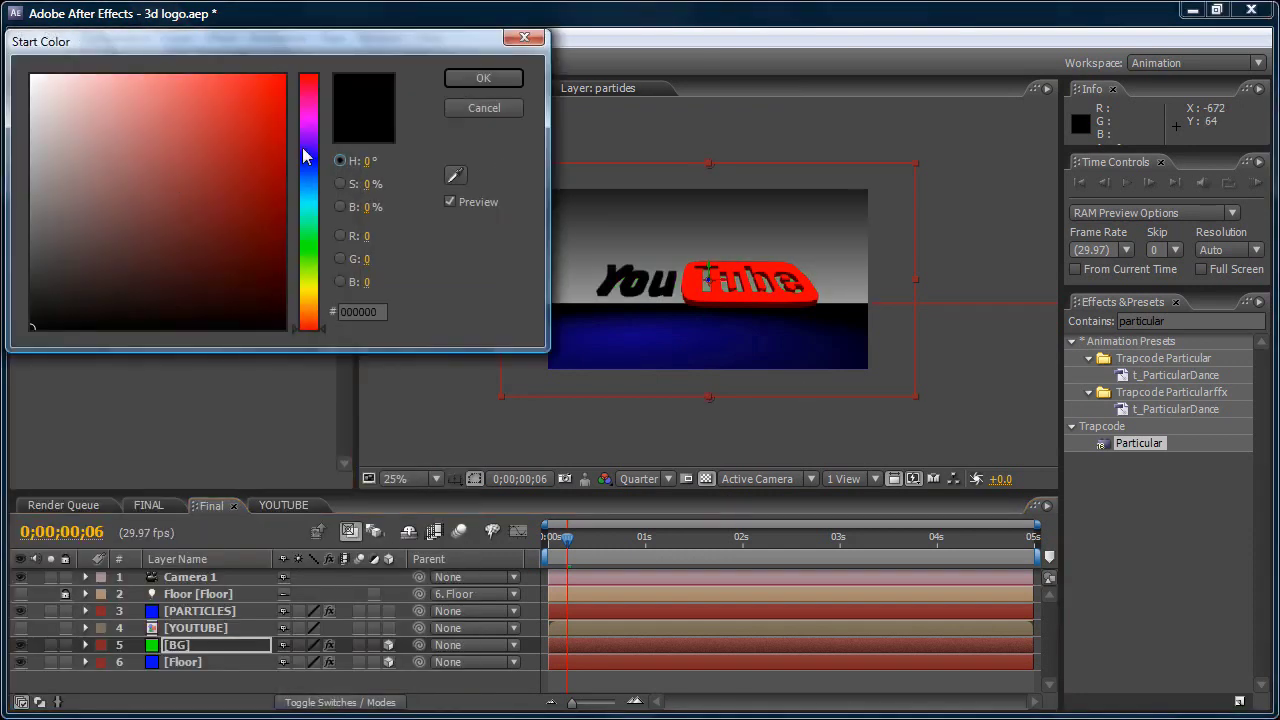
{"action": "left_click_drag", "start_coordinate": [304, 149], "coordinate": [271, 253]}
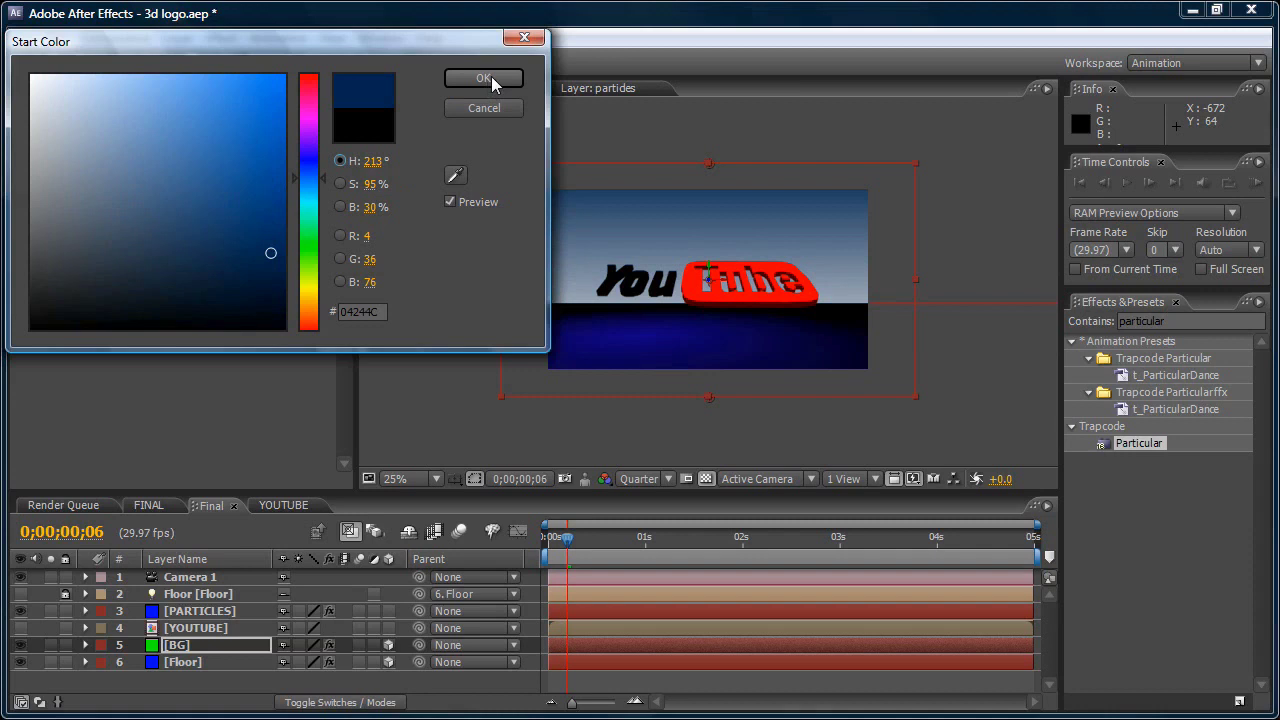
{"action": "left_click_drag", "start_coordinate": [271, 251], "coordinate": [276, 257]}
{"action": "left_click", "coordinate": [485, 78]}
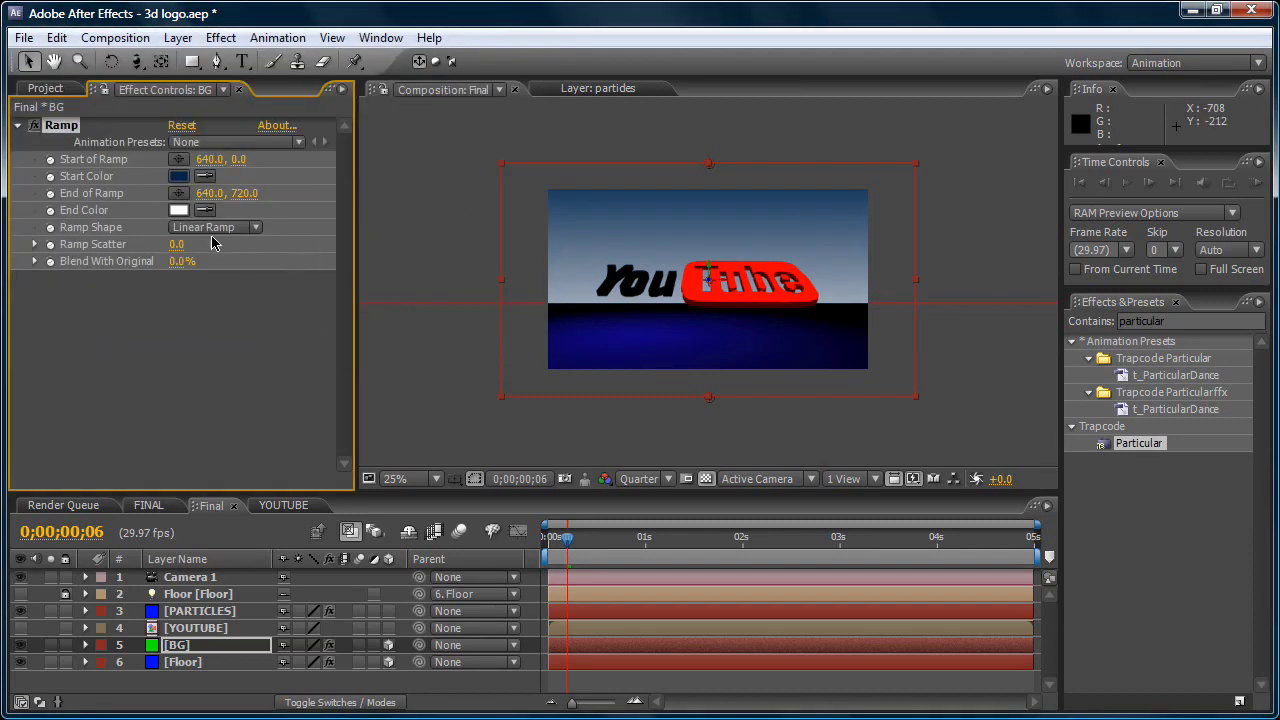
- Give the BG ramp a grey end colour and a Radial Ramp shape
{"action": "left_click", "coordinate": [177, 210]}
{"action": "left_click_drag", "start_coordinate": [46, 165], "coordinate": [40, 198]}
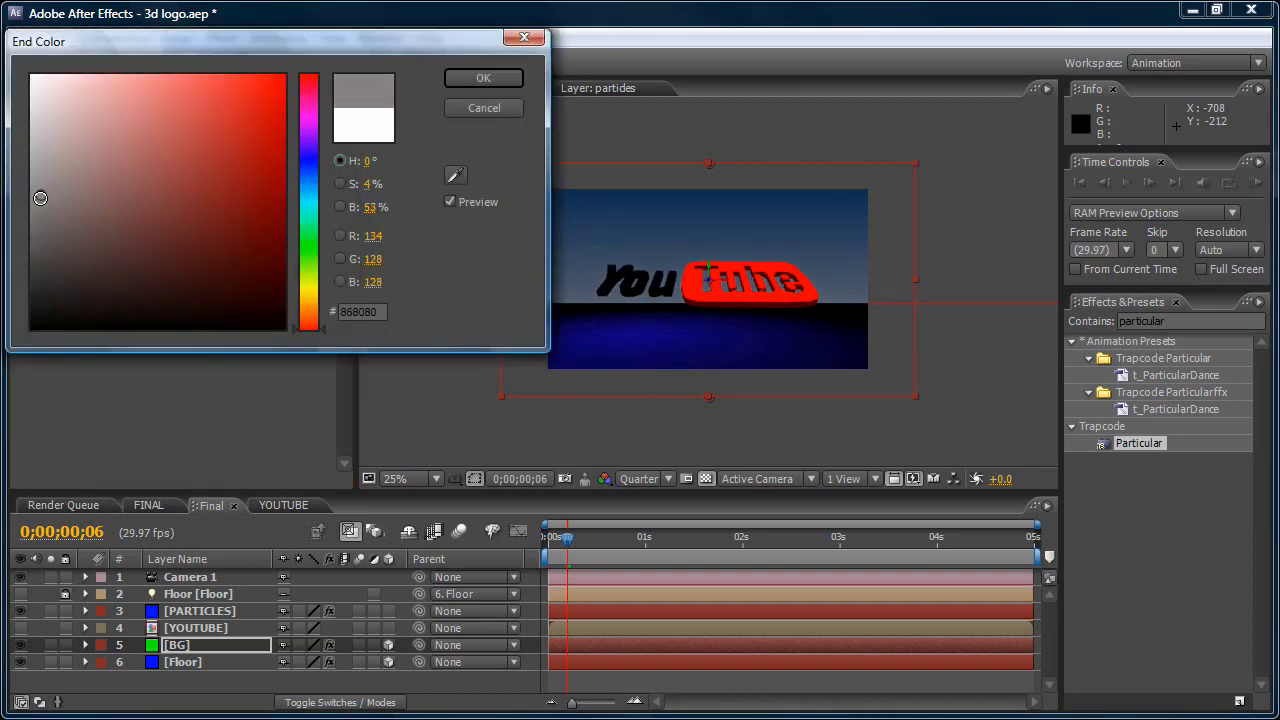
{"action": "left_click", "coordinate": [484, 79]}
{"action": "left_click", "coordinate": [197, 226]}
{"action": "left_click", "coordinate": [215, 261]}
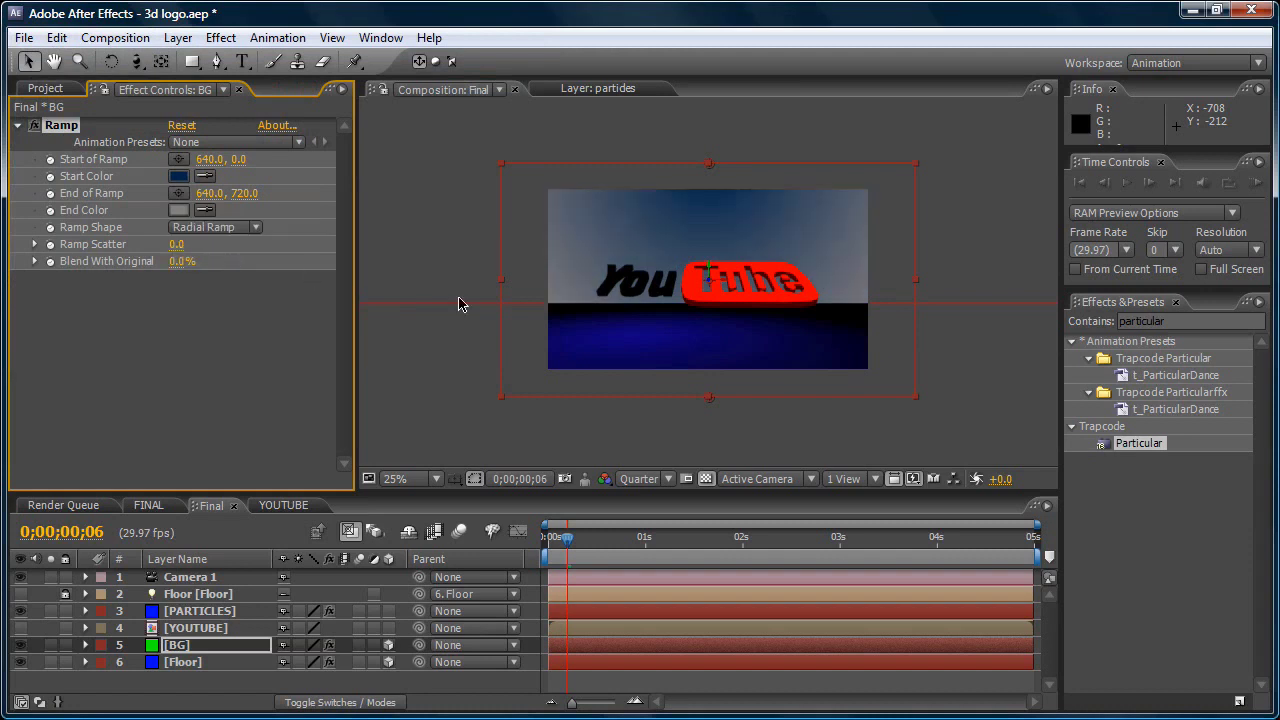
- Place the BG ramp's start at 1026.2, 378.5 and end at -551.7, -193.0
{"action": "left_click", "coordinate": [178, 195]}
{"action": "left_click", "coordinate": [600, 232]}
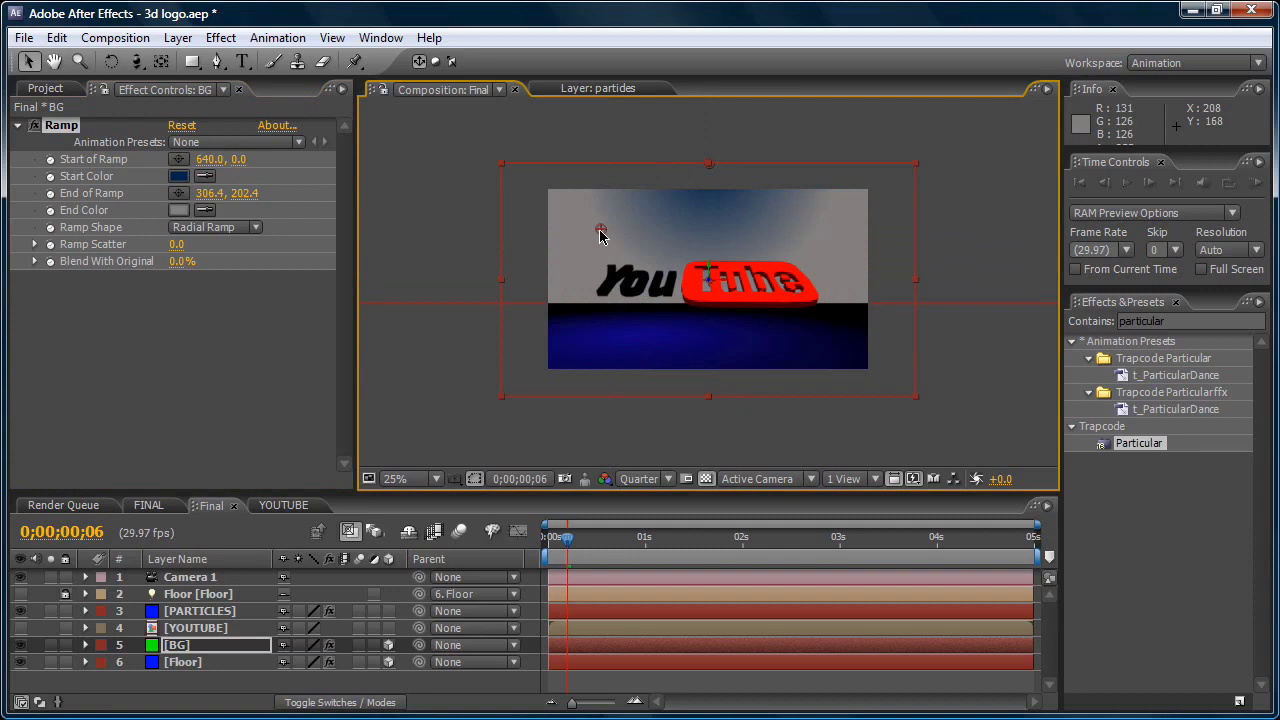
{"action": "left_click", "coordinate": [180, 163]}
{"action": "left_click", "coordinate": [835, 291]}
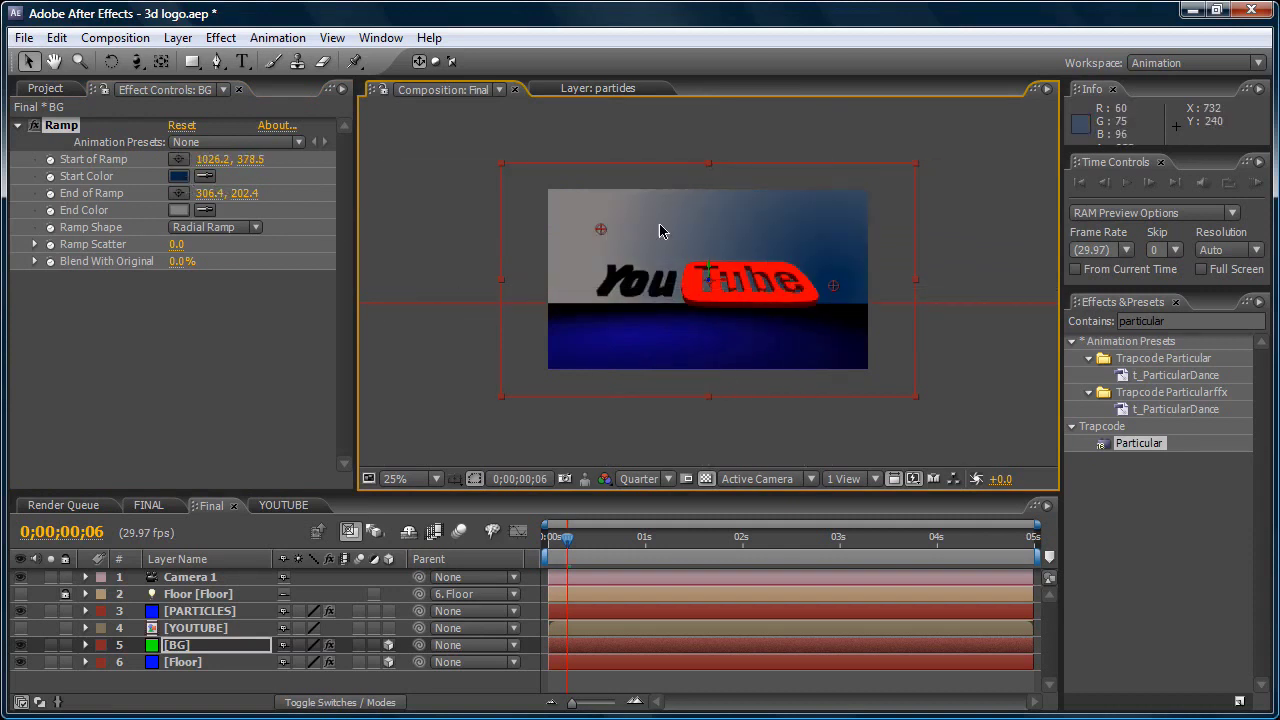
{"action": "left_click_drag", "start_coordinate": [600, 229], "coordinate": [324, 107]}
- Darken the BG ramp's blue start colour and make its end colour black
{"action": "left_click", "coordinate": [976, 250]}
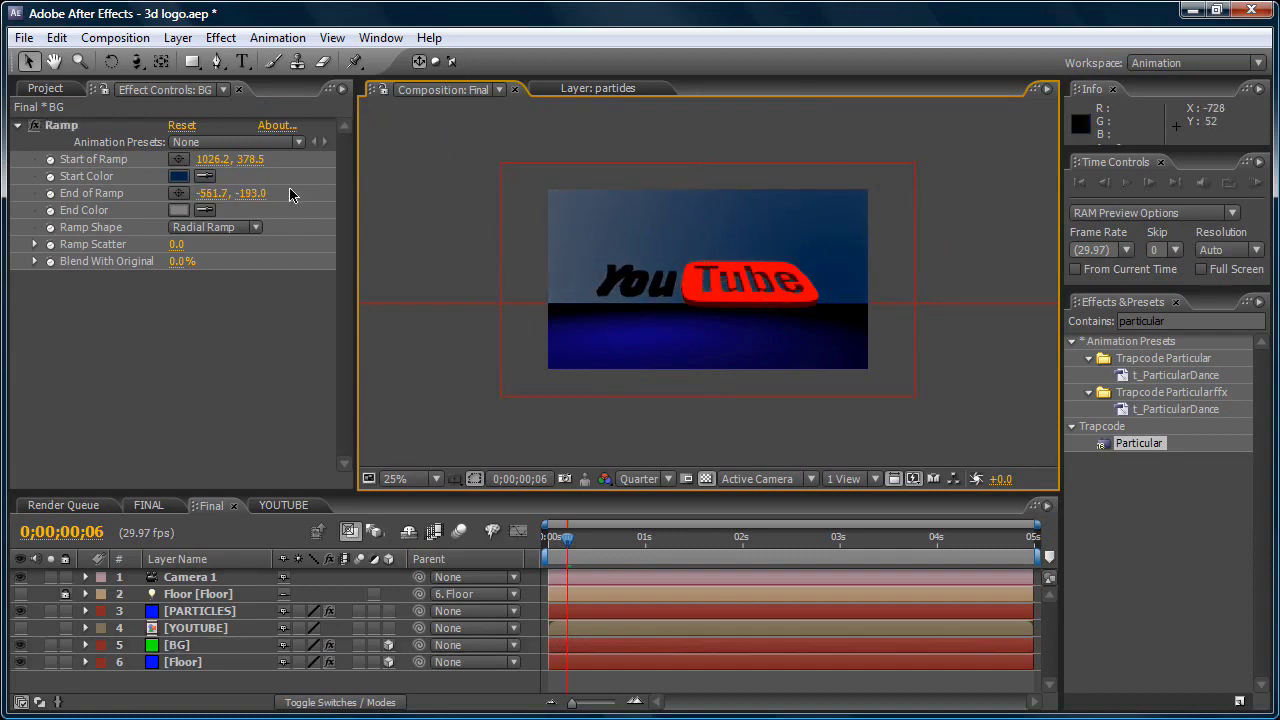
{"action": "left_click", "coordinate": [179, 180]}
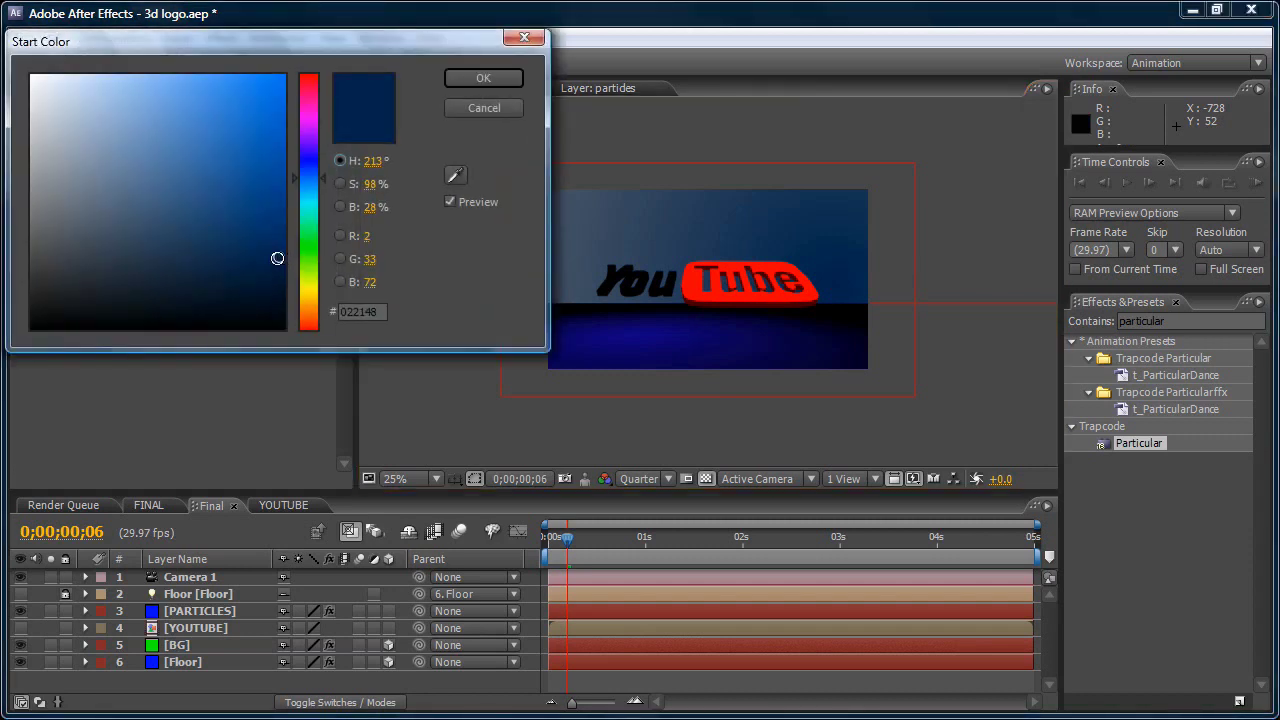
{"action": "left_click_drag", "start_coordinate": [277, 257], "coordinate": [268, 276]}
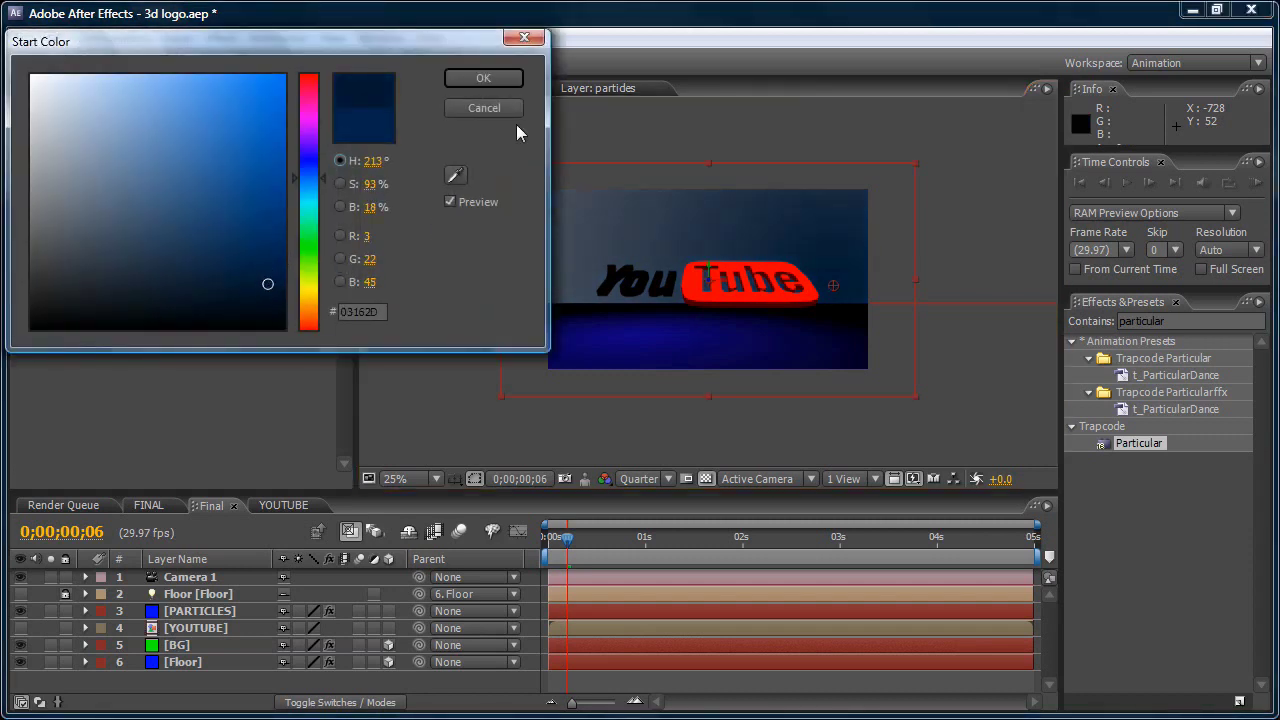
{"action": "left_click", "coordinate": [496, 78]}
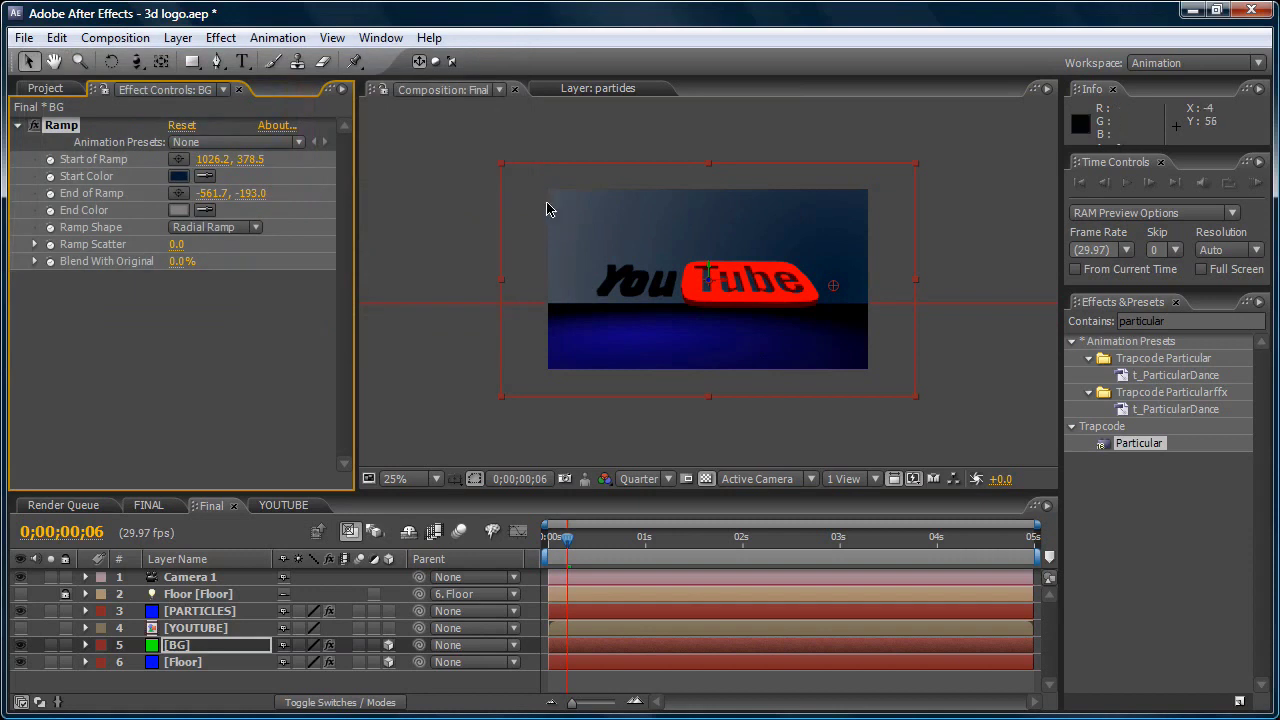
{"action": "left_click", "coordinate": [178, 210]}
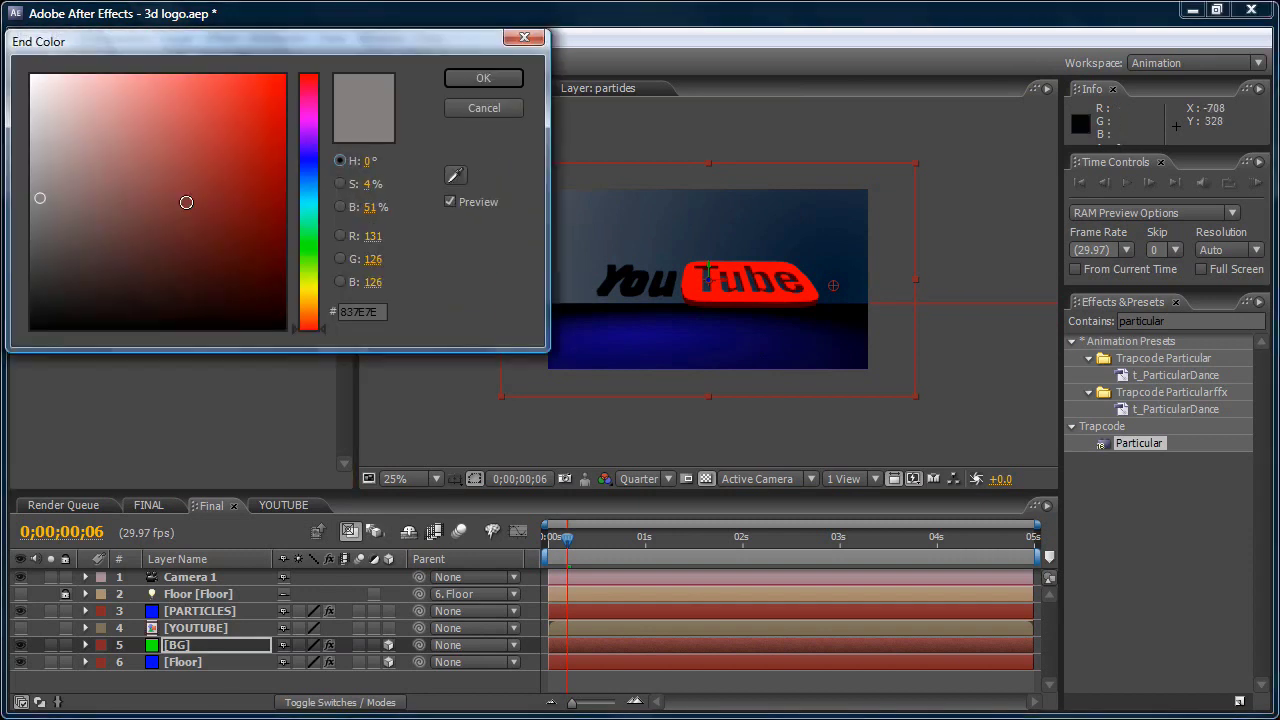
{"action": "left_click_drag", "start_coordinate": [186, 200], "coordinate": [43, 334]}
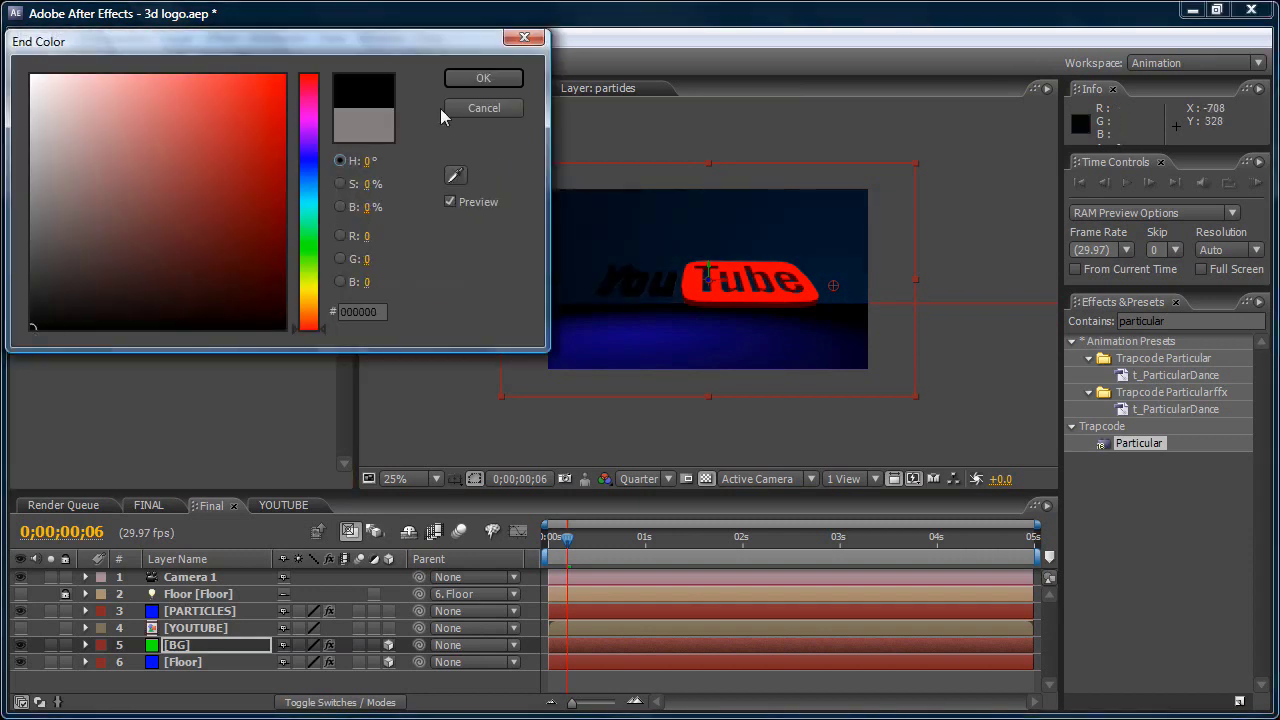
{"action": "left_click", "coordinate": [483, 78]}
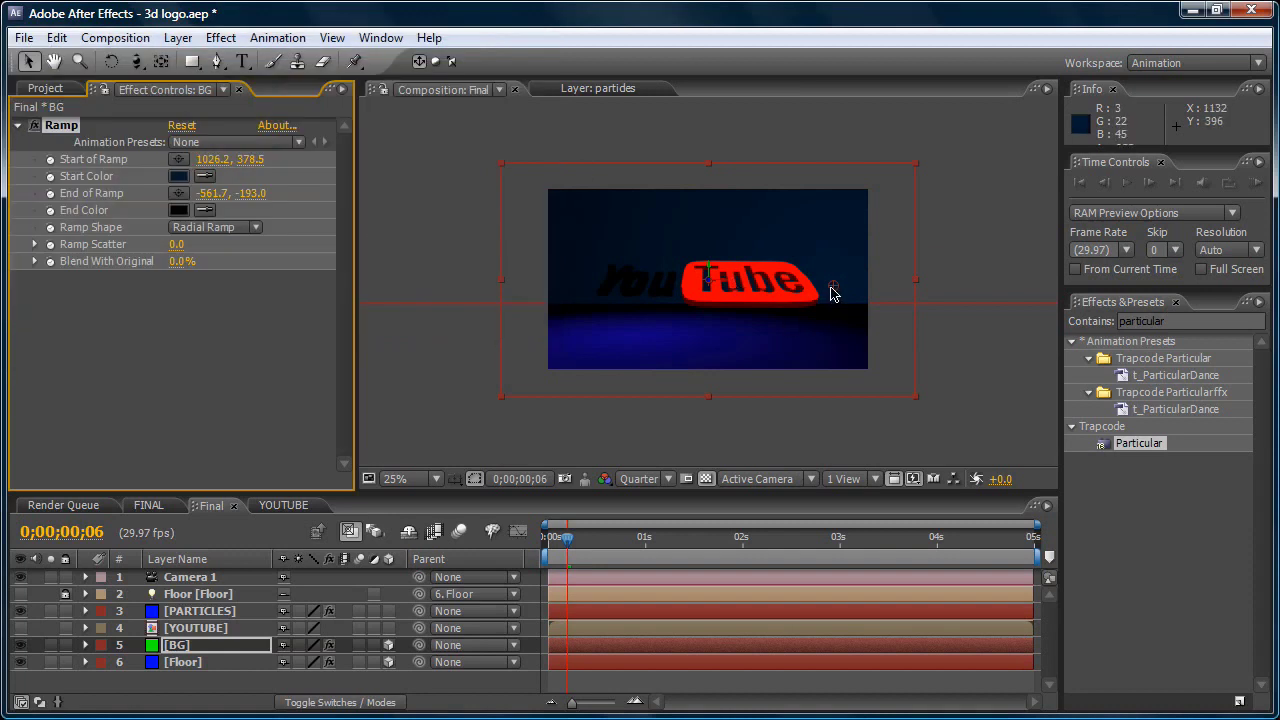
- Shift the gradient centre above the logo's right side and brighten the blue start colour
{"action": "left_click_drag", "start_coordinate": [831, 293], "coordinate": [800, 254]}
{"action": "left_click", "coordinate": [185, 178]}
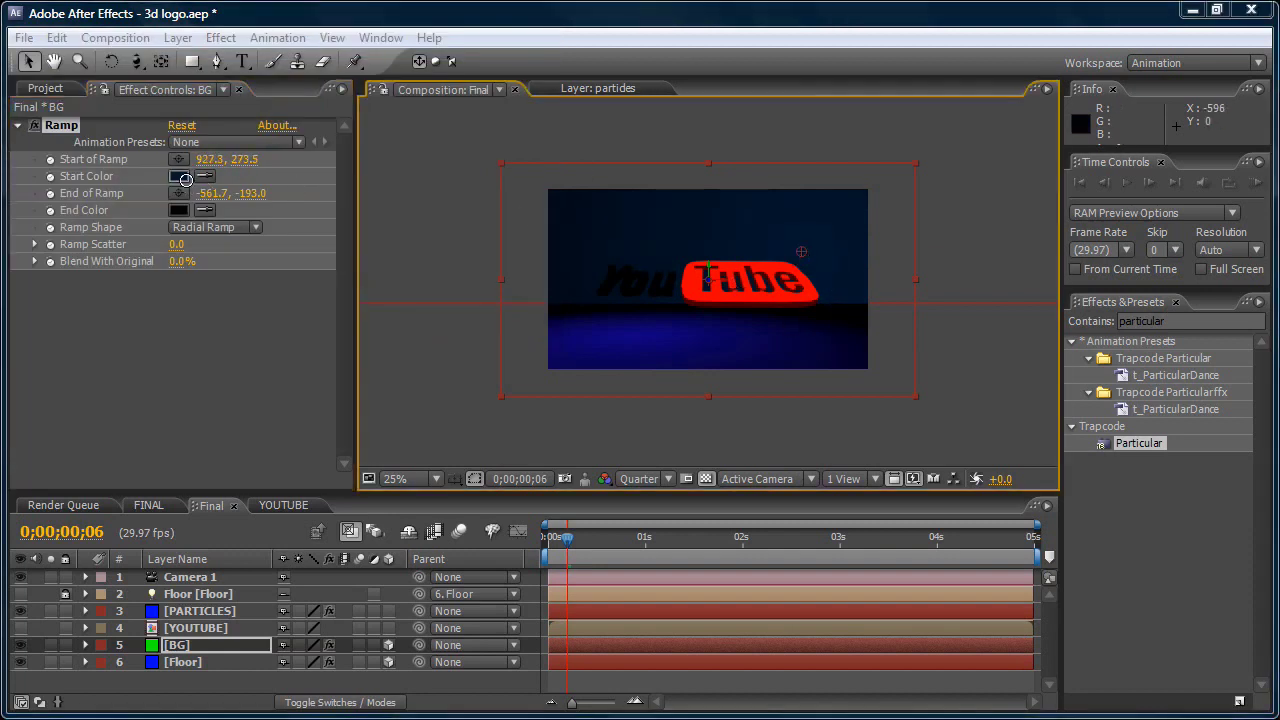
{"action": "left_click_drag", "start_coordinate": [277, 184], "coordinate": [318, 170]}
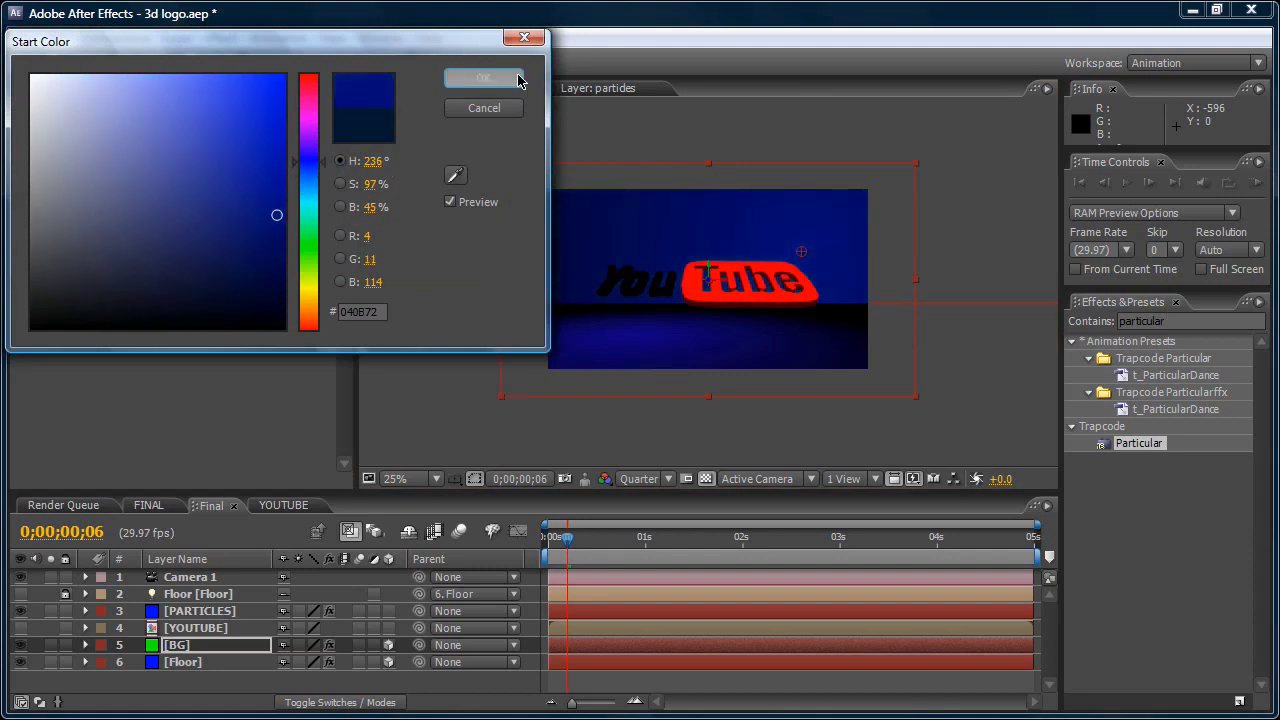
{"action": "left_click", "coordinate": [484, 78]}
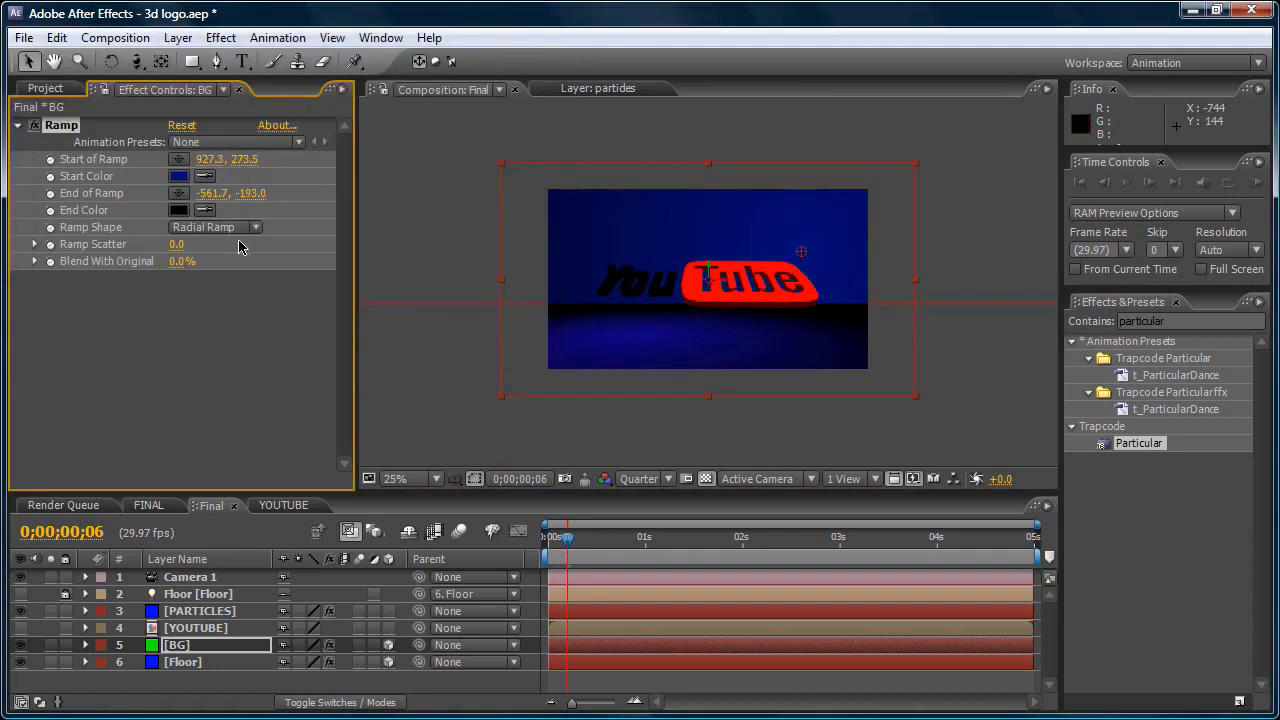
- Move the ramp end to the top-right corner (1304.2, -1.4) and start left of centre (321.8, 304.4)
{"action": "key", "text": "comma"}
{"action": "left_click_drag", "start_coordinate": [515, 192], "coordinate": [643, 226]}
{"action": "left_click_drag", "start_coordinate": [738, 252], "coordinate": [817, 223]}
{"action": "left_click_drag", "start_coordinate": [751, 272], "coordinate": [657, 277]}
{"action": "key", "text": "period"}
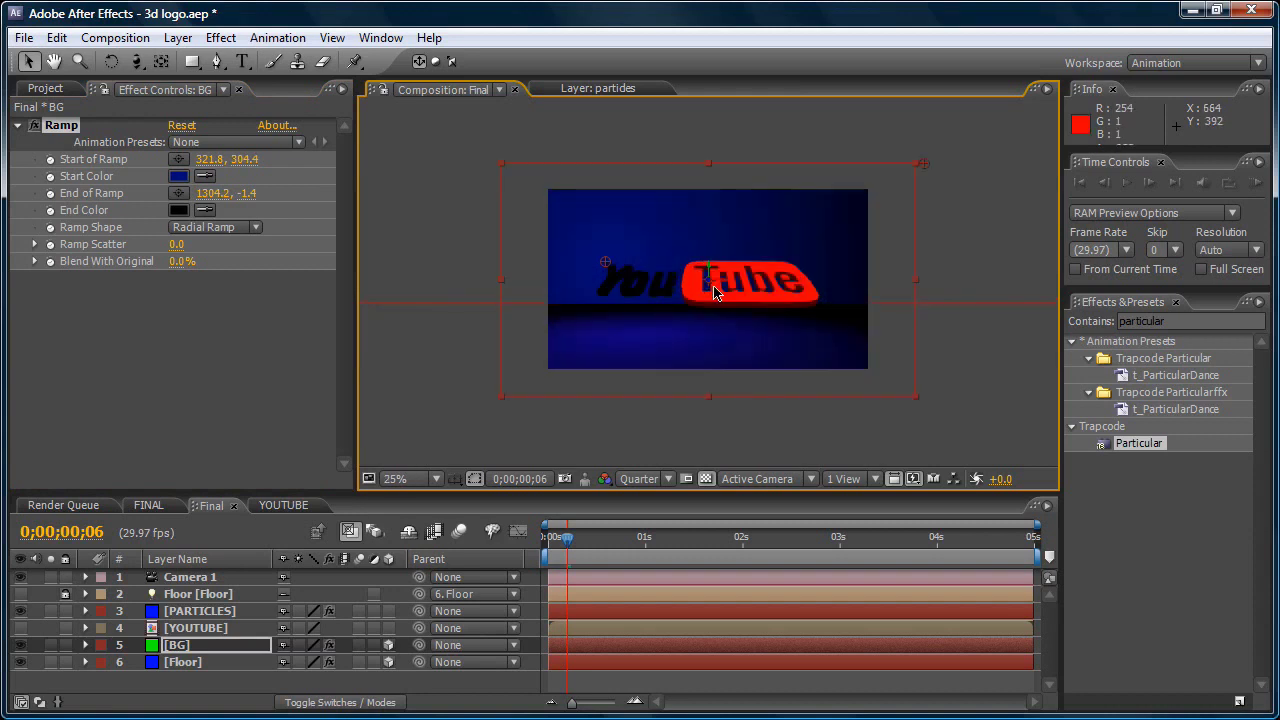
{"action": "left_click", "coordinate": [978, 301]}
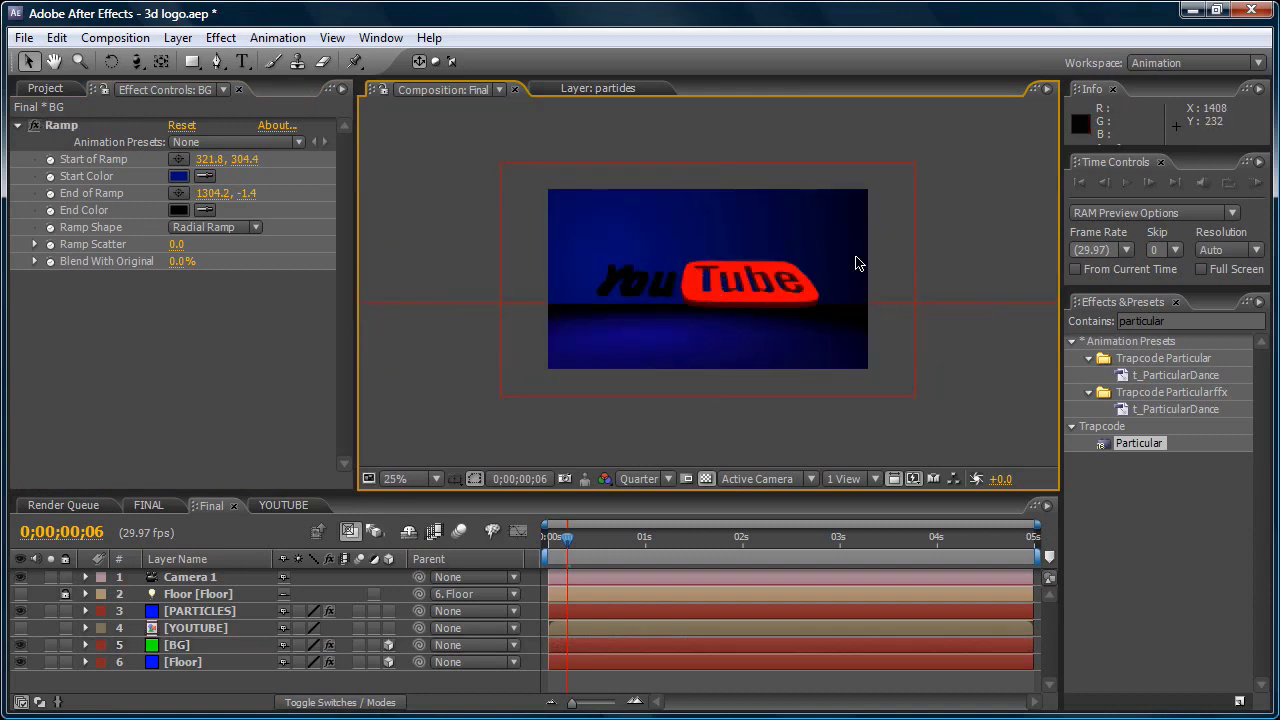
{"action": "key", "text": "period"}
{"action": "key", "text": "comma"}
- Set the PARTICLES emitter Position XY to 640, 293 and start a RAM preview
{"action": "left_click", "coordinate": [206, 612]}
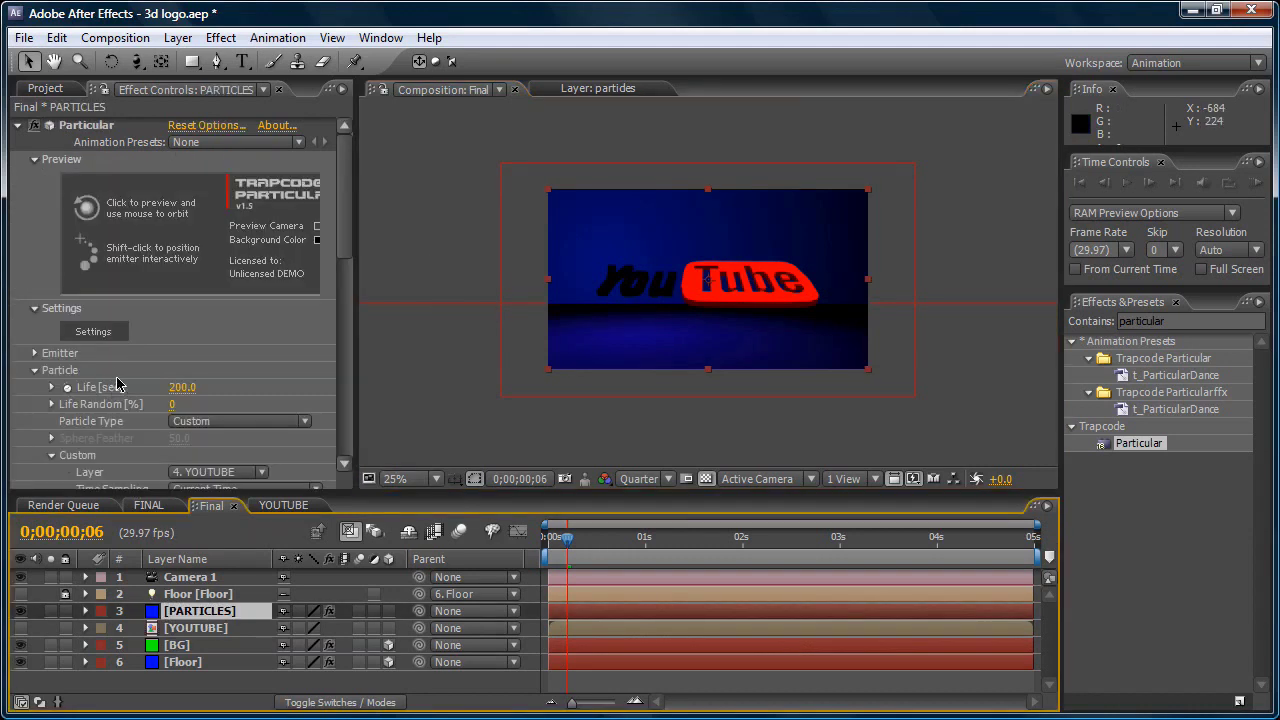
{"action": "left_click", "coordinate": [33, 354]}
{"action": "scroll", "coordinate": [33, 355], "scroll_direction": "down", "scroll_amount": 3}
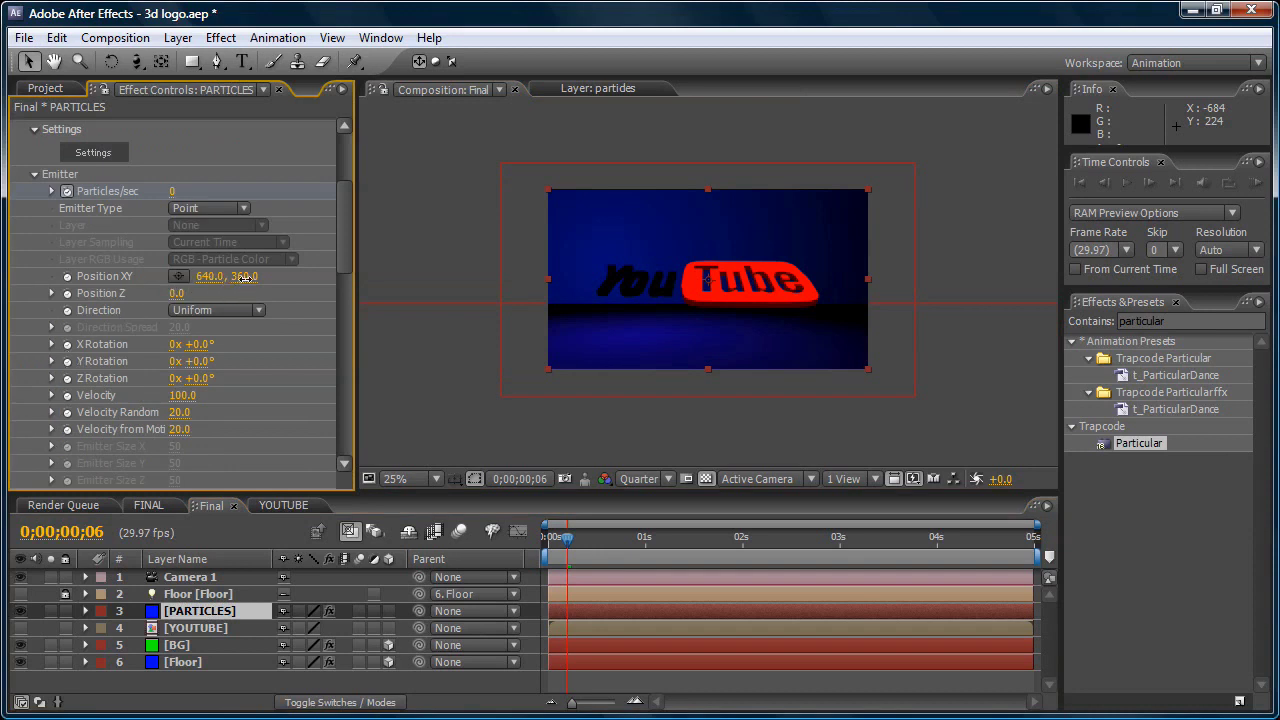
{"action": "left_click_drag", "start_coordinate": [245, 280], "coordinate": [168, 298]}
{"action": "key", "text": "period"}
{"action": "key", "text": "comma"}
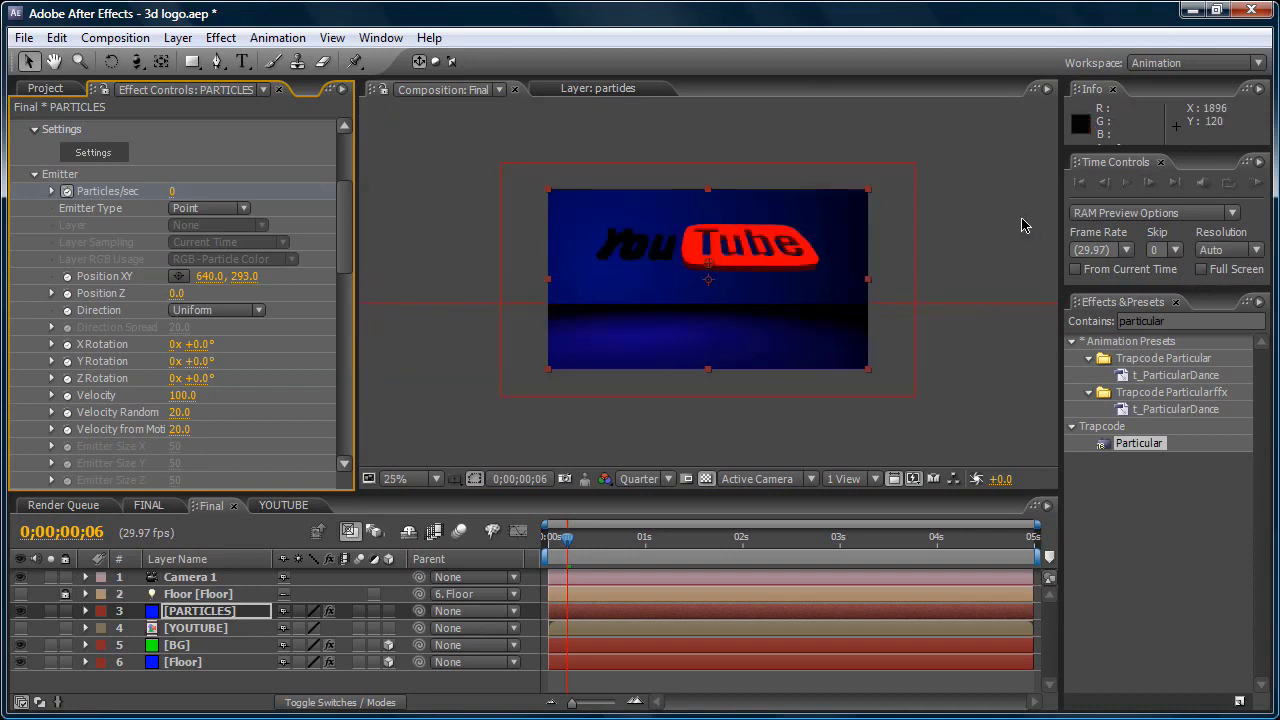
{"action": "left_click", "coordinate": [1256, 183]}
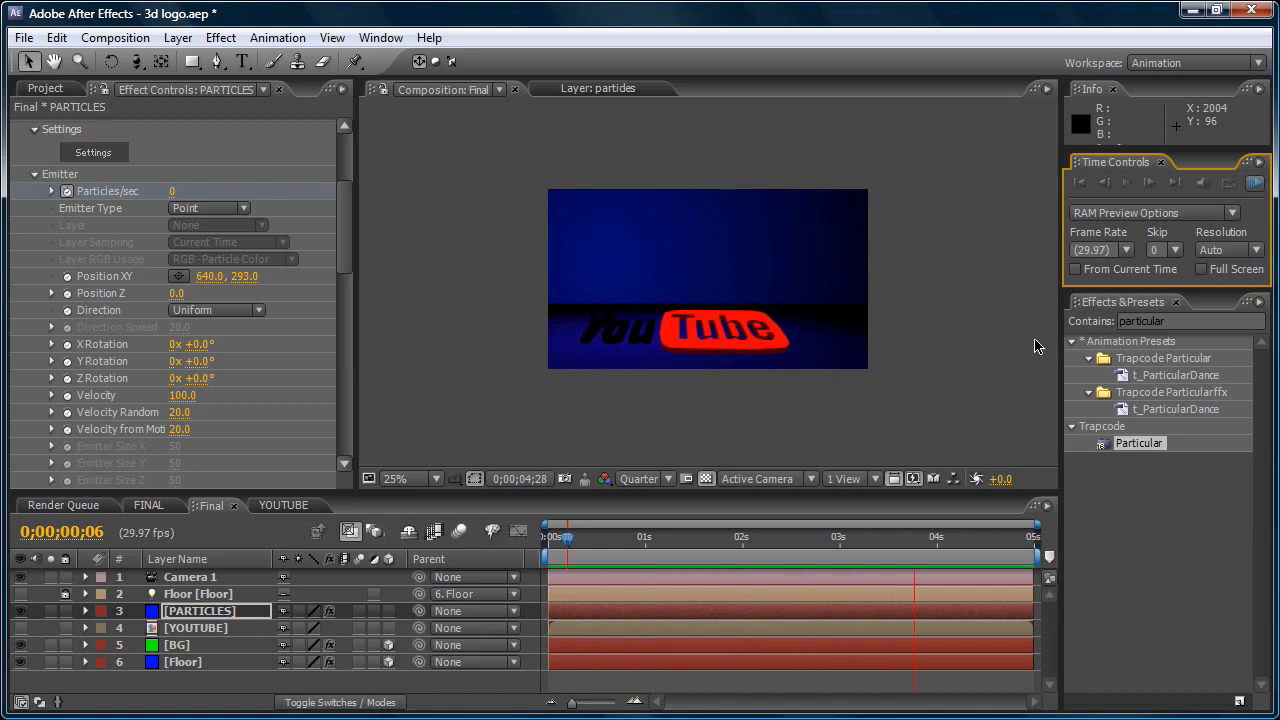
- Stop the preview, collapse the Emitter and Settings groups, and run a fresh RAM preview
{"action": "left_click", "coordinate": [441, 313]}
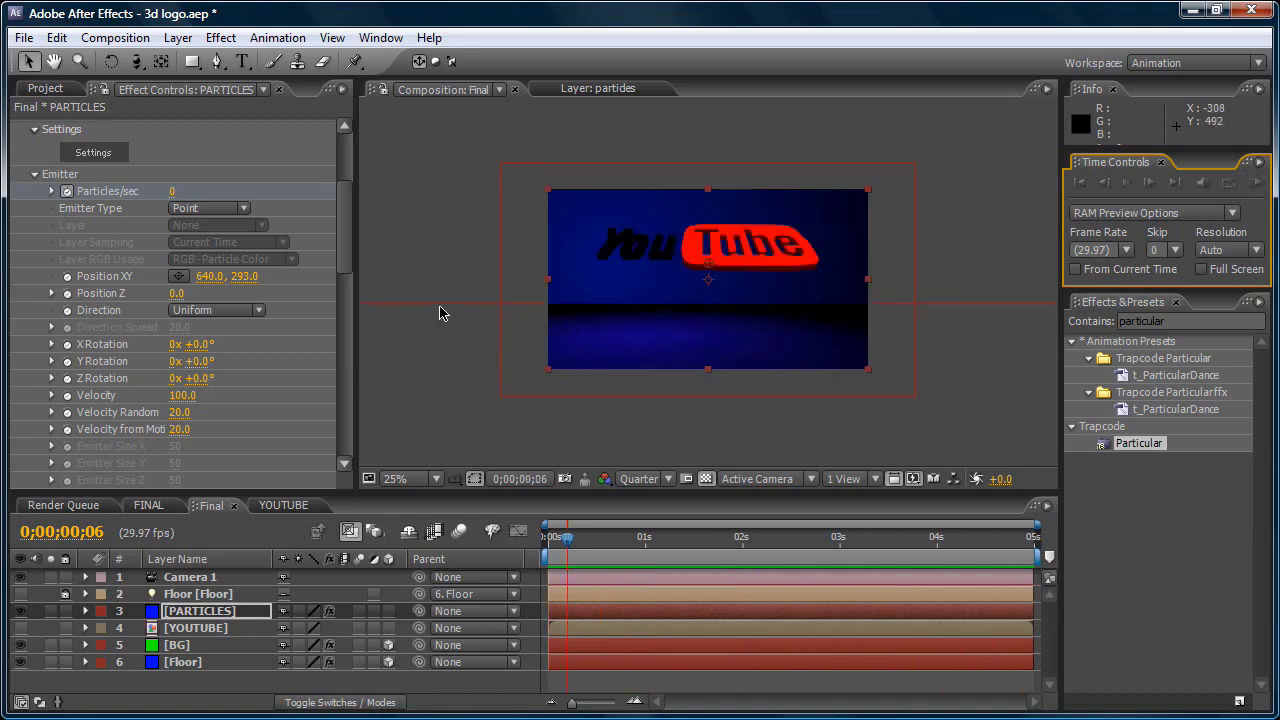
{"action": "left_click", "coordinate": [36, 175]}
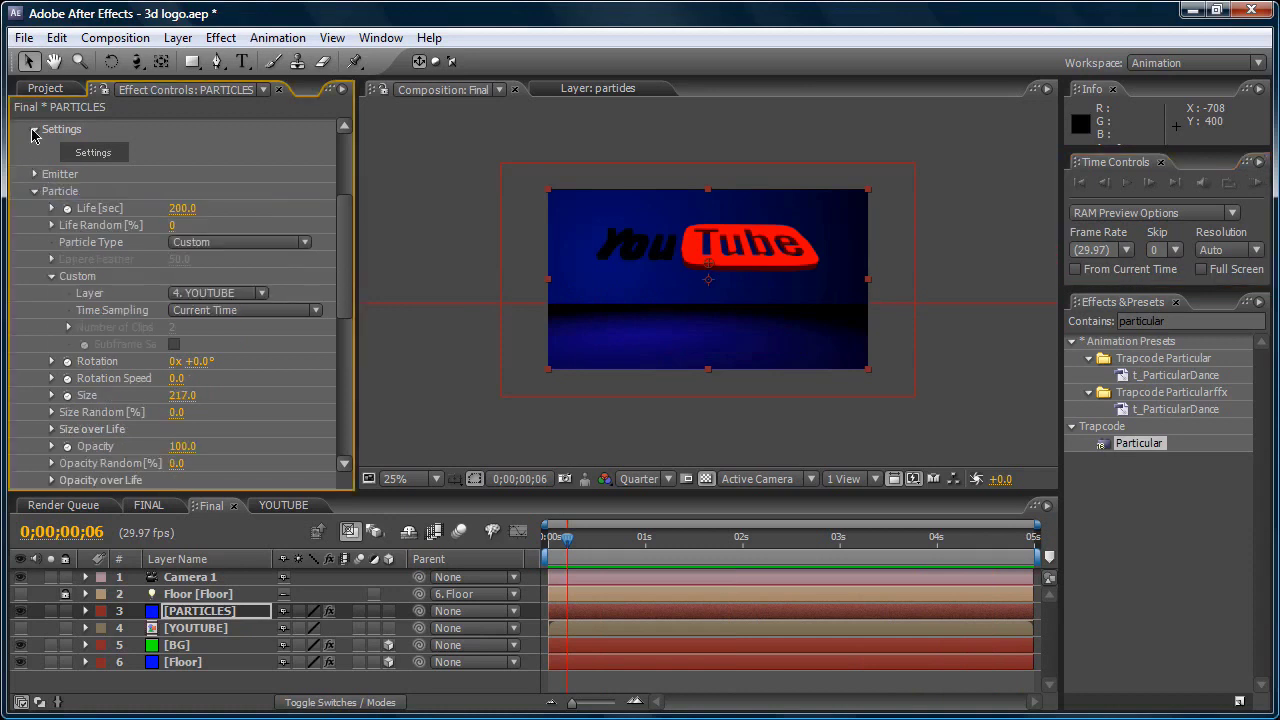
{"action": "left_click", "coordinate": [34, 129]}
{"action": "key", "text": "/"}
{"action": "key", "text": "comma"}
{"action": "key", "text": "comma"}
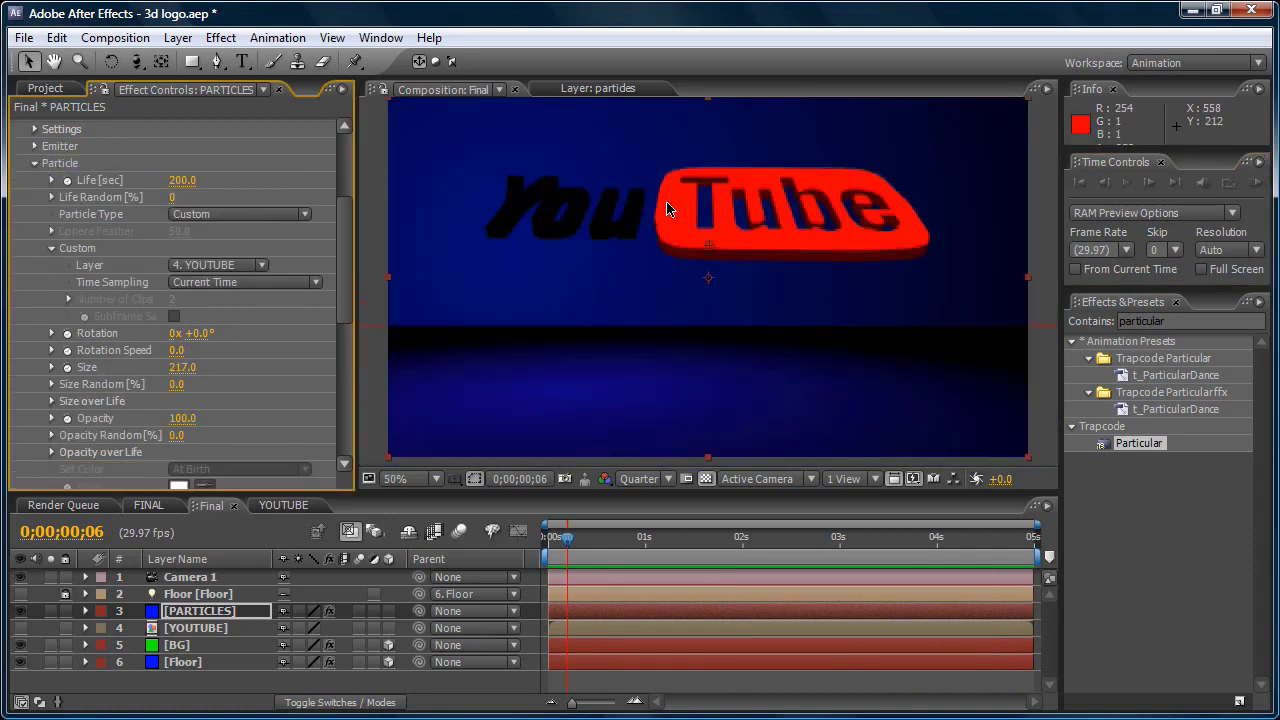
{"action": "key", "text": "comma"}
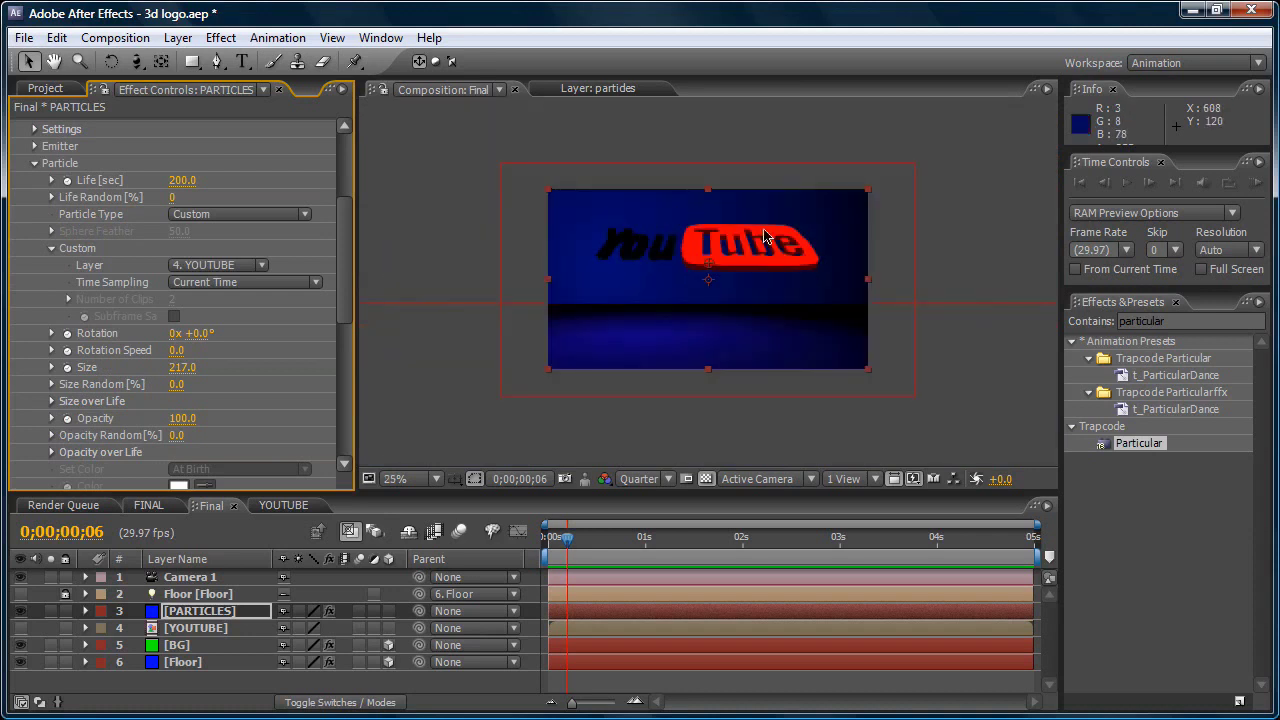
{"action": "left_click", "coordinate": [1255, 183]}
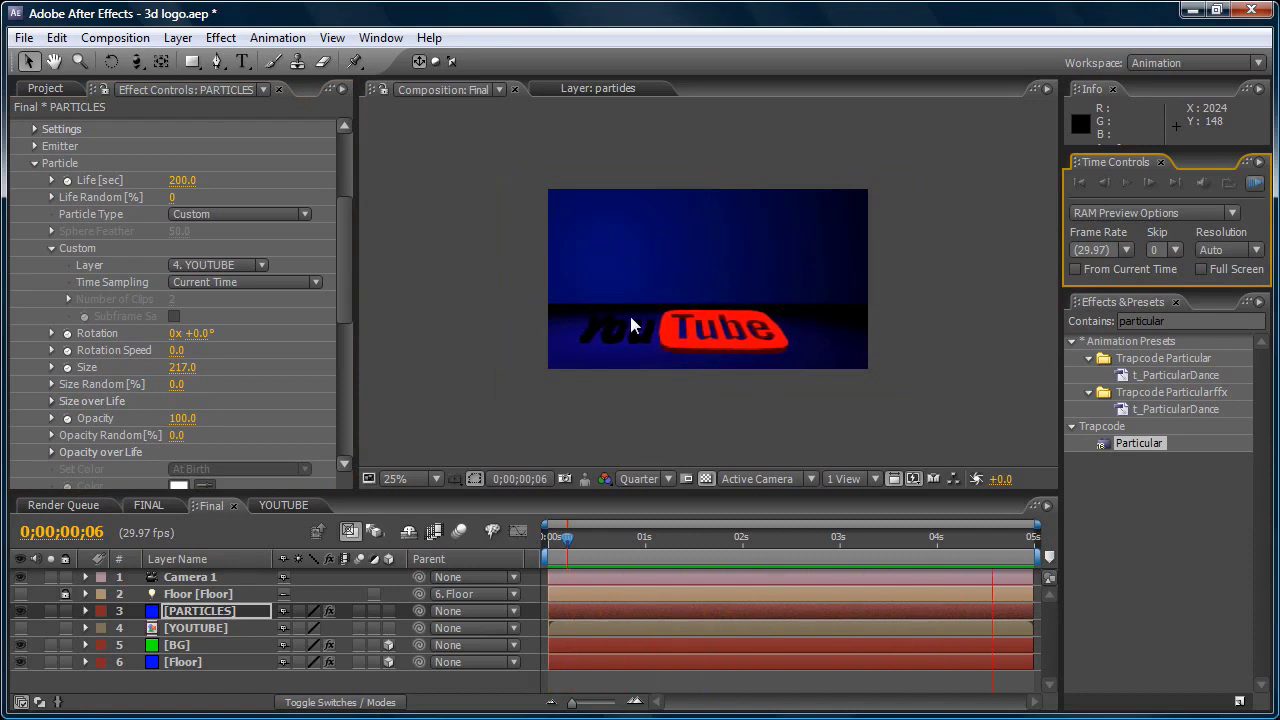
- Switch the viewer resolution from Quarter to Full
{"action": "scroll", "coordinate": [631, 318], "scroll_direction": "up", "scroll_amount": 5}
{"action": "scroll", "coordinate": [700, 269], "scroll_direction": "down", "scroll_amount": 4}
{"action": "left_click", "coordinate": [640, 479]}
{"action": "left_click", "coordinate": [660, 494]}
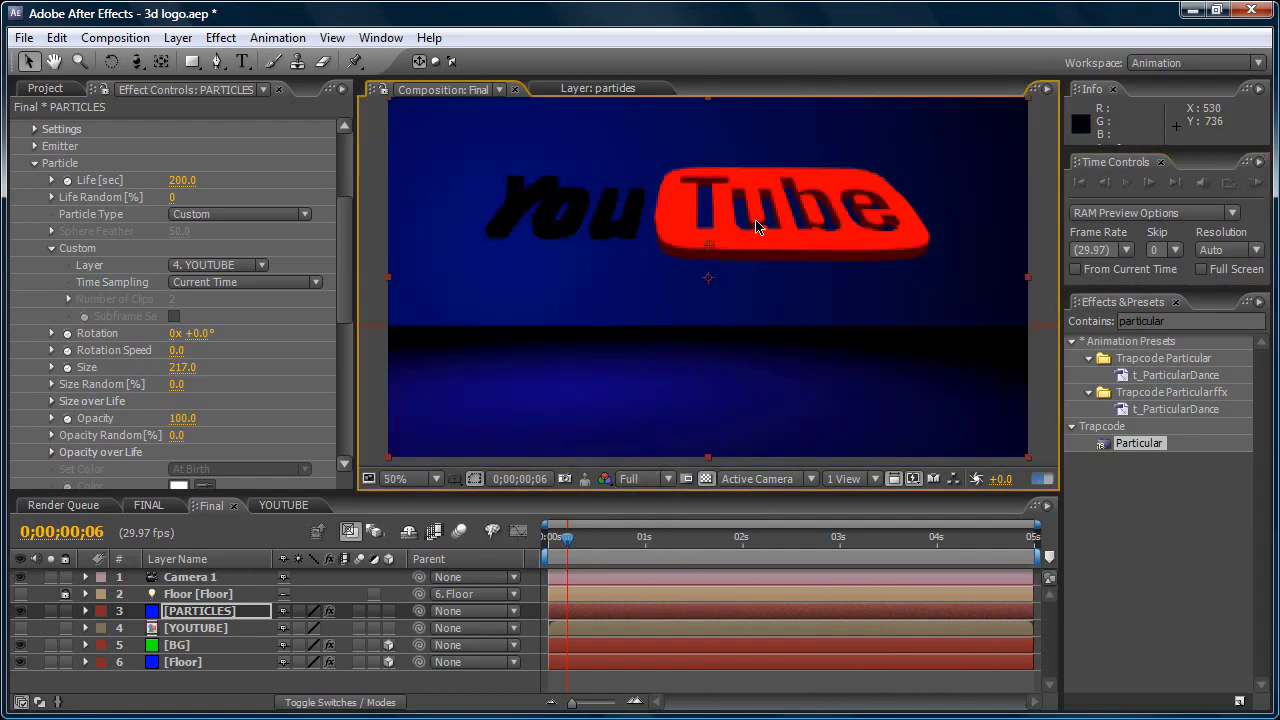
{"action": "scroll", "coordinate": [756, 227], "scroll_direction": "down", "scroll_amount": 1}
{"action": "scroll", "coordinate": [756, 227], "scroll_direction": "up", "scroll_amount": 1}
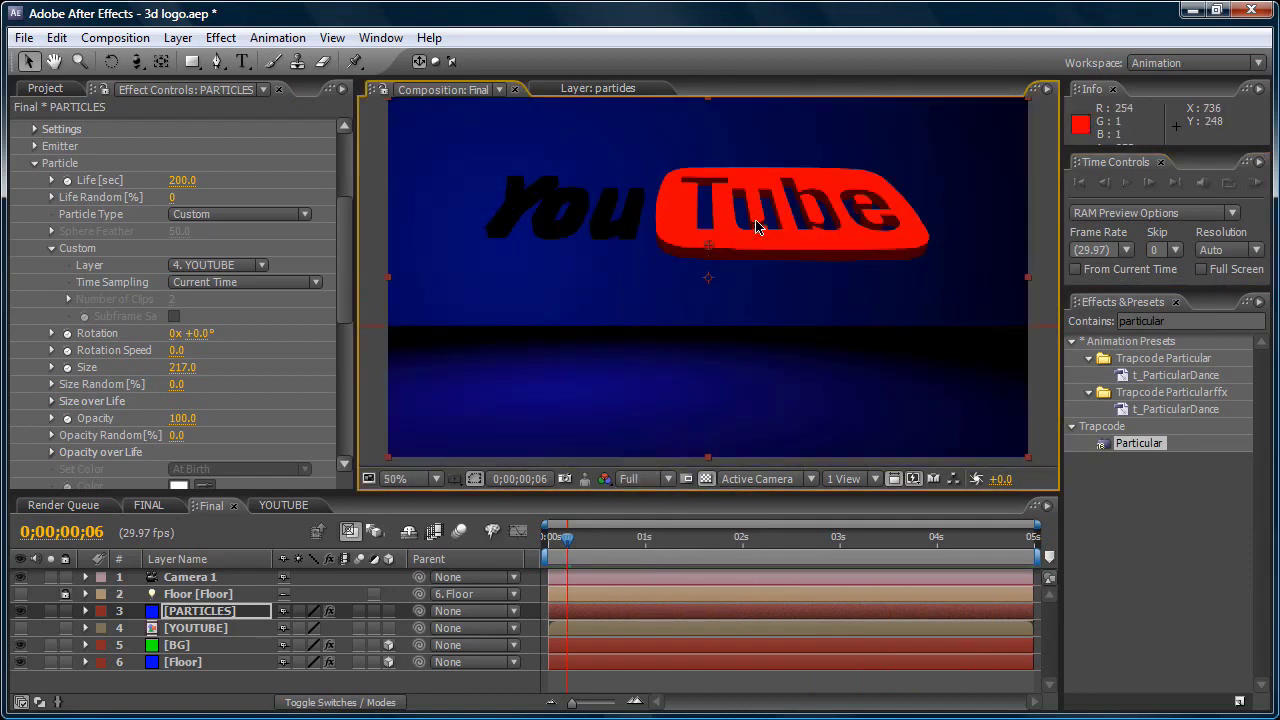
- Add a new Adjustment Layer on top of the Final comp
{"action": "left_click", "coordinate": [182, 42]}
{"action": "mouse_move", "coordinate": [171, 60]}
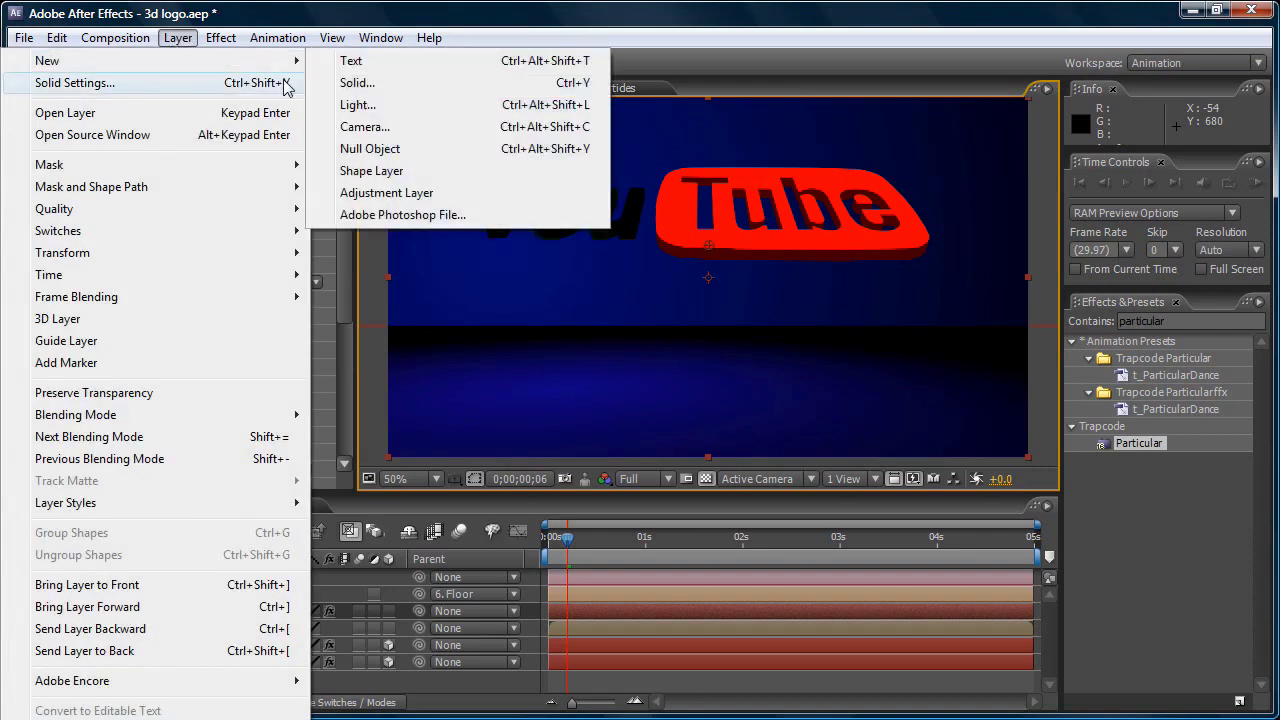
{"action": "left_click", "coordinate": [388, 194]}
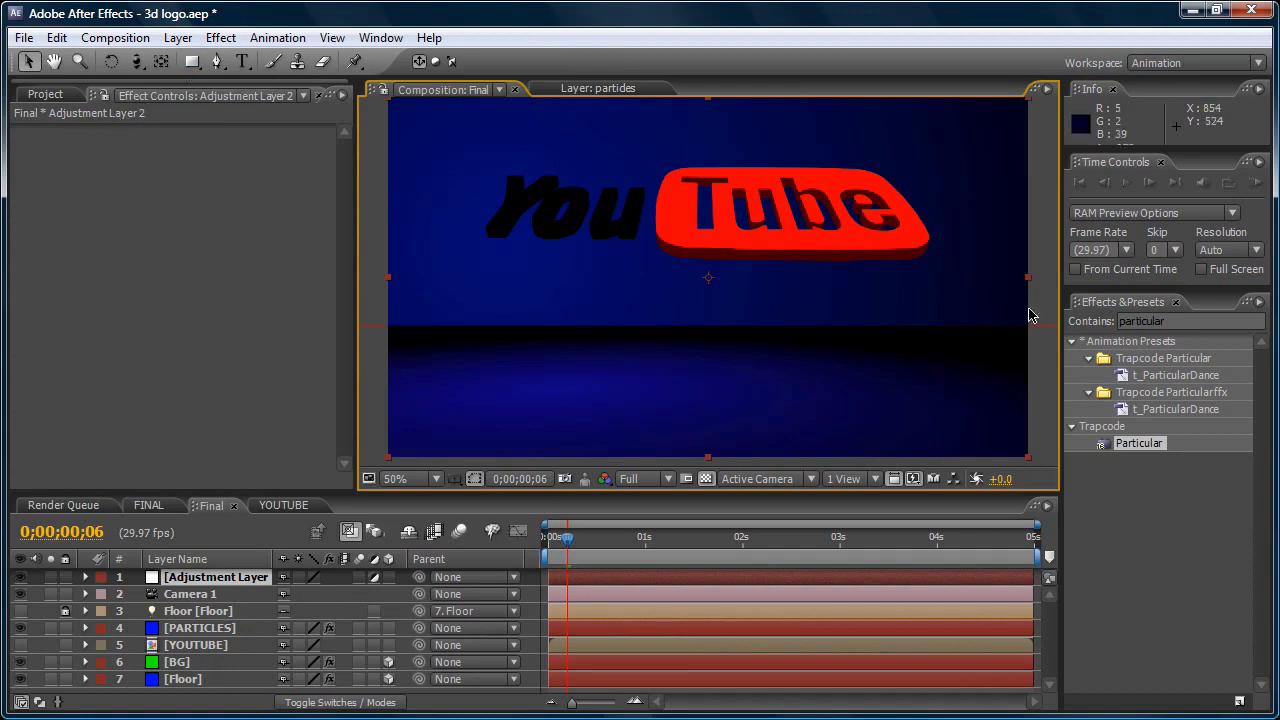
- Apply Curves, found by searching 'curv', to the adjustment layer and pull the RGB curve down
{"action": "left_click", "coordinate": [1190, 321]}
{"action": "key", "text": "ctrl+a"}
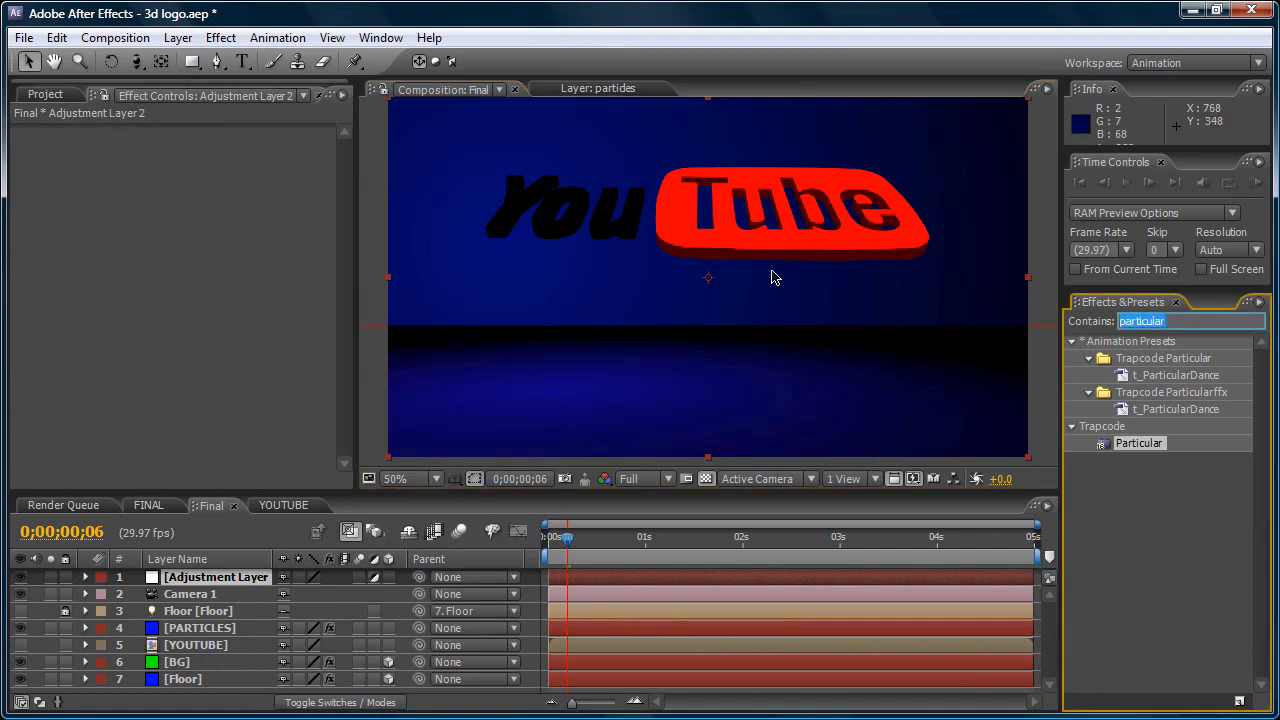
{"action": "type", "text": "curv"}
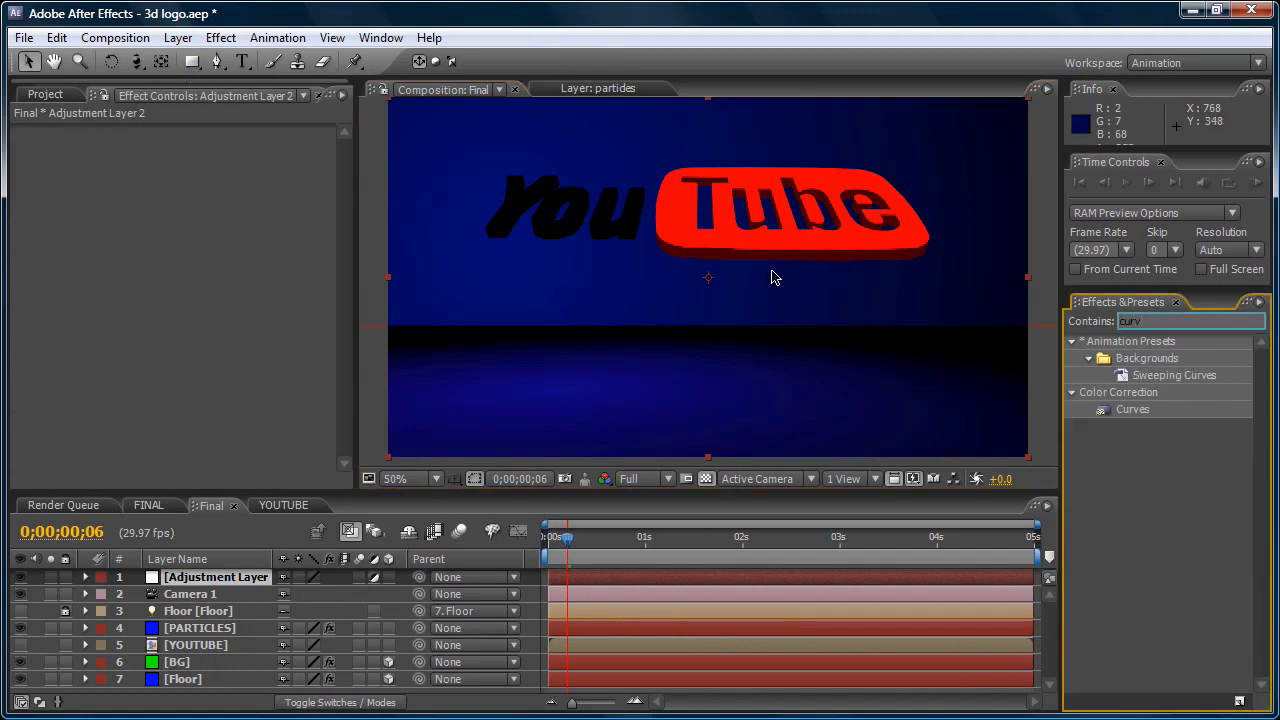
{"action": "left_click_drag", "start_coordinate": [1145, 418], "coordinate": [240, 585]}
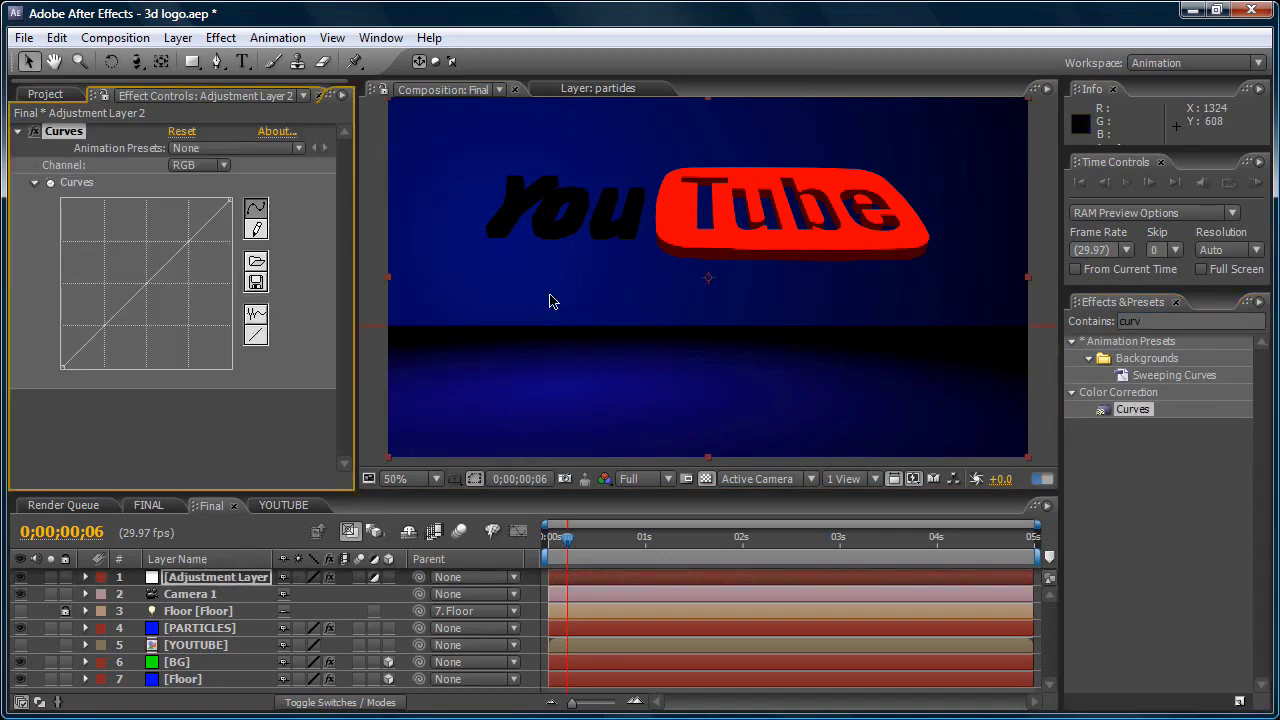
{"action": "left_click_drag", "start_coordinate": [145, 283], "coordinate": [125, 314]}
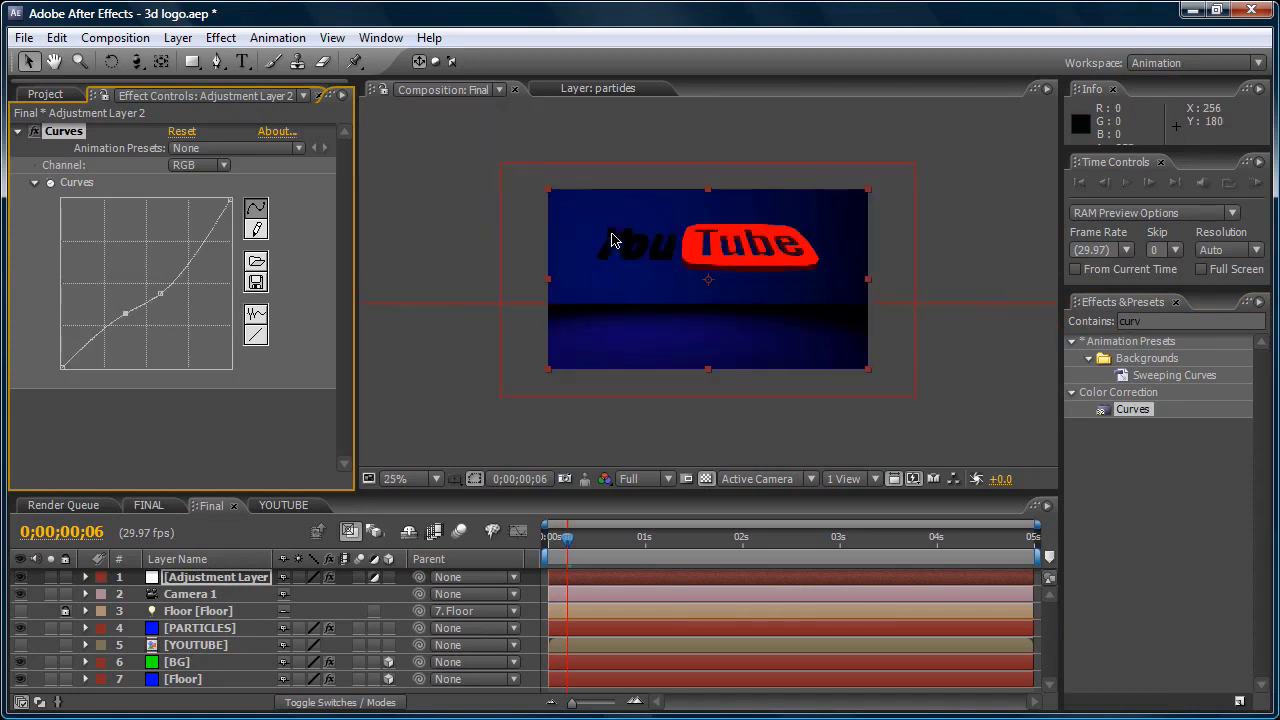
{"action": "key", "text": "period"}
{"action": "key", "text": "comma"}
{"action": "key", "text": "comma"}
- Run a RAM preview of the Curves-darkened YouTube logo landing on the dark blue floor
{"action": "left_click", "coordinate": [1256, 182]}
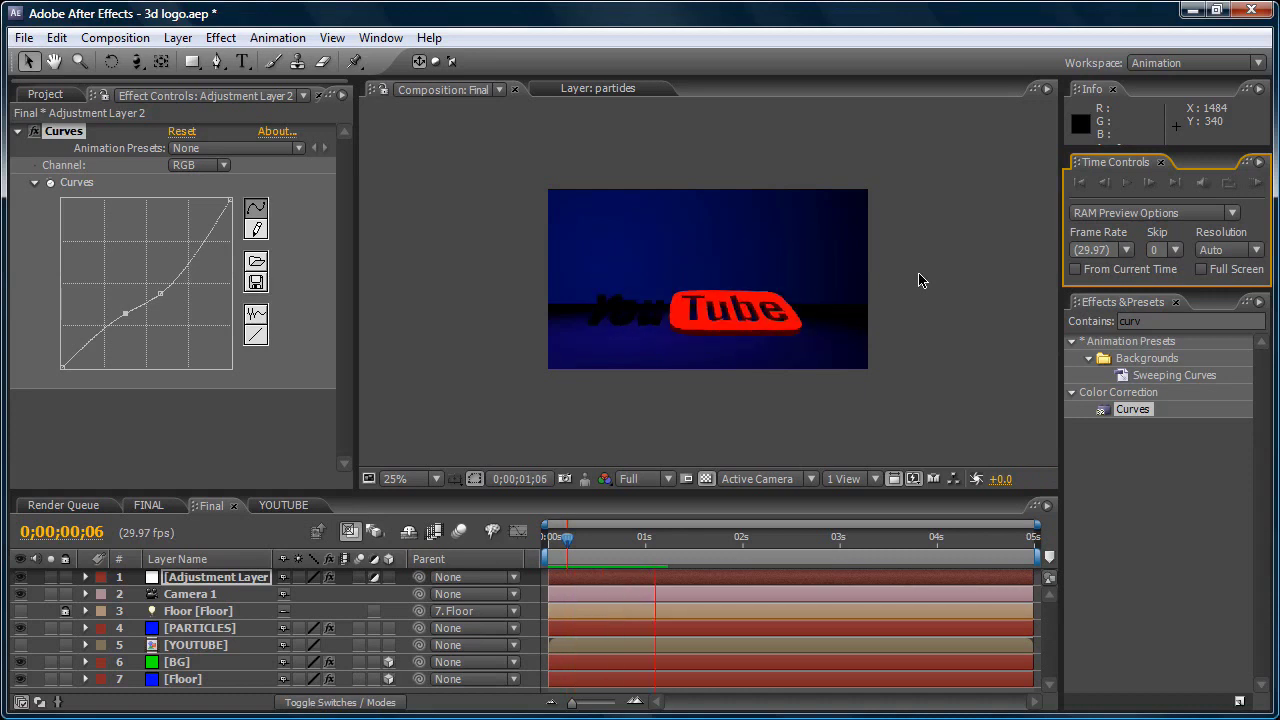
- Stop the RAM preview and settle on the darkened logo frame at 0;00;00;06
{"action": "key", "text": "space"}
{"action": "scroll", "coordinate": [580, 251], "scroll_direction": "up", "scroll_amount": 5}
{"action": "scroll", "coordinate": [580, 249], "scroll_direction": "down", "scroll_amount": 3}
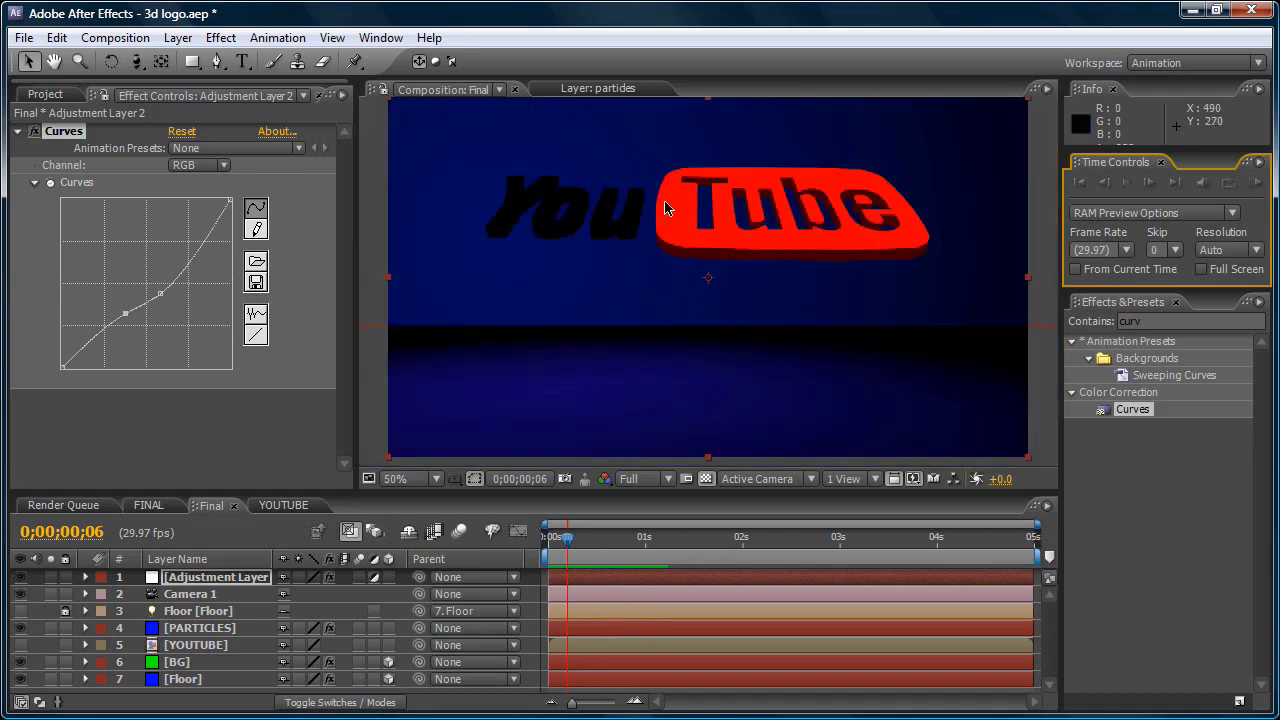
{"action": "scroll", "coordinate": [686, 196], "scroll_direction": "down", "scroll_amount": 1}
{"action": "scroll", "coordinate": [686, 196], "scroll_direction": "up", "scroll_amount": 4}
{"action": "scroll", "coordinate": [686, 196], "scroll_direction": "down", "scroll_amount": 4}
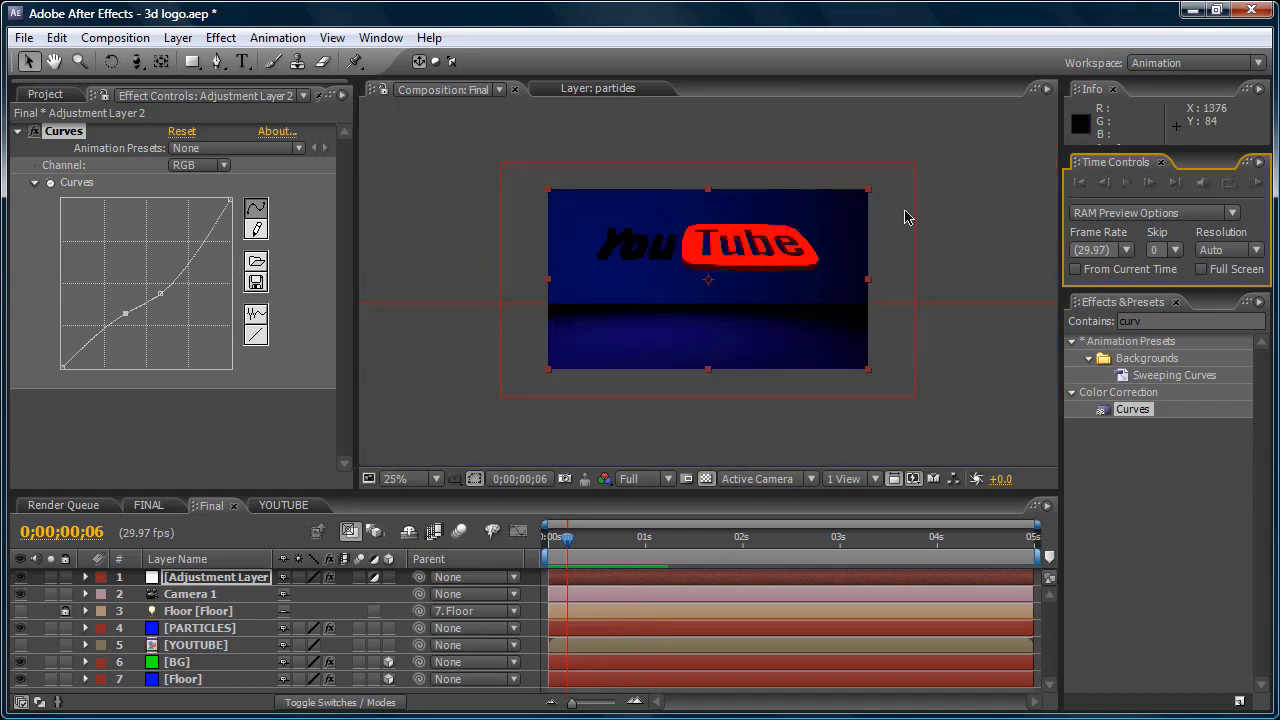
- Zoom the composition viewer in and out to inspect the darkened red logo above the floor
{"action": "left_click", "coordinate": [943, 197]}
{"action": "scroll", "coordinate": [680, 204], "scroll_direction": "up", "scroll_amount": 1}
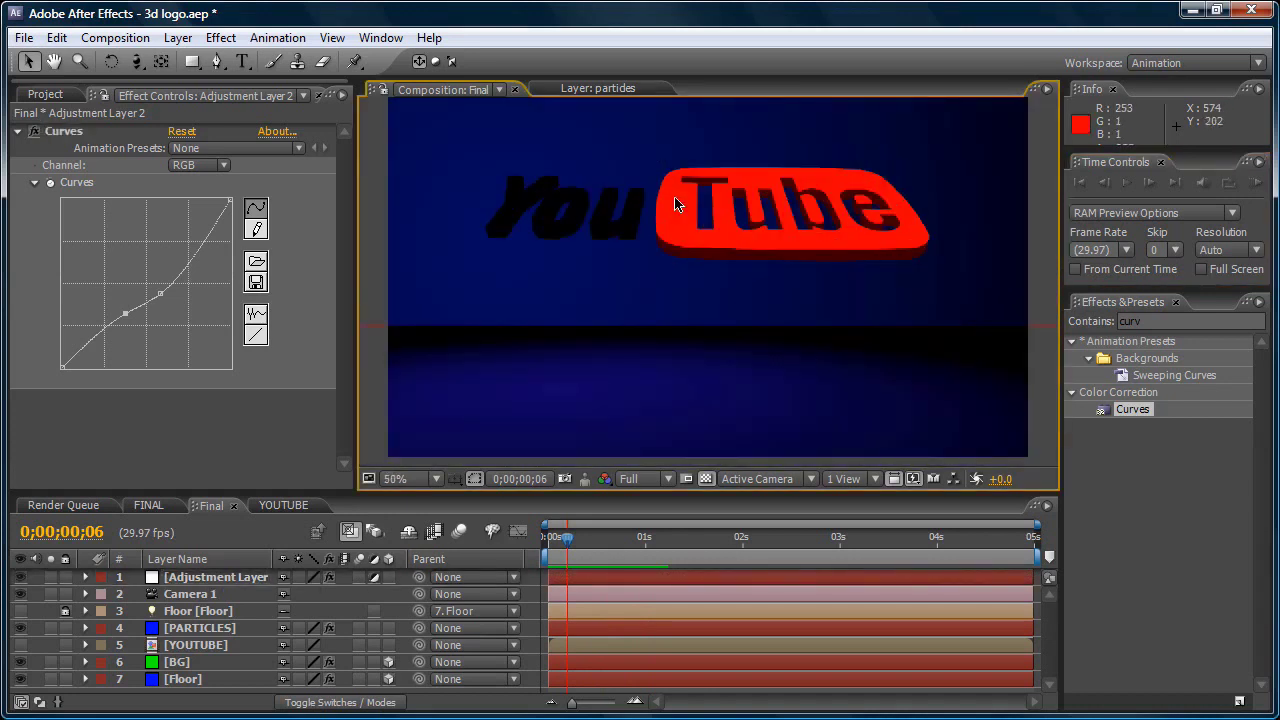
{"action": "scroll", "coordinate": [675, 204], "scroll_direction": "up", "scroll_amount": 4}
{"action": "scroll", "coordinate": [675, 204], "scroll_direction": "down", "scroll_amount": 4}
{"action": "scroll", "coordinate": [900, 220], "scroll_direction": "down", "scroll_amount": 1}
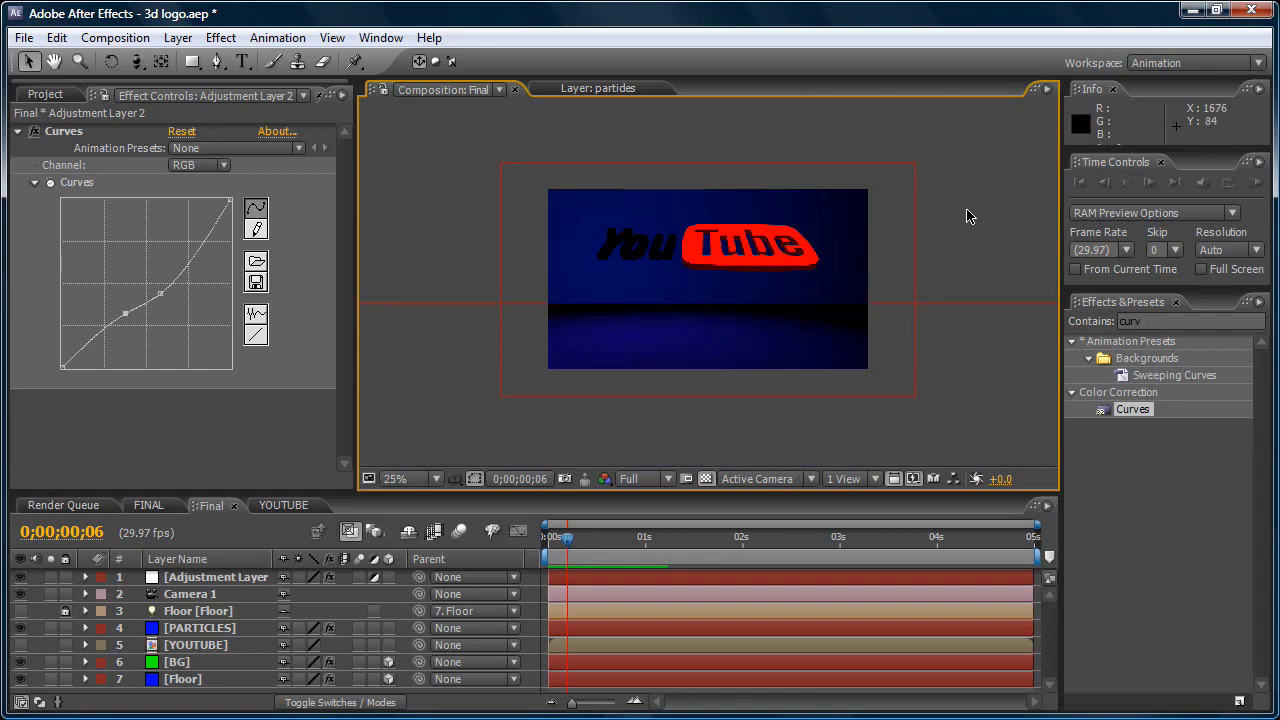
{"action": "scroll", "coordinate": [700, 194], "scroll_direction": "up", "scroll_amount": 2}
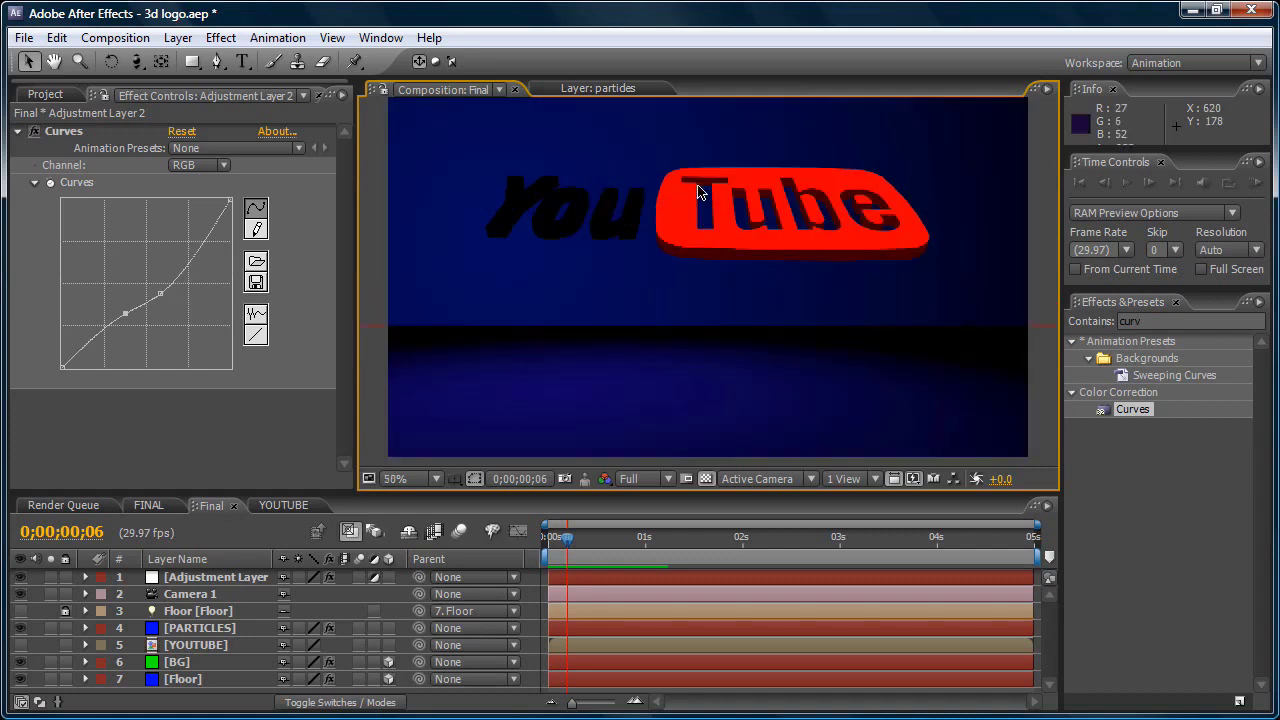
{"action": "scroll", "coordinate": [700, 194], "scroll_direction": "down", "scroll_amount": 2}
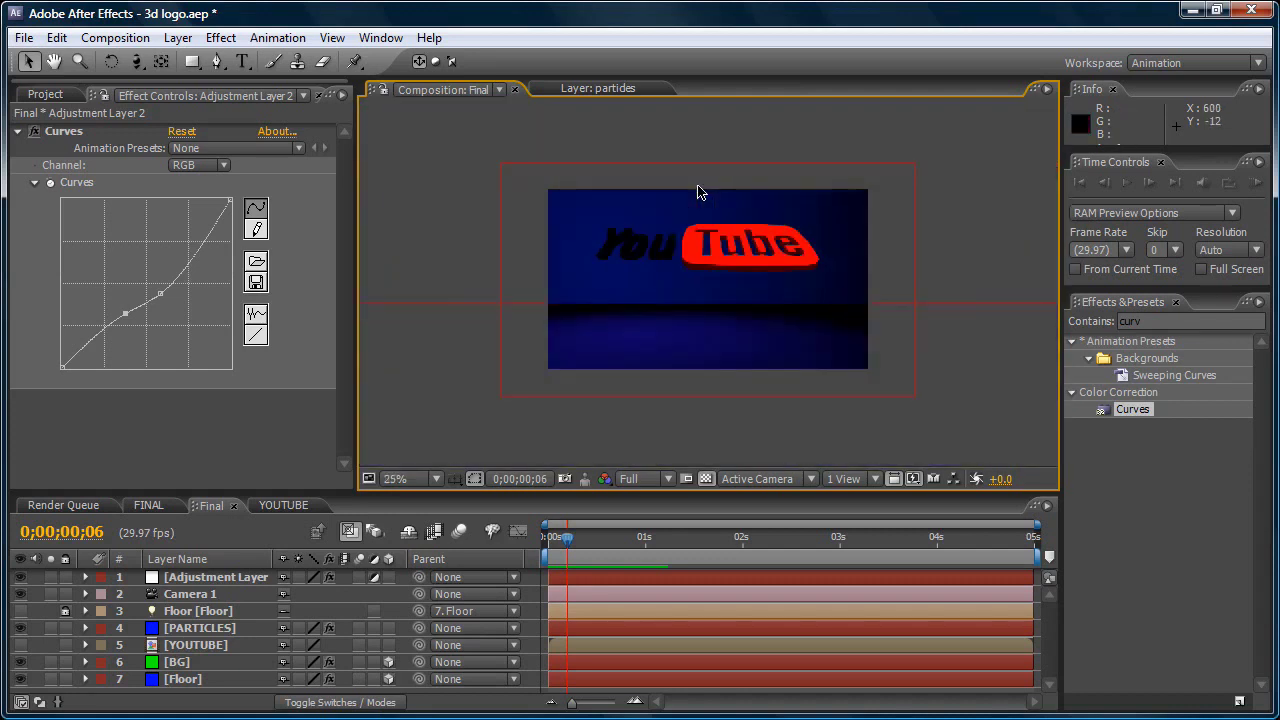